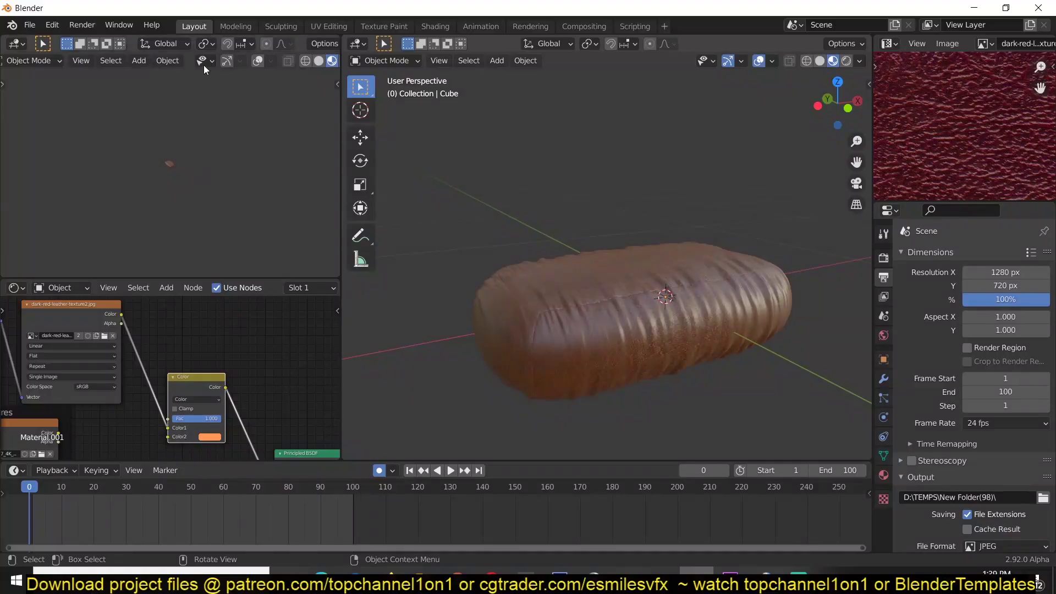
# Play back the rendered animation of the bending leather cushion, and close the playback window after viewing it
pyautogui.click(82, 25)
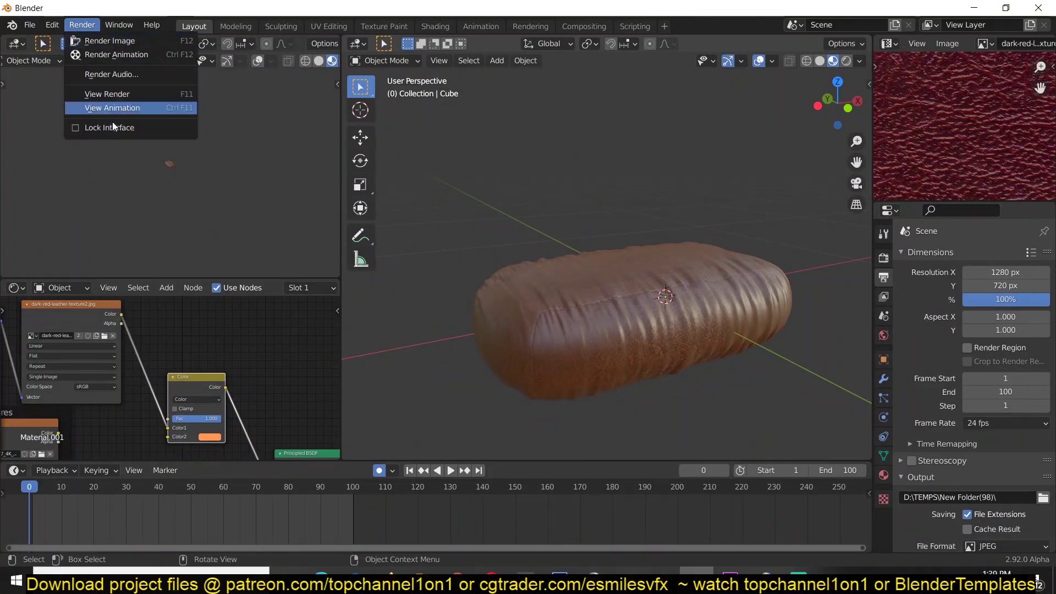
pyautogui.click(130, 109)
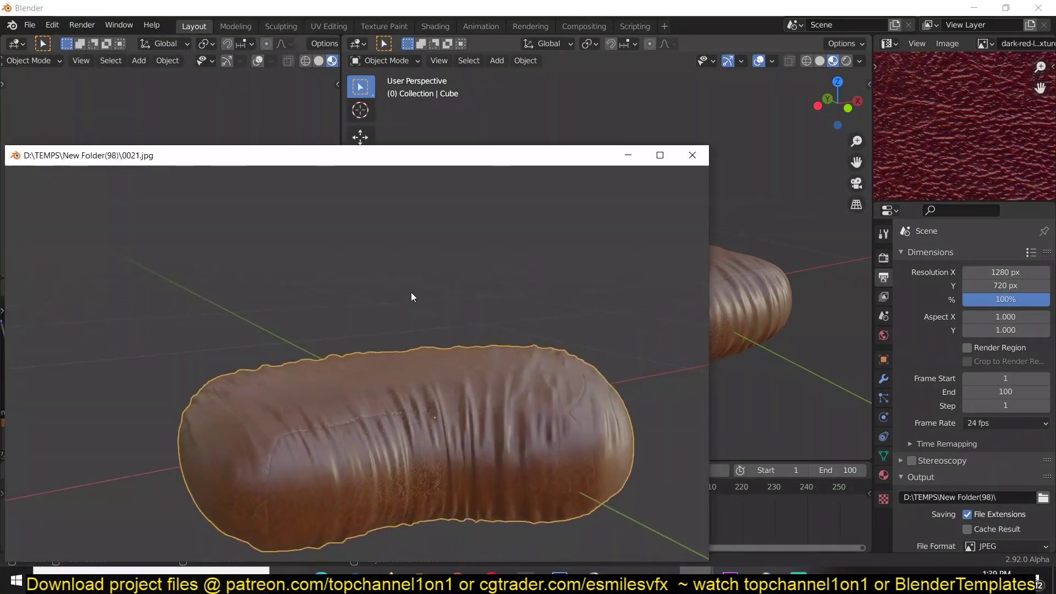
pyautogui.moveTo(488, 160); pyautogui.dragTo(587, 94)
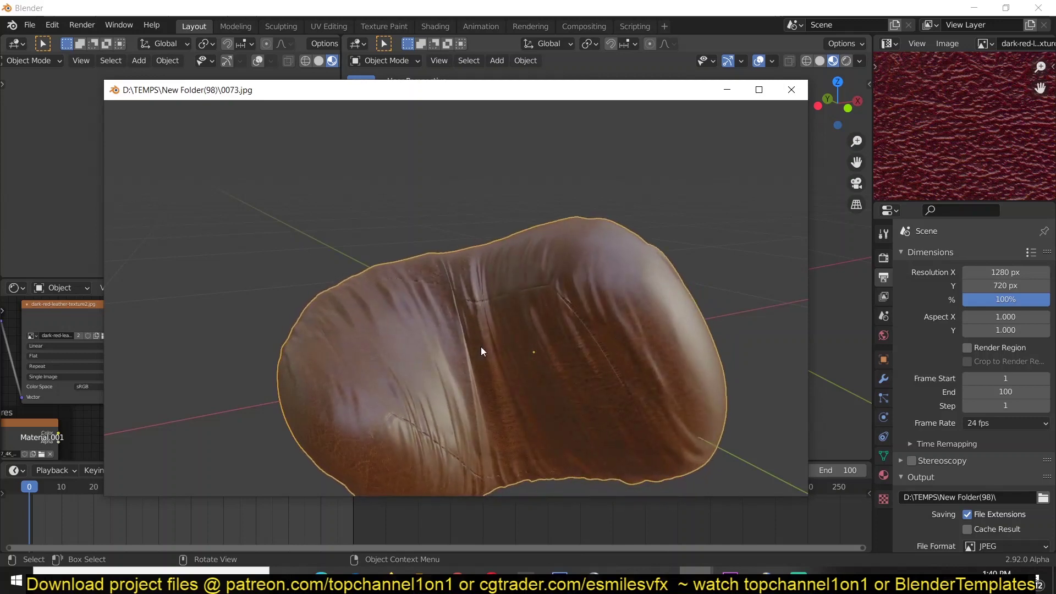
pyautogui.click(791, 90)
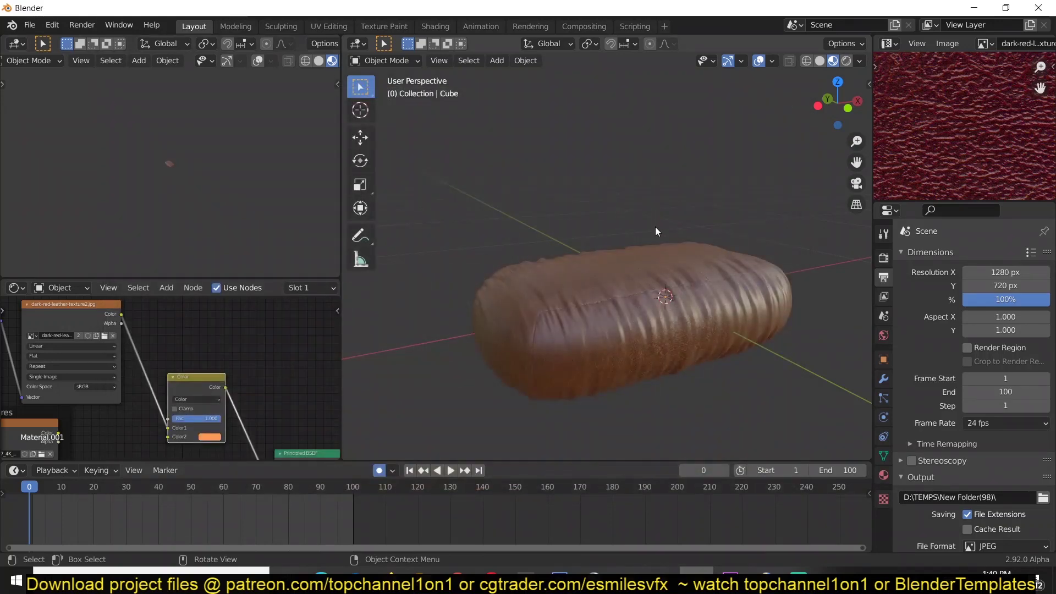
# Select the leather cushion, show its modifiers, and move the animation to frame 22
pyautogui.click(661, 270)
pyautogui.moveTo(661, 269); pyautogui.dragTo(740, 293, button='middle')
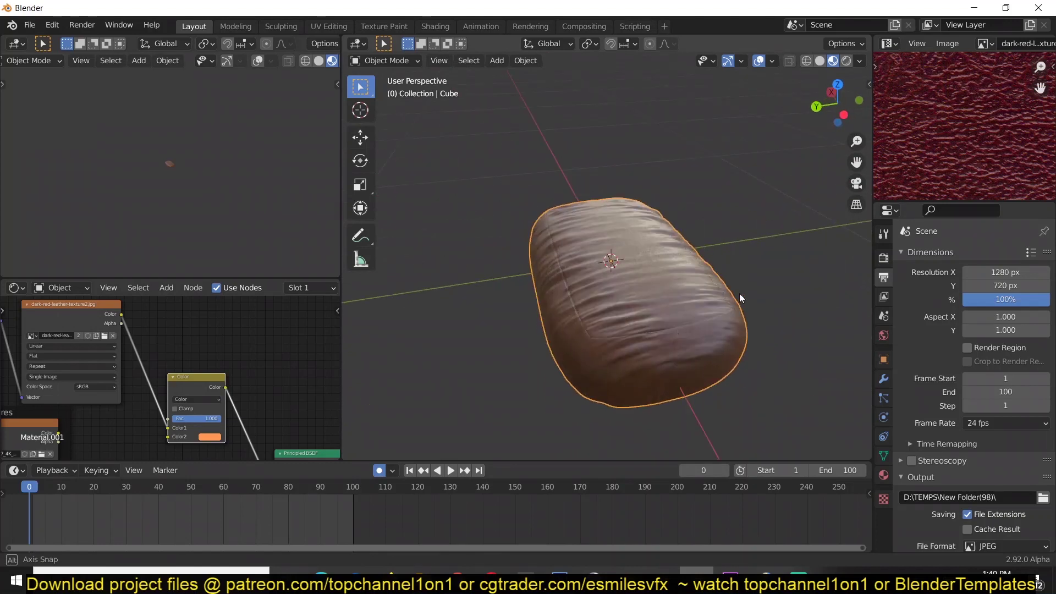
pyautogui.click(884, 379)
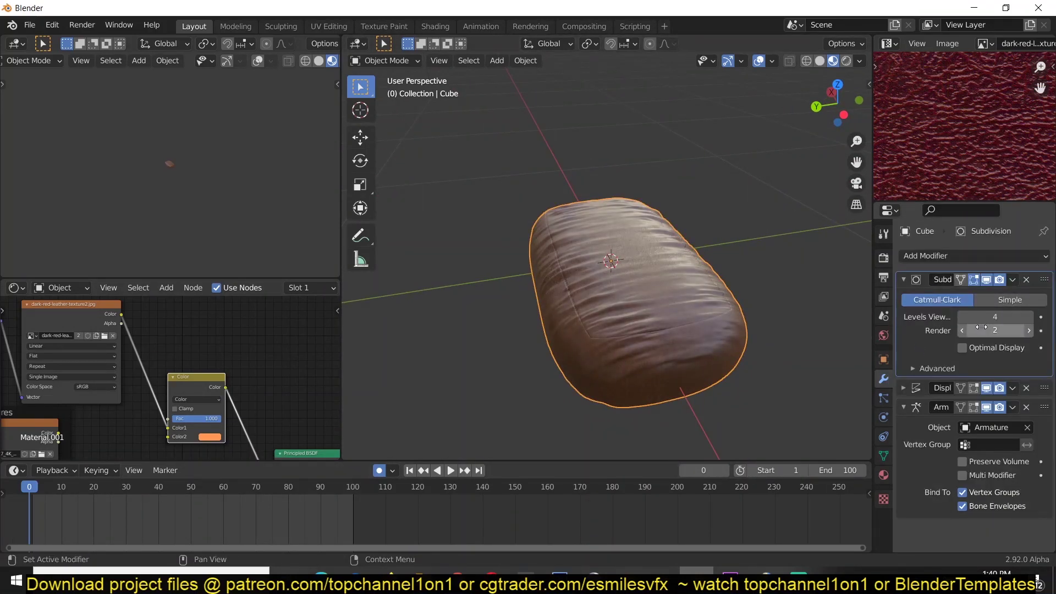
pyautogui.click(100, 502)
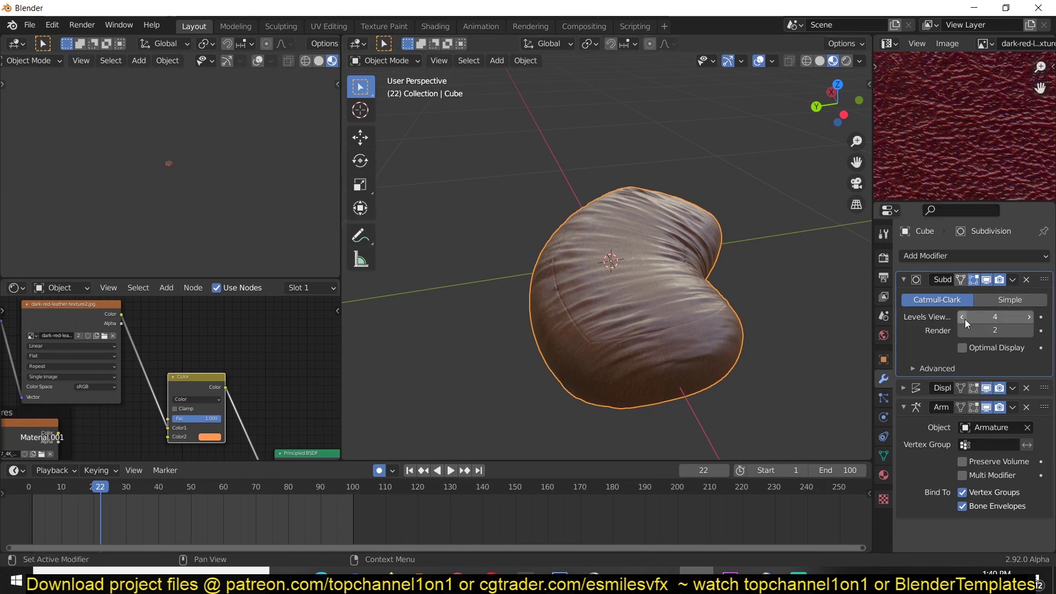
# Reveal all hidden objects and select the box-shaped empty above the leather cushion
pyautogui.moveTo(438, 377); pyautogui.dragTo(713, 312, button='middle')
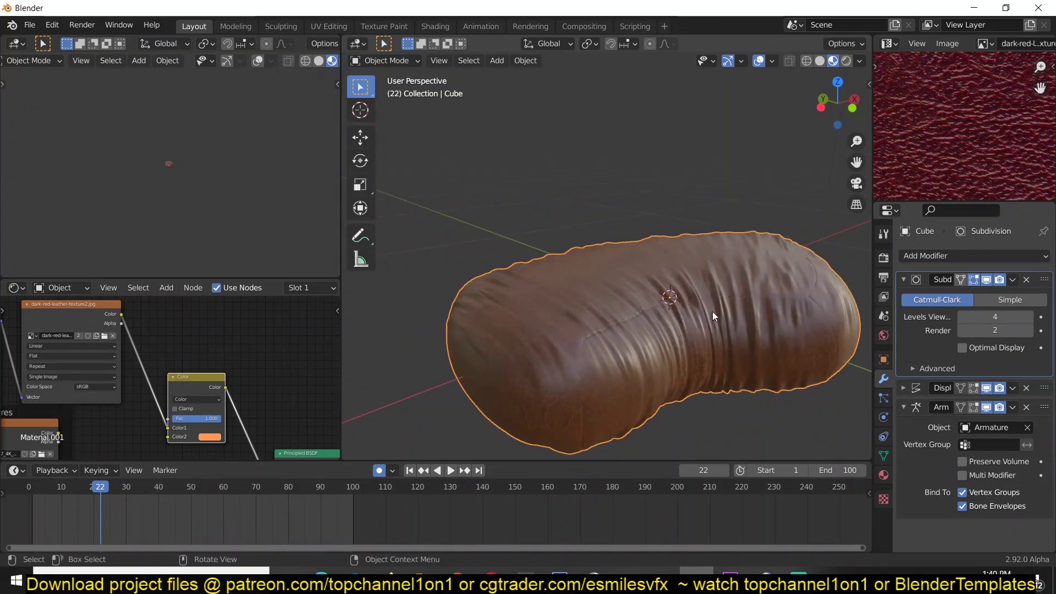
pyautogui.scroll(-5, 677, 269)
pyautogui.scroll(3, 681, 249)
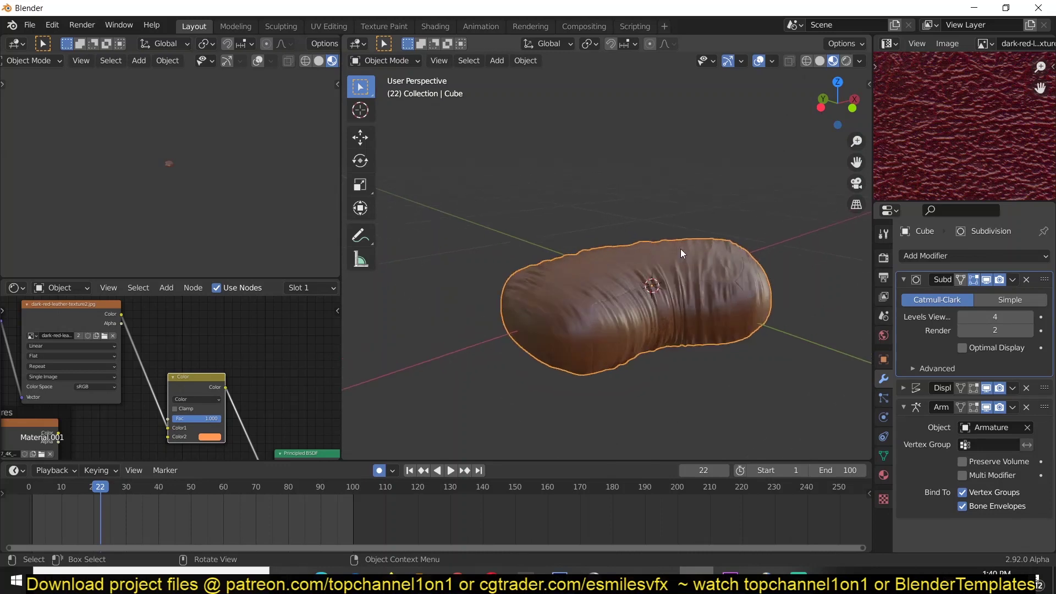
pyautogui.scroll(-2, 681, 249)
pyautogui.hotkey('alt', 'h')
pyautogui.click(668, 186)
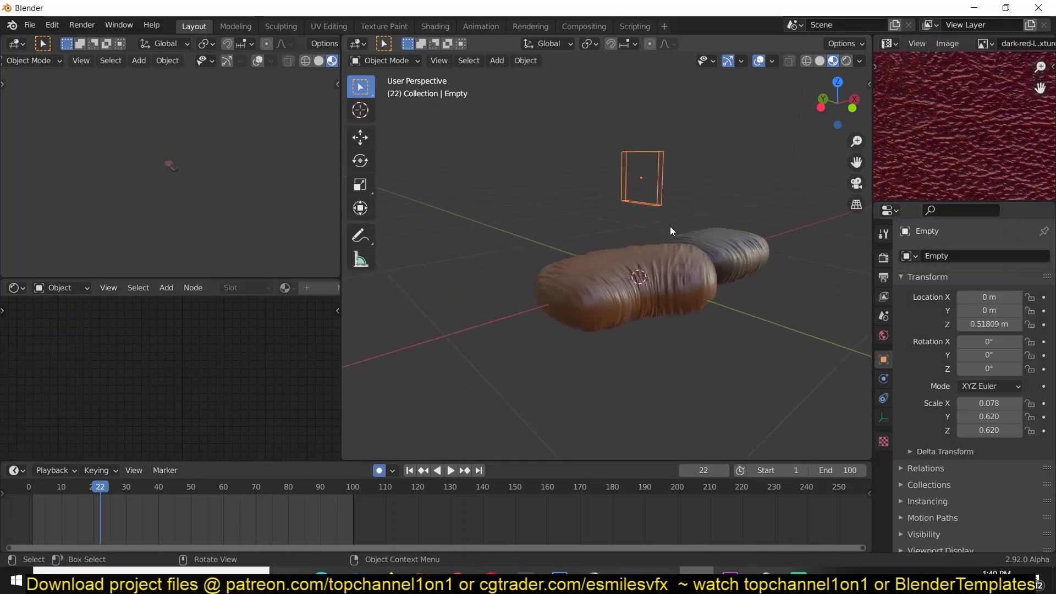
pyautogui.scroll(4, 670, 227)
pyautogui.press('g')
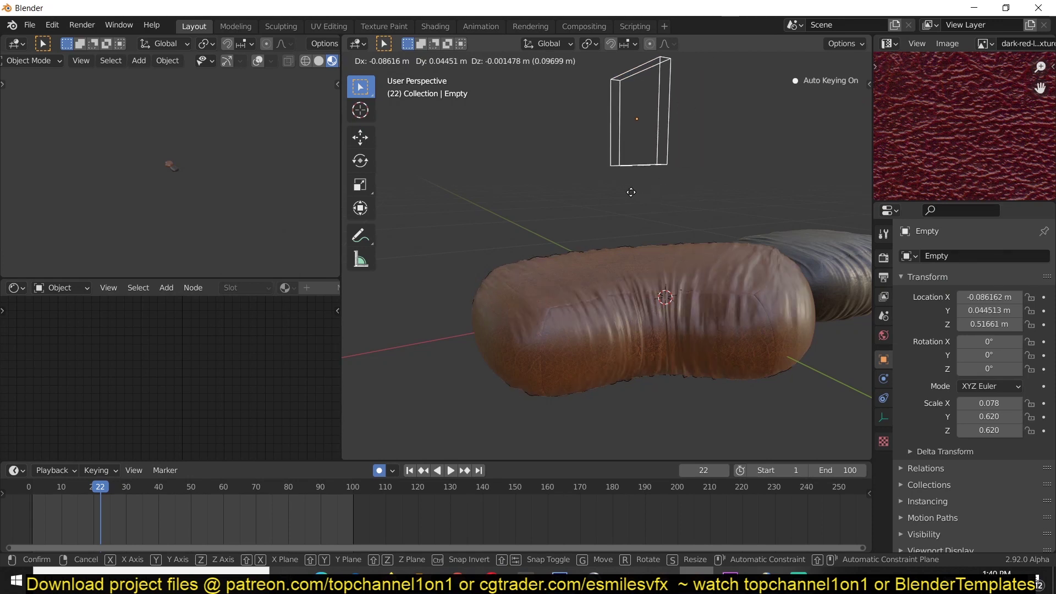
pyautogui.rightClick(675, 277)
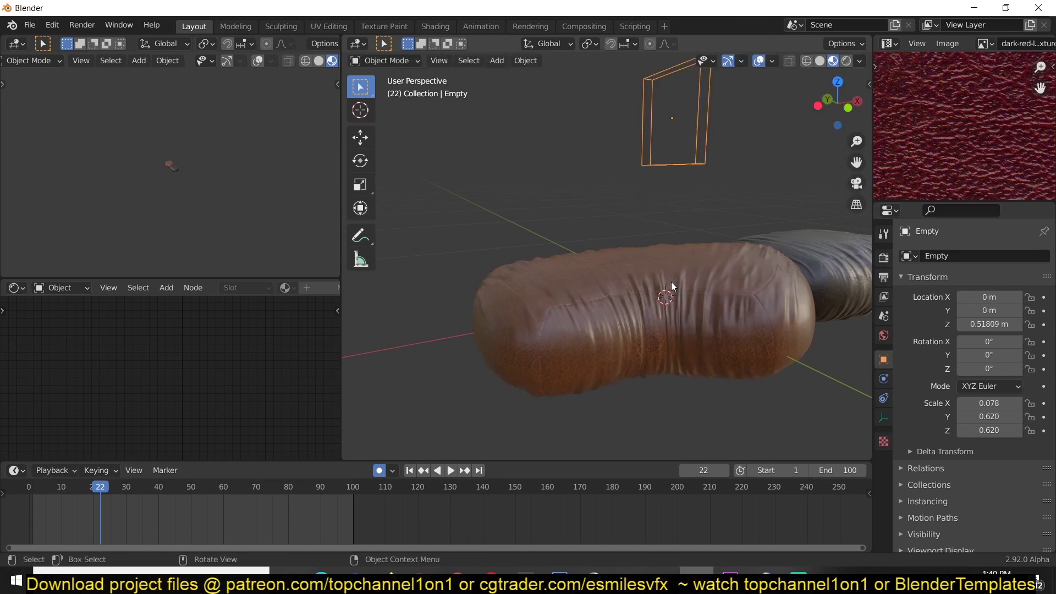
# Turn off automatic keyframing and enlarge the empty above the cushion to a scale of about 0.192, 1.517, 1.517
pyautogui.click(662, 300)
pyautogui.click(682, 137)
pyautogui.press('g')
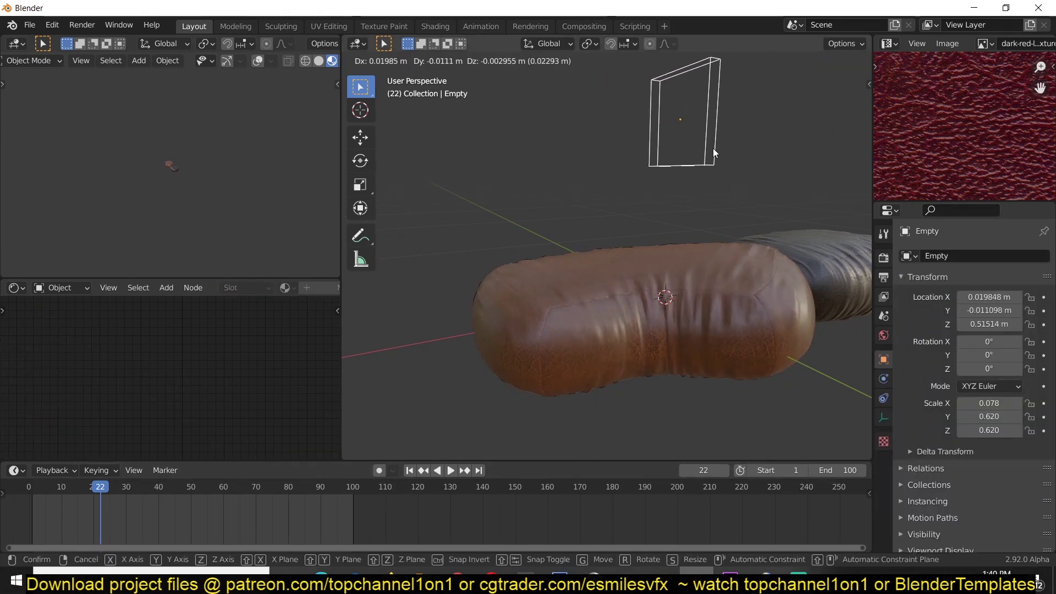
pyautogui.rightClick(713, 147)
pyautogui.press('s')
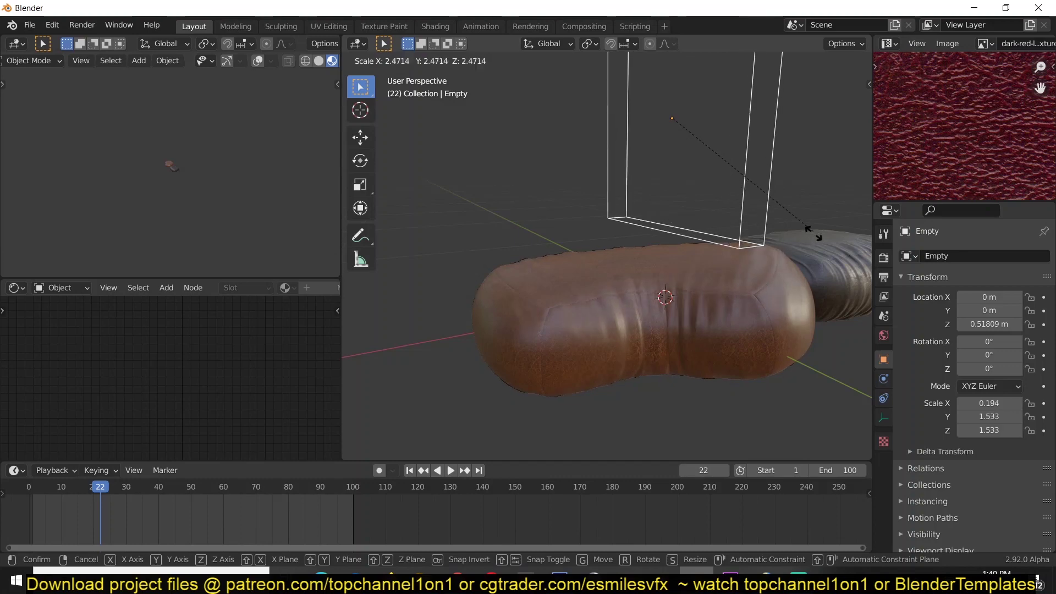
pyautogui.click(803, 259)
# Set the cushion's viewport subdivision level to 4 and rescale the empty above it slightly
pyautogui.click(734, 322)
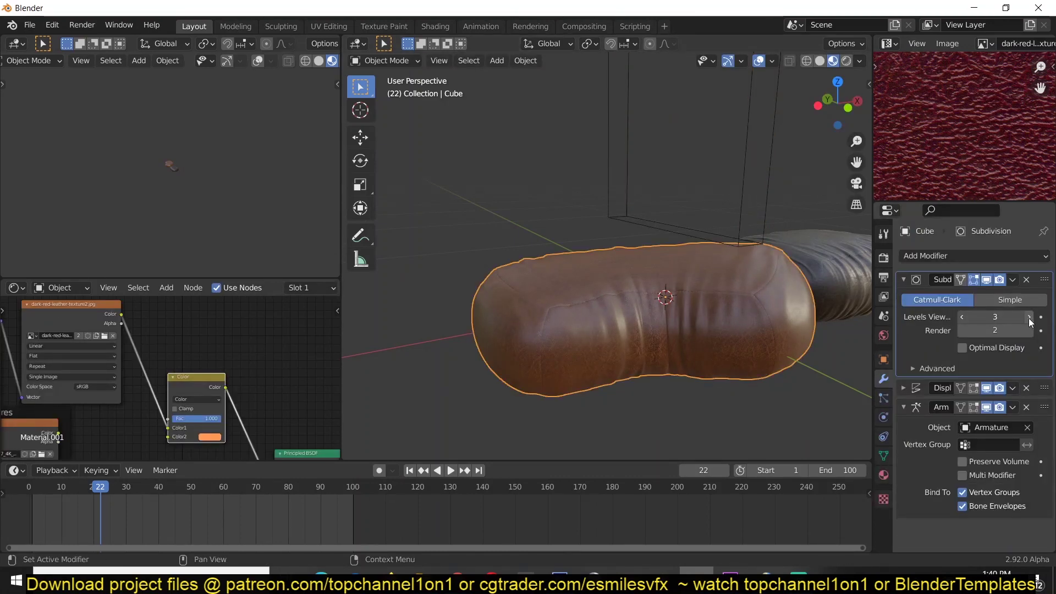
pyautogui.click(553, 223)
pyautogui.moveTo(553, 224); pyautogui.dragTo(658, 200, button='middle')
pyautogui.click(659, 200)
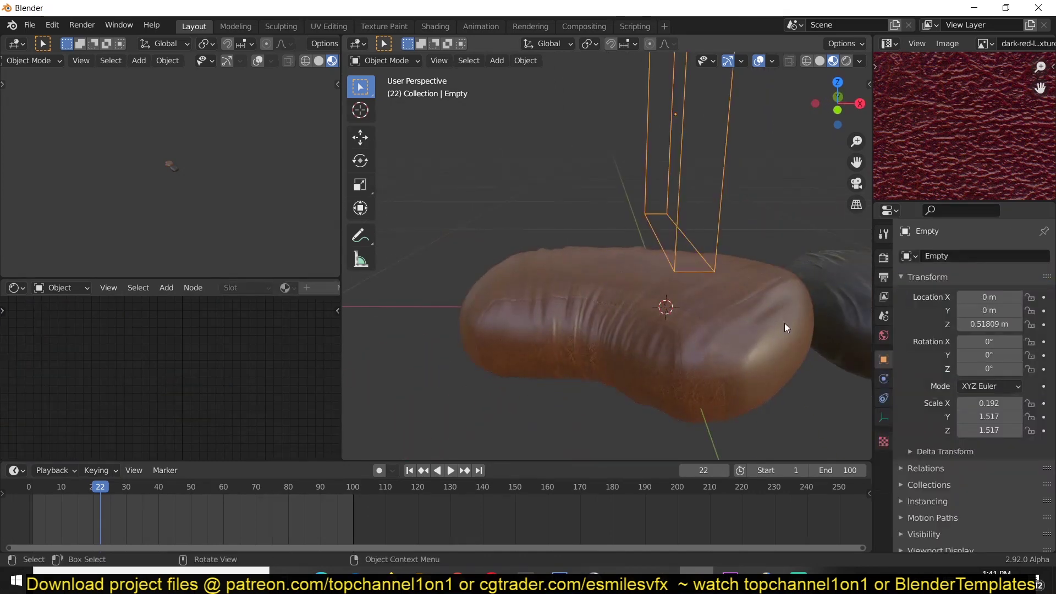
pyautogui.press('s')
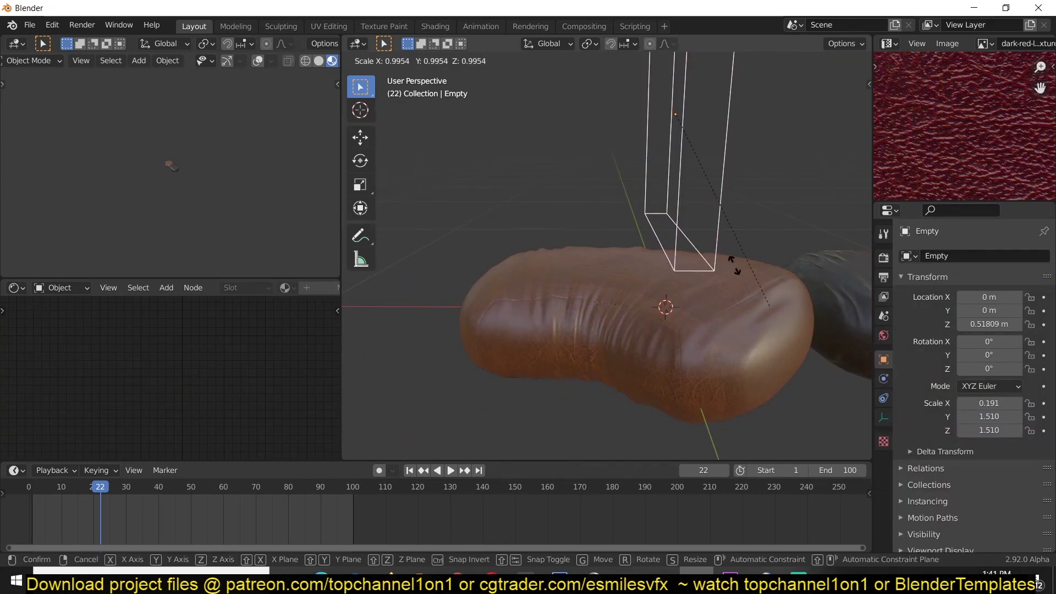
pyautogui.click(717, 243)
# Select the leather cushion and switch it to Weight Paint mode
pyautogui.moveTo(717, 242); pyautogui.dragTo(547, 299, button='middle')
pyautogui.click(745, 318)
pyautogui.click(657, 295)
pyautogui.moveTo(657, 295); pyautogui.dragTo(410, 72, button='middle')
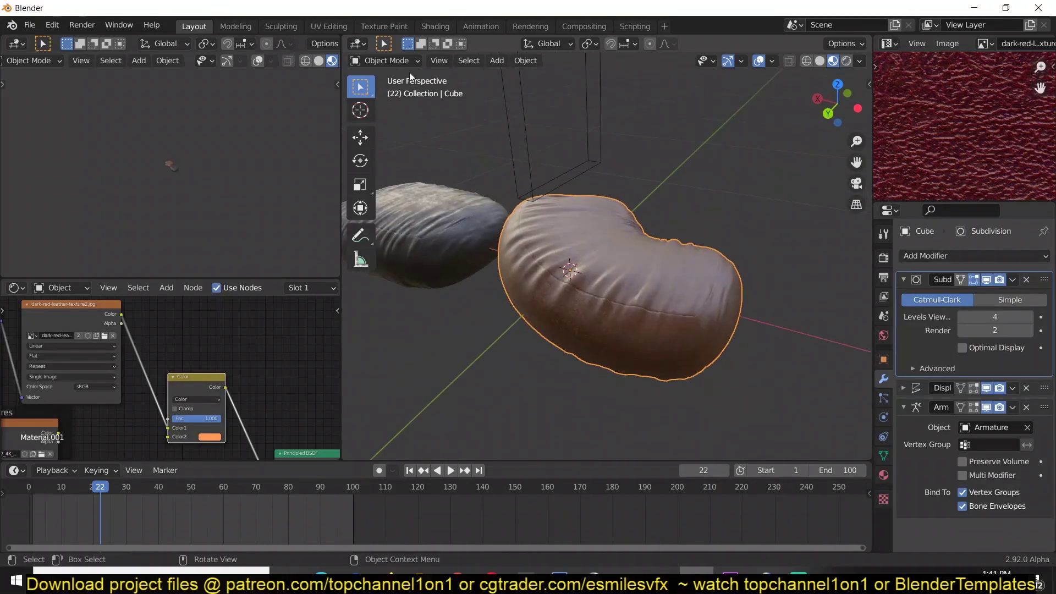
pyautogui.click(407, 61)
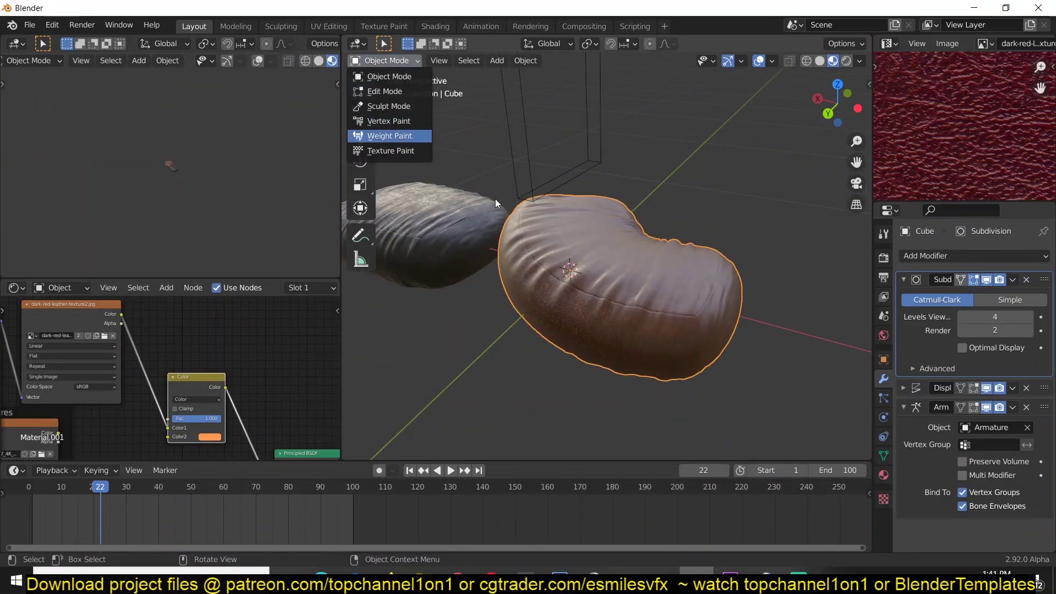
pyautogui.click(398, 132)
# Make the vertex group named Group active to show its weights on the cushion
pyautogui.moveTo(554, 218)
pyautogui.mouseDown(button='middle')
pyautogui.moveTo(658, 269)
pyautogui.moveTo(584, 298)
pyautogui.moveTo(610, 313)
pyautogui.mouseUp(button='middle')
pyautogui.moveTo(718, 349); pyautogui.dragTo(761, 345, button='middle')
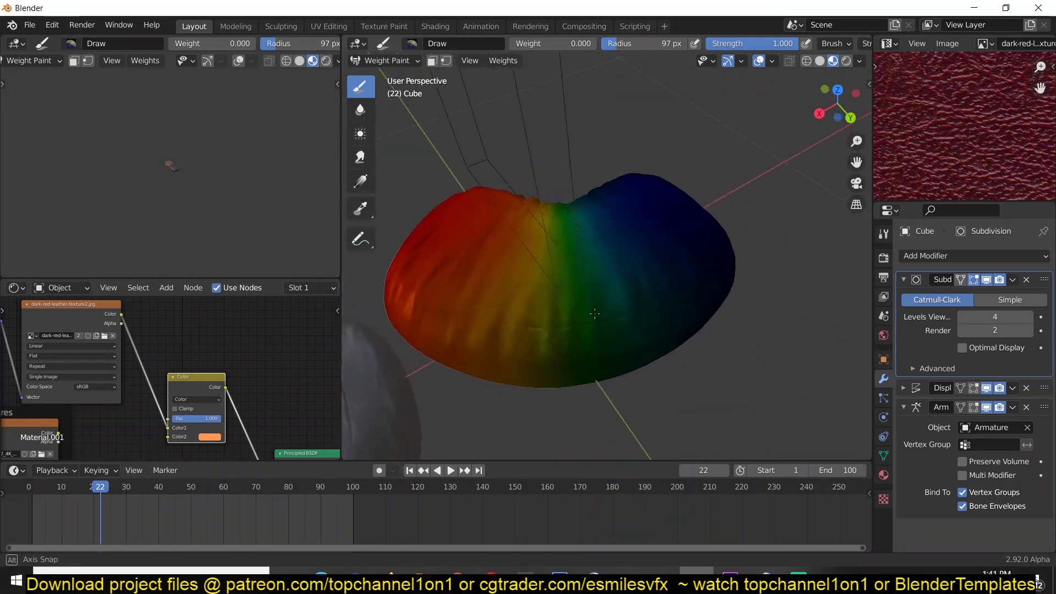
pyautogui.click(884, 455)
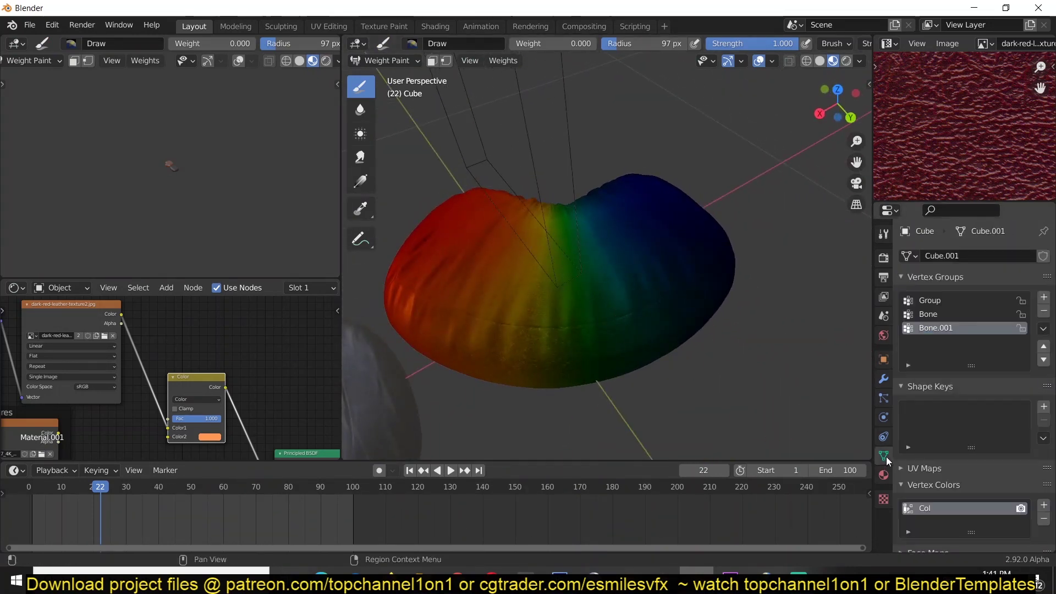
pyautogui.click(922, 297)
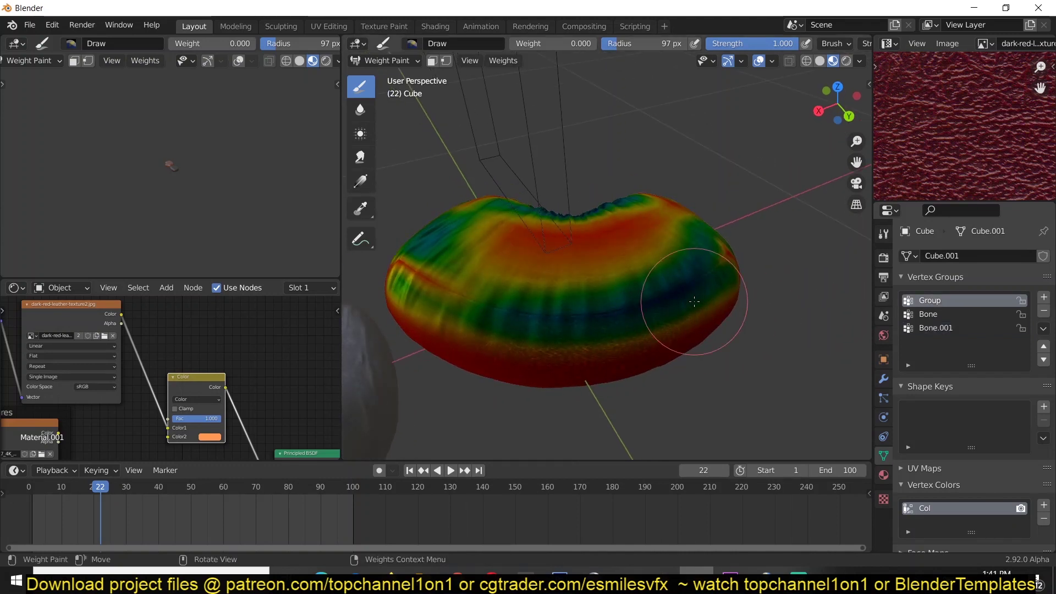
# Set the brush weight to 1.000 and paint full weight along the low-weight band at the cushion's seam
pyautogui.moveTo(695, 301); pyautogui.dragTo(638, 295, button='middle')
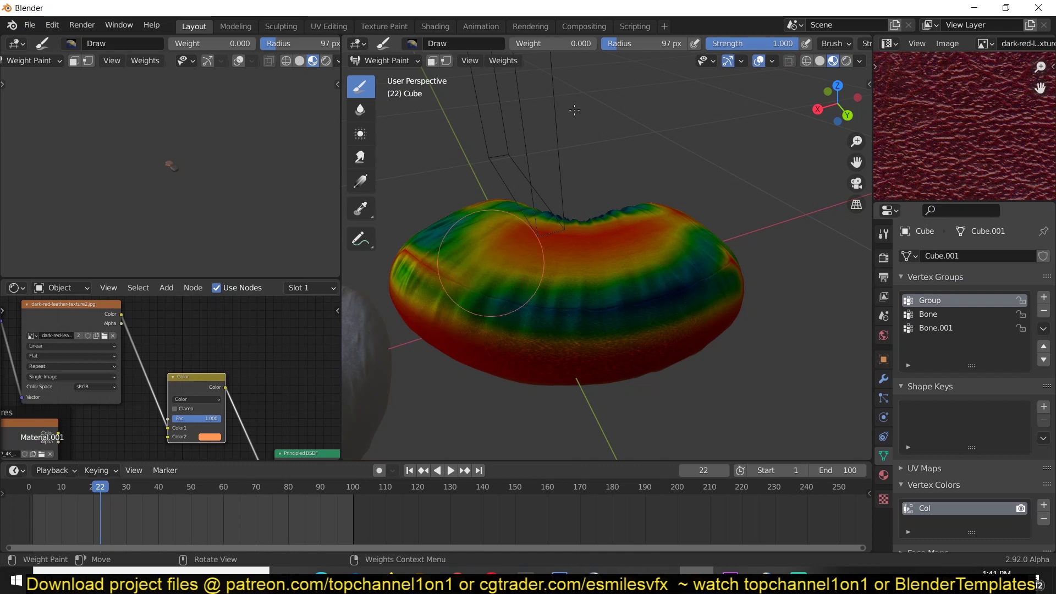
pyautogui.moveTo(533, 42); pyautogui.dragTo(621, 44)
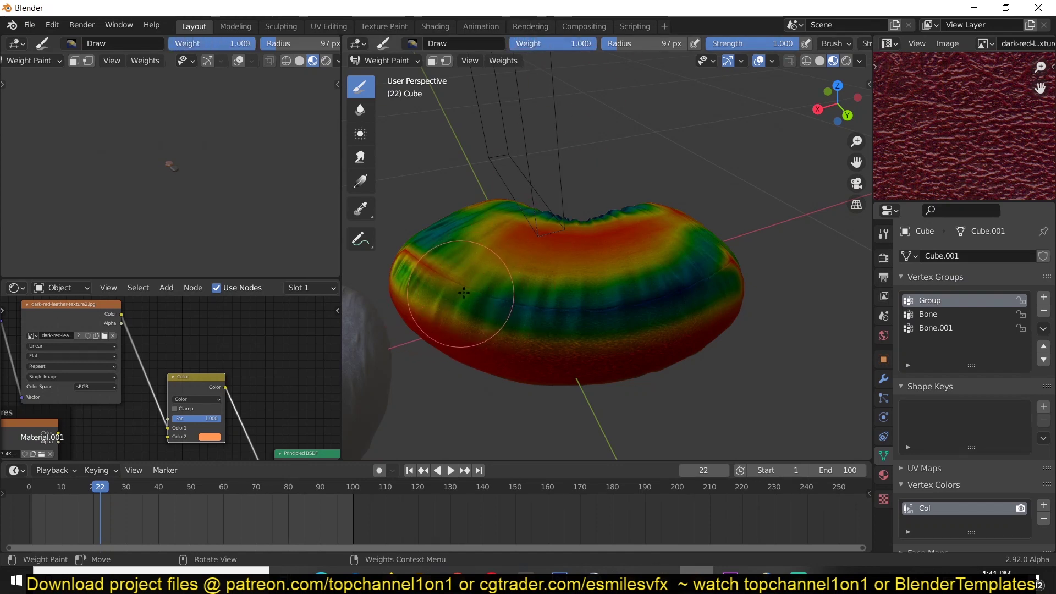
pyautogui.moveTo(524, 307); pyautogui.dragTo(609, 314)
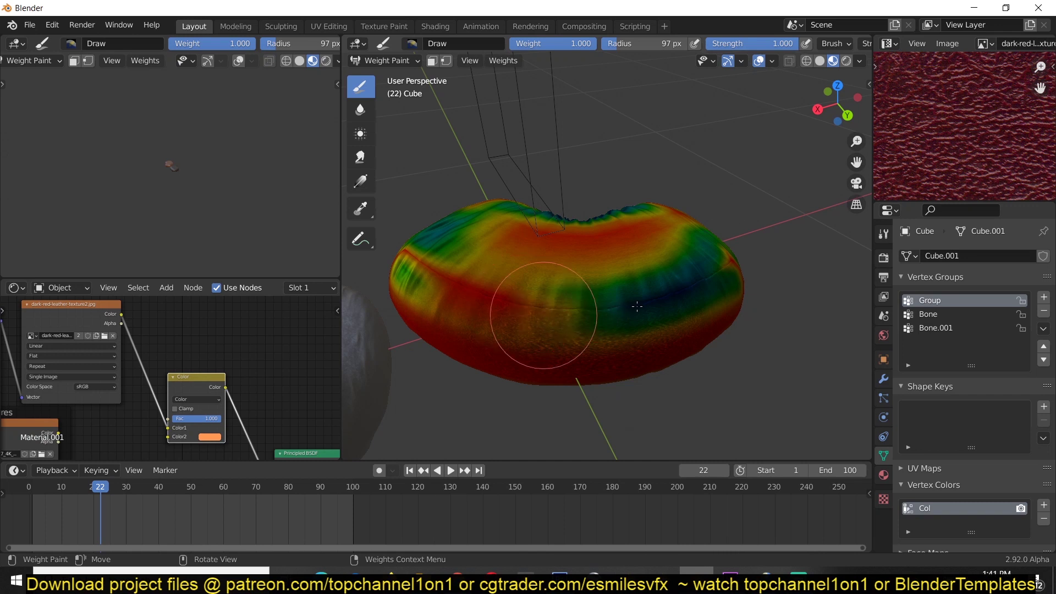
pyautogui.moveTo(544, 316)
pyautogui.mouseDown()
pyautogui.moveTo(607, 316)
pyautogui.moveTo(636, 292)
pyautogui.mouseUp()
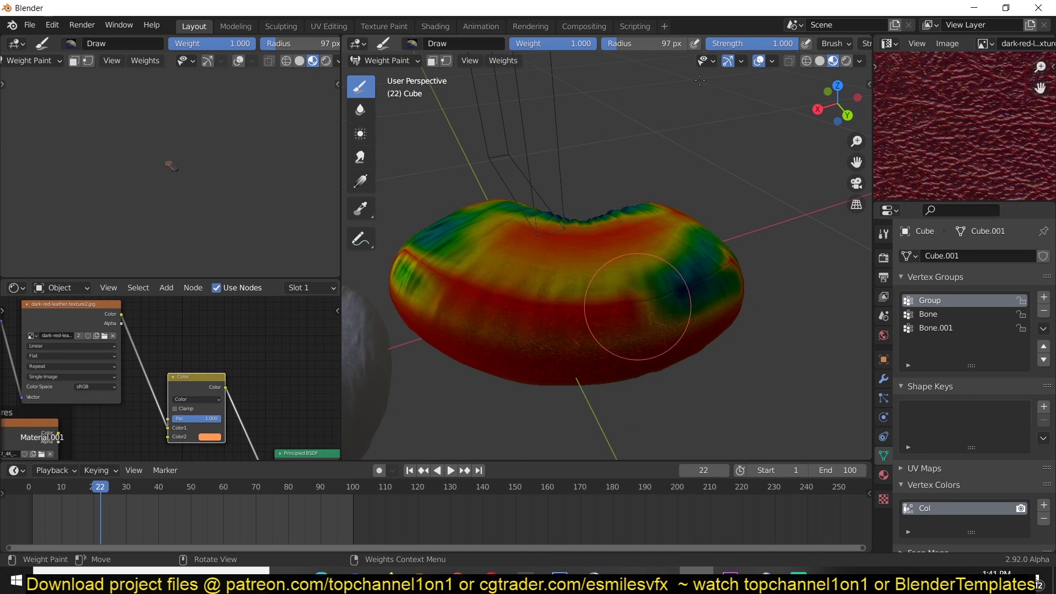
# Hide the viewport overlays and set the cushion's viewport subdivision level to 3
pyautogui.click(761, 61)
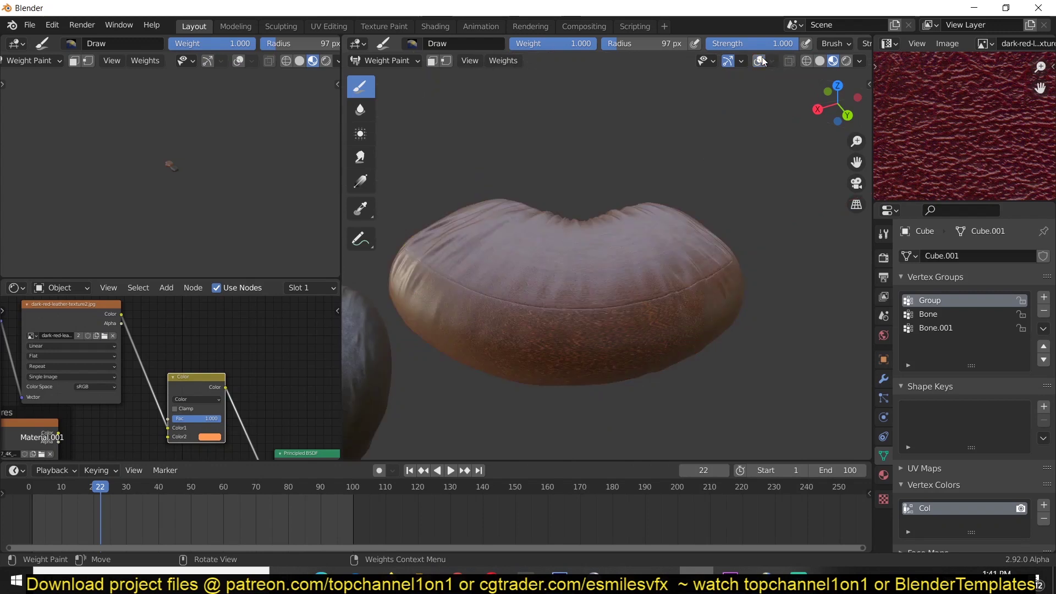
pyautogui.click(884, 379)
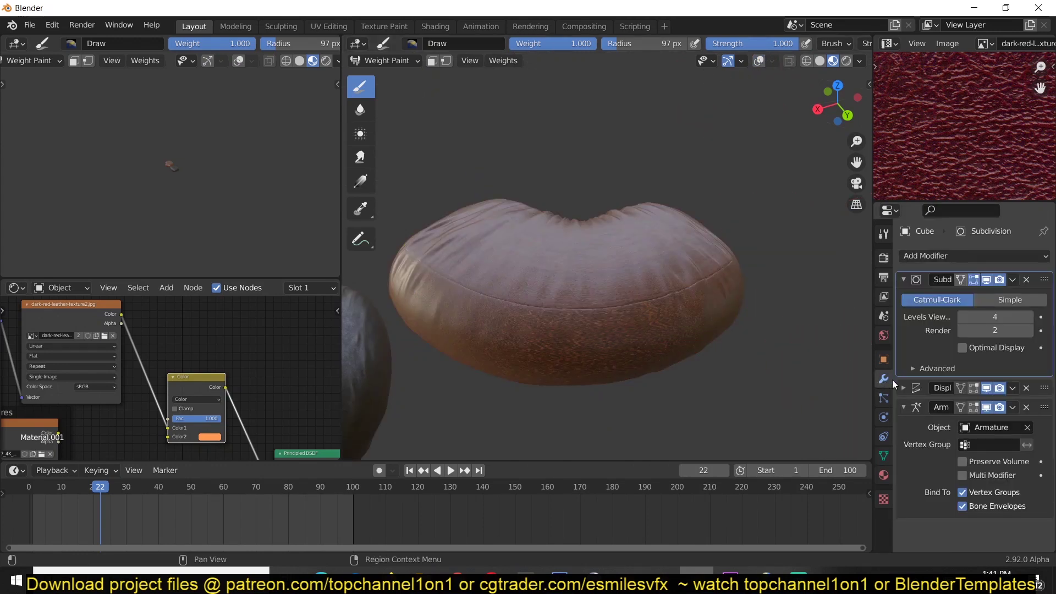
pyautogui.click(964, 317)
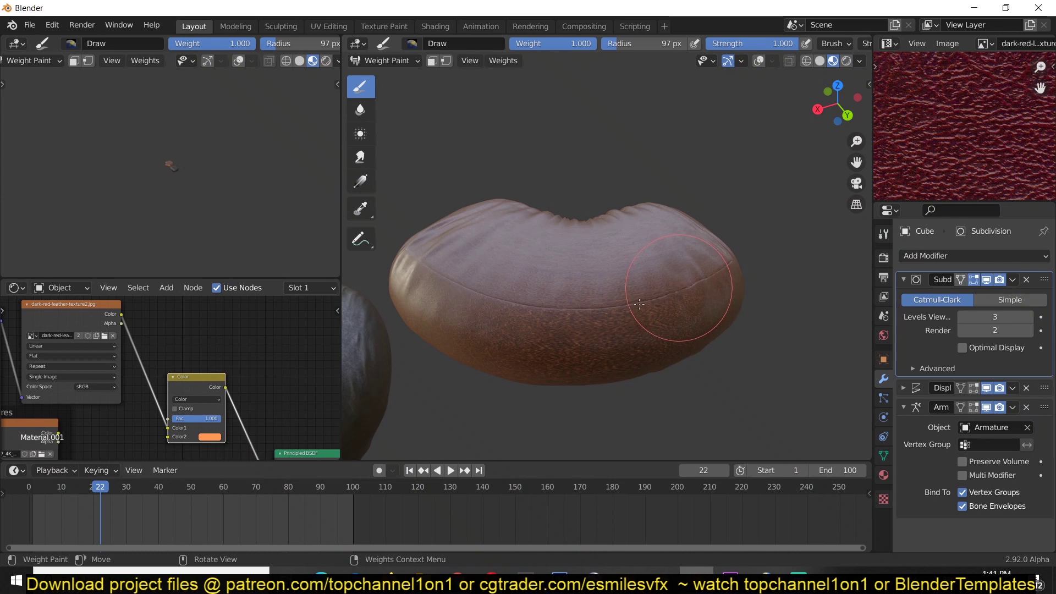
# Set the brush weight to 0.000 and paint around the cushion's seam and sides to bring out wrinkles
pyautogui.moveTo(484, 330); pyautogui.dragTo(508, 340, button='middle')
pyautogui.moveTo(593, 46); pyautogui.dragTo(509, 46)
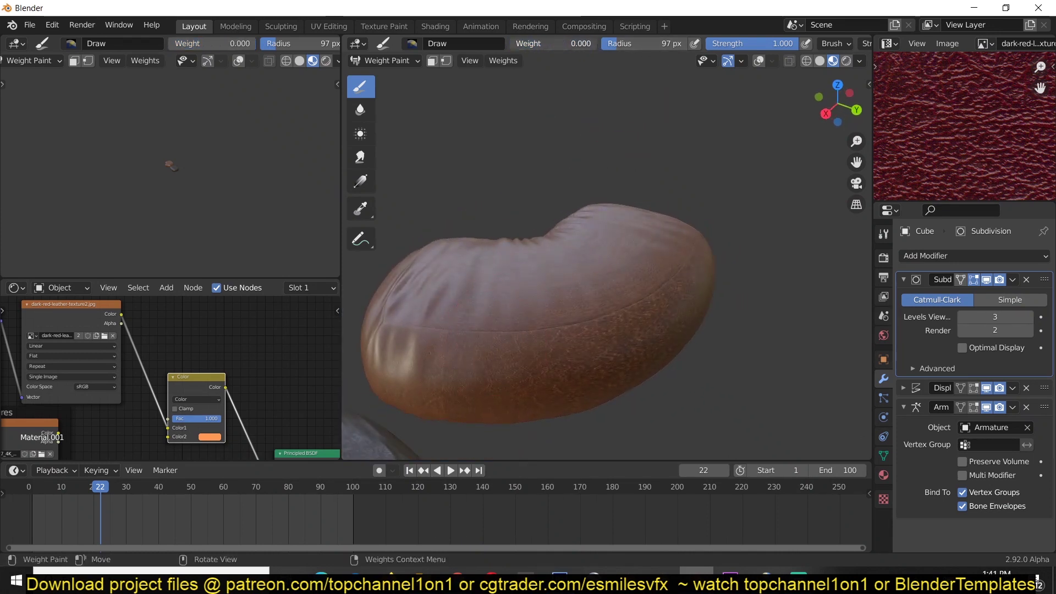
pyautogui.moveTo(612, 239); pyautogui.dragTo(605, 248, button='middle')
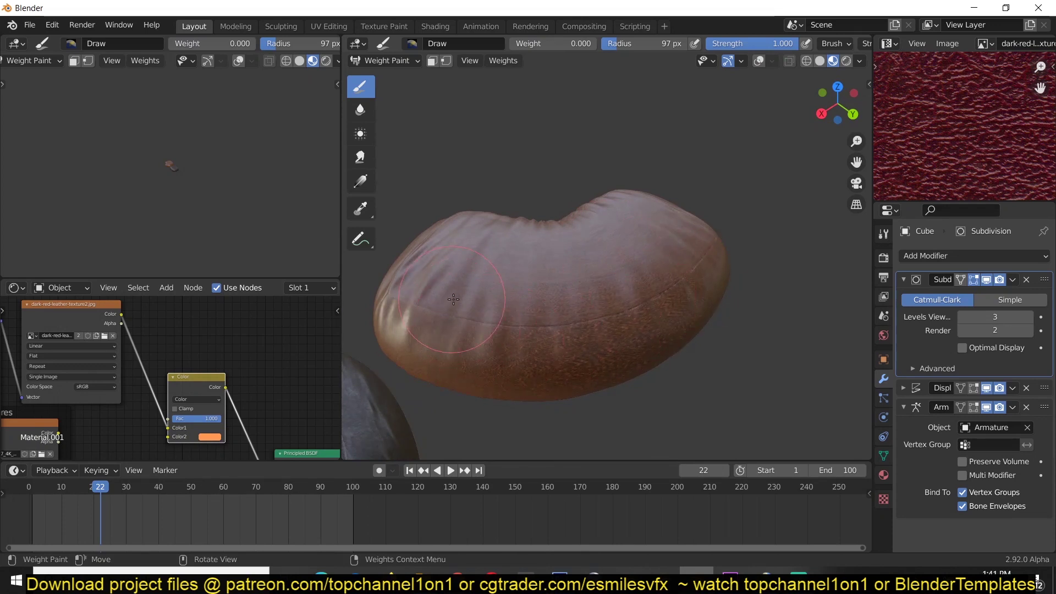
pyautogui.moveTo(664, 304); pyautogui.dragTo(633, 330, button='middle')
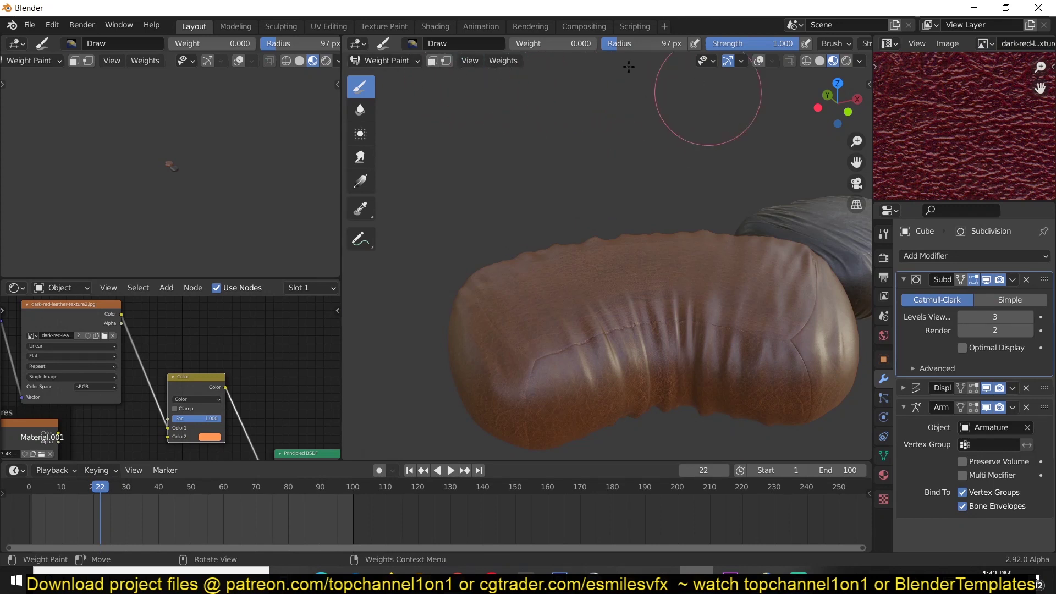
# Set the brush weight to 1.000 and paint over the front side's creases to soften the wrinkles
pyautogui.moveTo(543, 46); pyautogui.dragTo(599, 45)
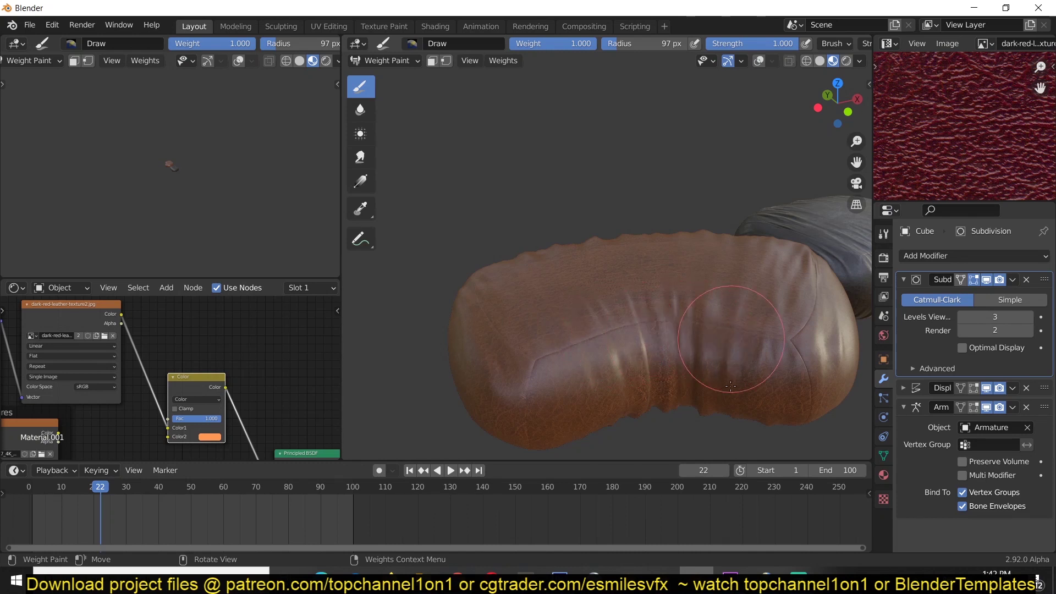
pyautogui.moveTo(732, 387); pyautogui.dragTo(735, 386, button='middle')
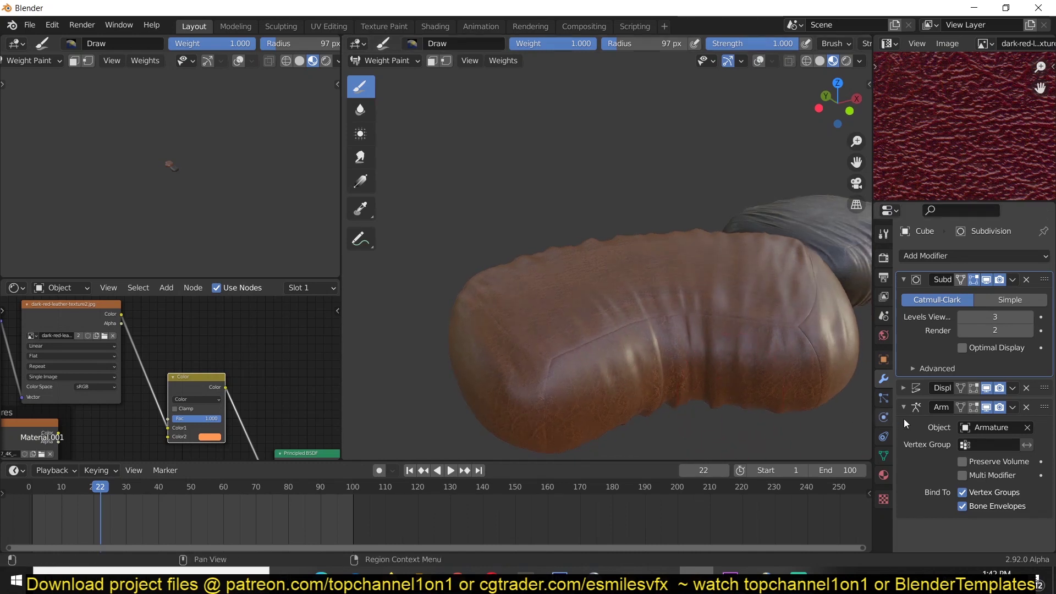
# Try a Displace strength of 0.050 on the cushion to exaggerate its wrinkles, and set the strength to 0.01
pyautogui.click(903, 388)
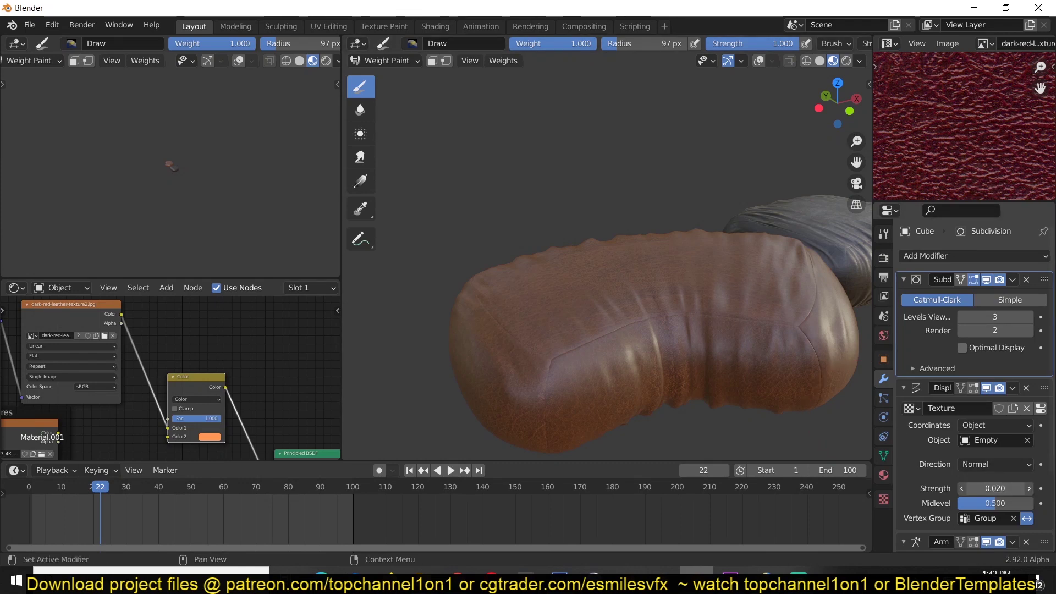
pyautogui.moveTo(992, 489); pyautogui.dragTo(1034, 489)
pyautogui.click(996, 492)
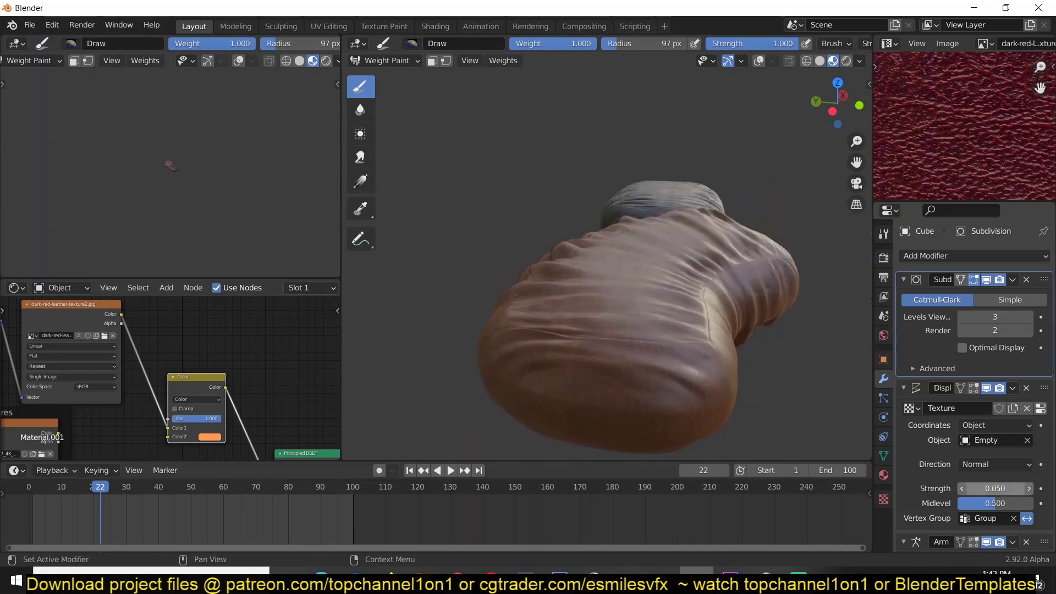
pyautogui.click(976, 489)
pyautogui.write('.')
pyautogui.write('.01')
pyautogui.press('Return')
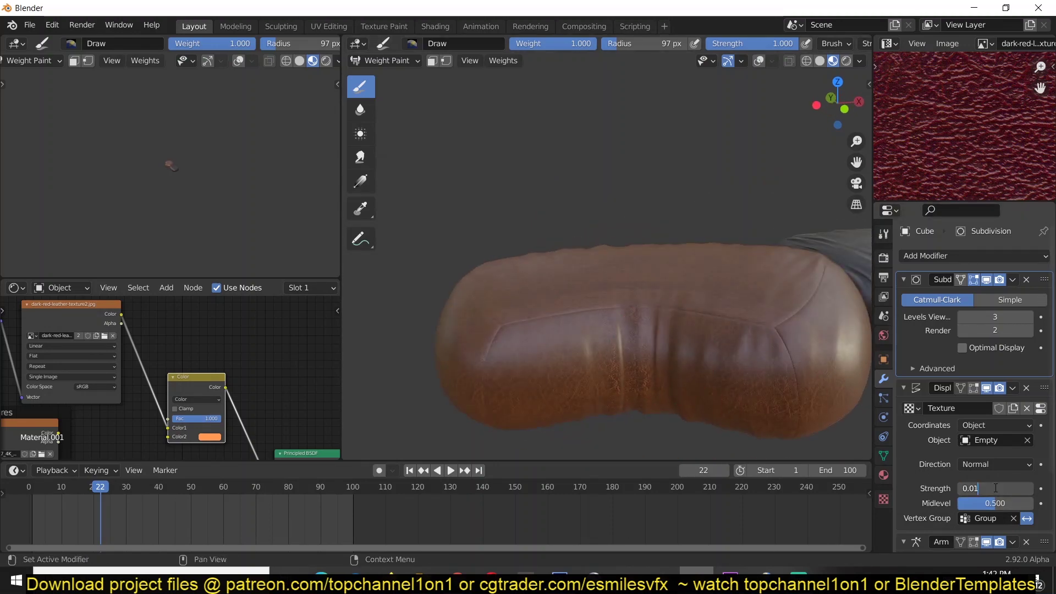
pyautogui.press('Return')
pyautogui.moveTo(649, 373); pyautogui.dragTo(631, 496, button='middle')
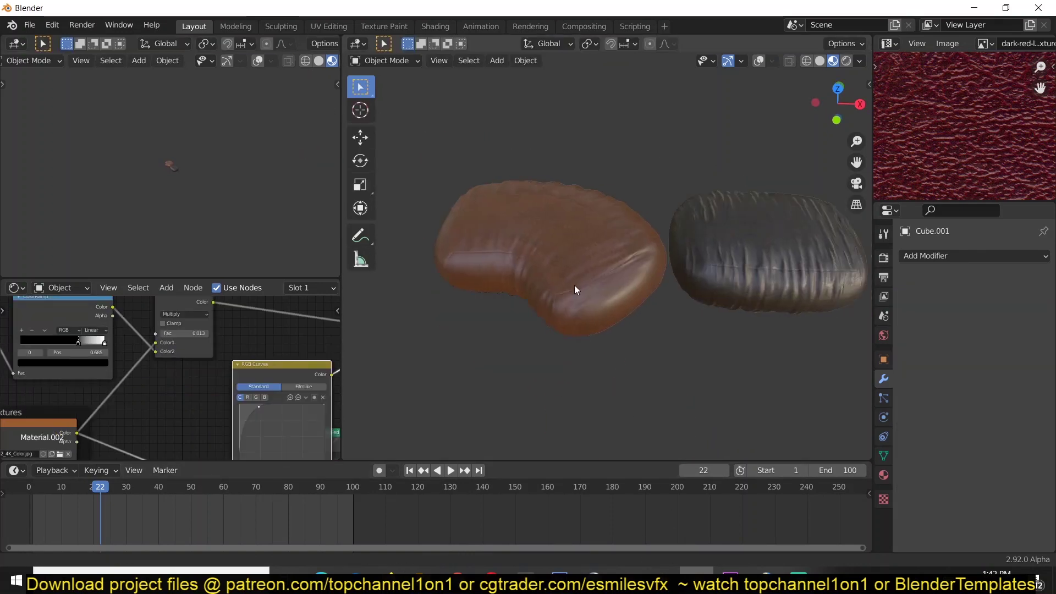
# View the brown cushion alongside the black one from several angles and turn the viewport overlays back on
pyautogui.moveTo(574, 286); pyautogui.dragTo(665, 283, button='middle')
pyautogui.moveTo(376, 333); pyautogui.dragTo(674, 302, button='middle')
pyautogui.scroll(-2, 673, 303)
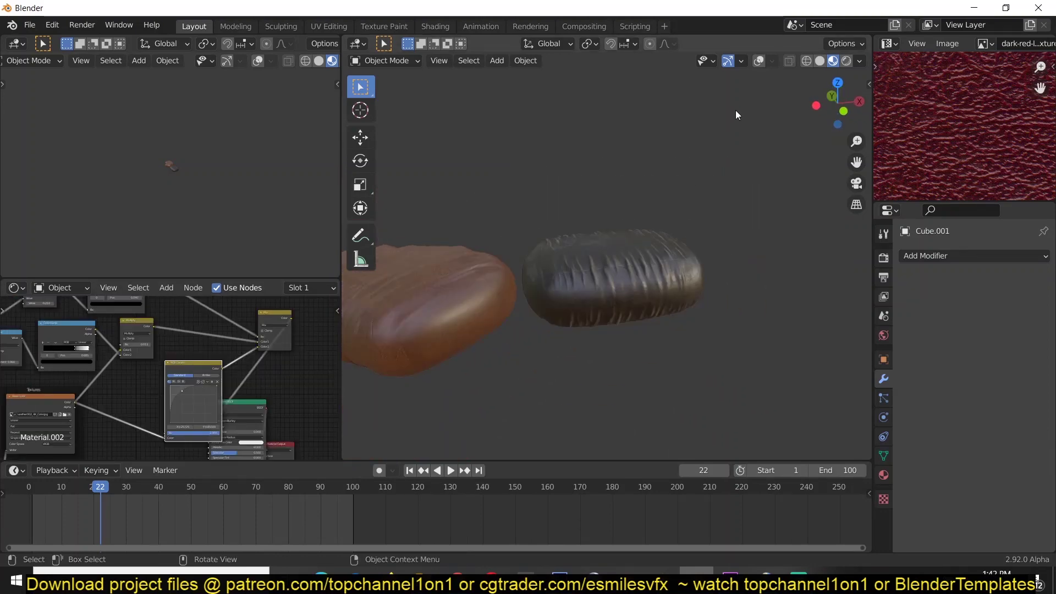
pyautogui.click(759, 61)
pyautogui.scroll(-3, 741, 220)
pyautogui.moveTo(741, 220); pyautogui.dragTo(547, 268, button='middle')
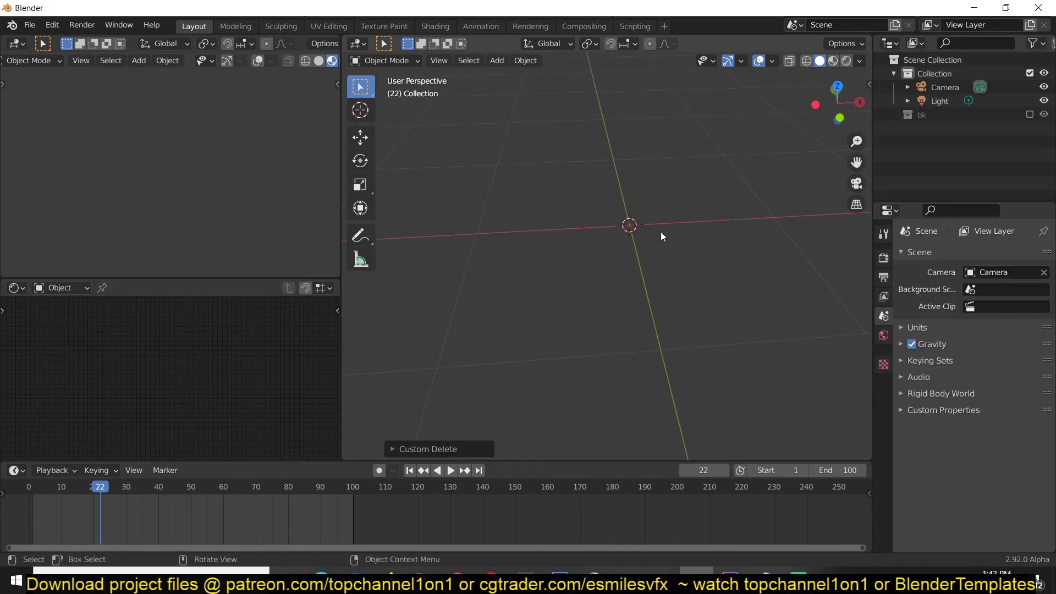
# Add a cube mesh at the centre of the emptied scene
pyautogui.hotkey('shift', 'a')
pyautogui.moveTo(675, 266)
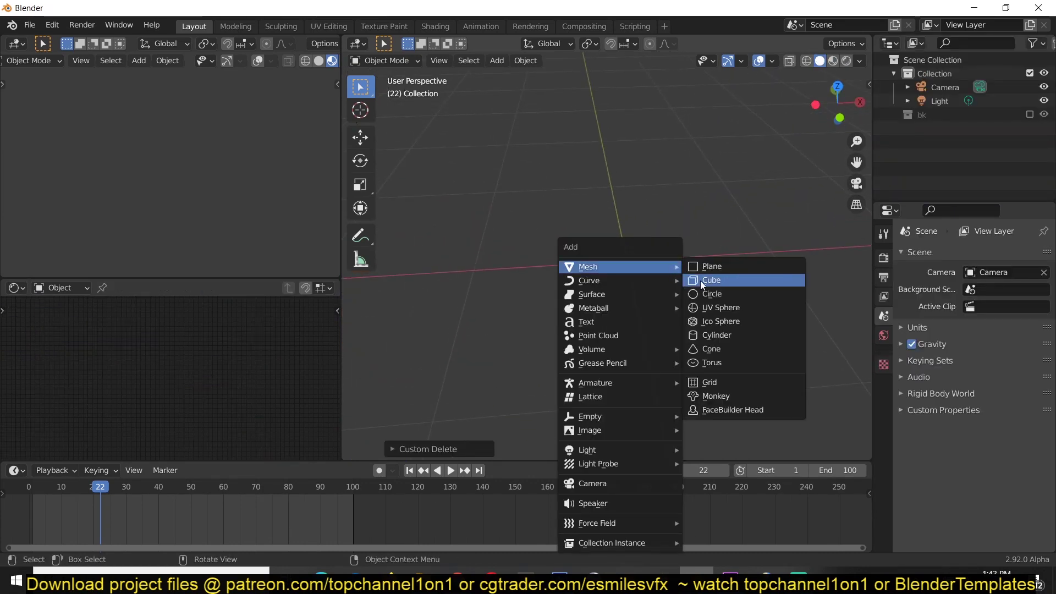
pyautogui.click(701, 281)
pyautogui.moveTo(702, 284); pyautogui.dragTo(736, 253, button='middle')
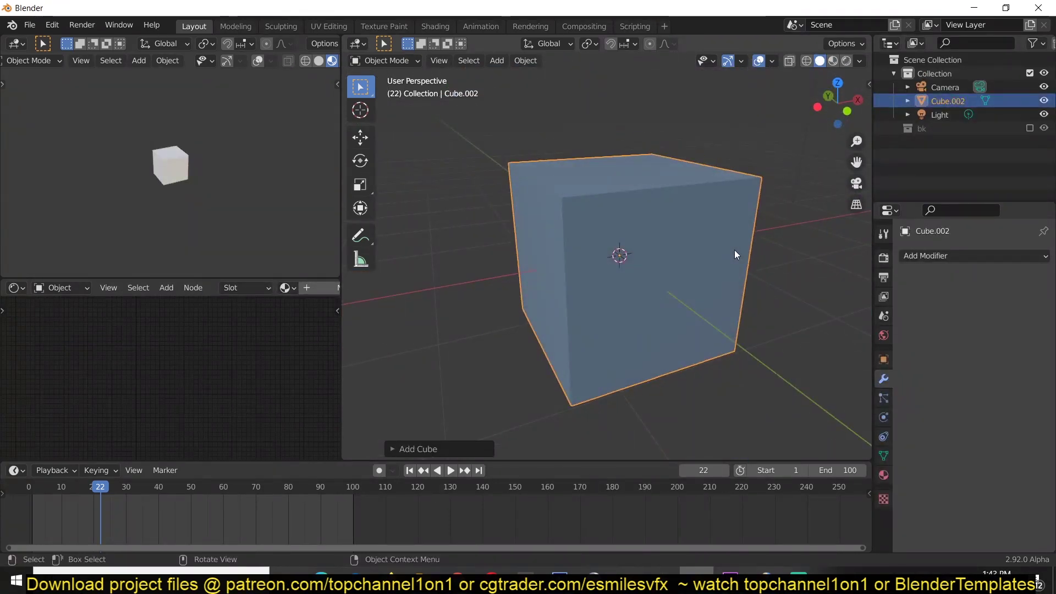
# Shrink the cube along Z and stretch it along X into a long flat block raised above the grid
pyautogui.press('s')
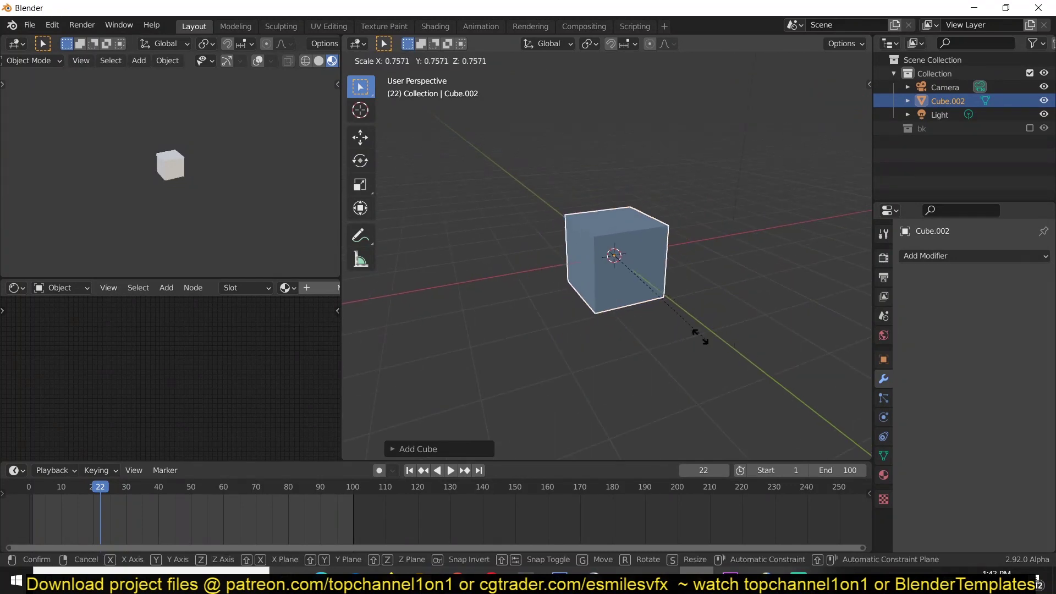
pyautogui.press('z')
pyautogui.click(644, 315)
pyautogui.moveTo(638, 270); pyautogui.dragTo(562, 279, button='middle')
pyautogui.press('s')
pyautogui.press('x')
pyautogui.click(708, 269)
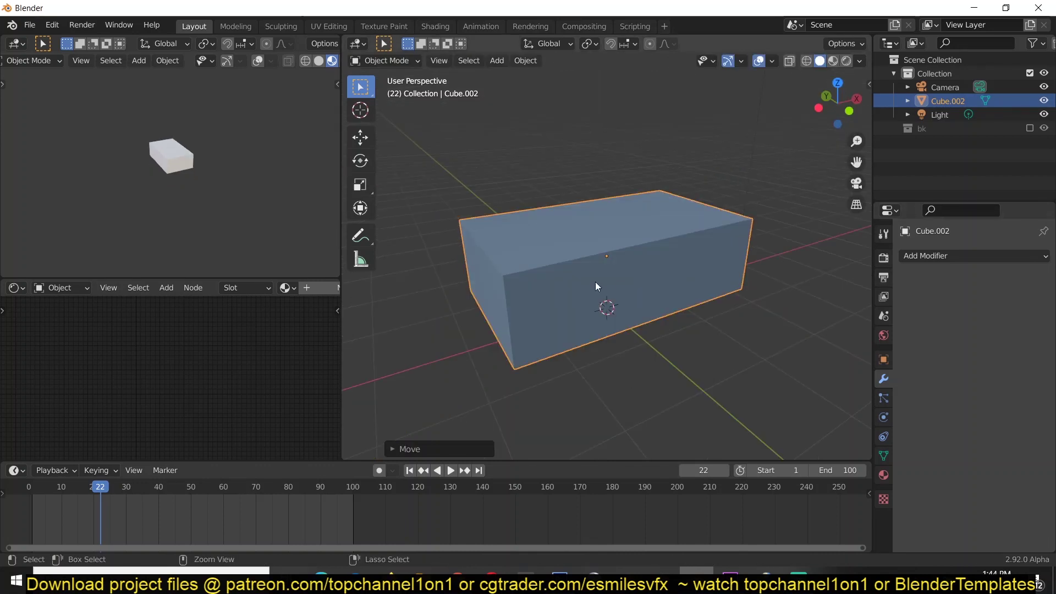
# Add a level 2 Subdivision Surface to the block and bevel a central crosswise loop cut out towards both ends
pyautogui.hotkey('ctrl', '2')
pyautogui.moveTo(615, 270); pyautogui.dragTo(578, 275, button='middle')
pyautogui.press('Tab')
pyautogui.hotkey('ctrl', 'r')
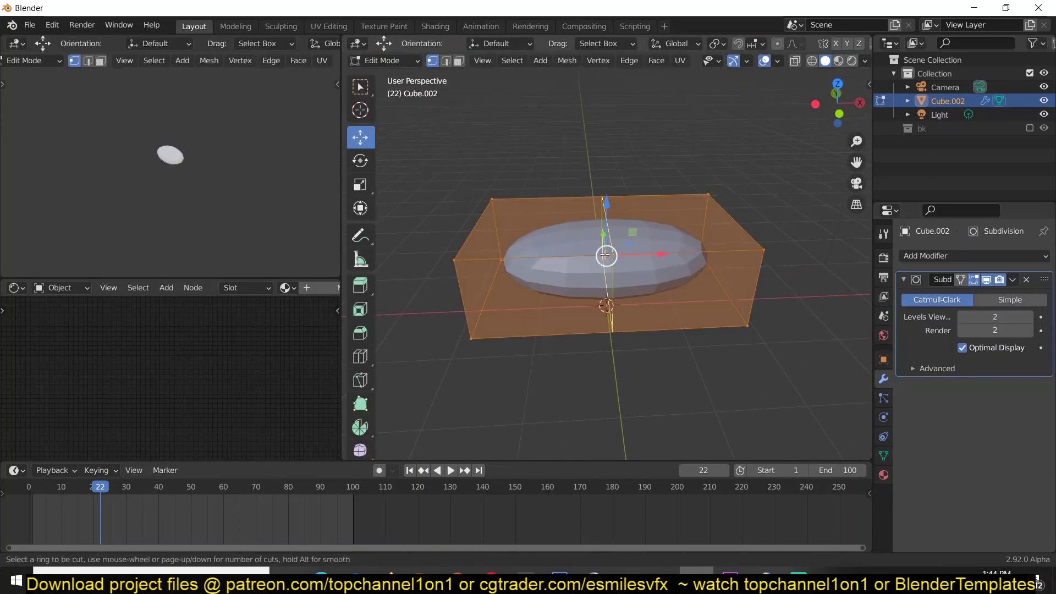
pyautogui.click(606, 254)
pyautogui.rightClick(606, 254)
pyautogui.hotkey('ctrl', 'b')
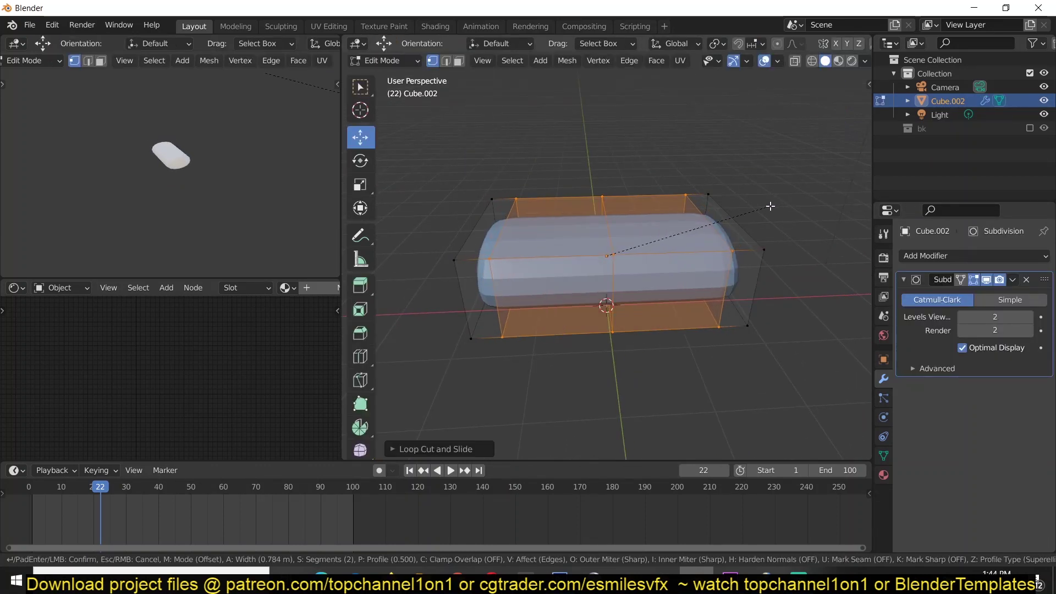
pyautogui.moveTo(804, 231); pyautogui.dragTo(773, 203, button='middle')
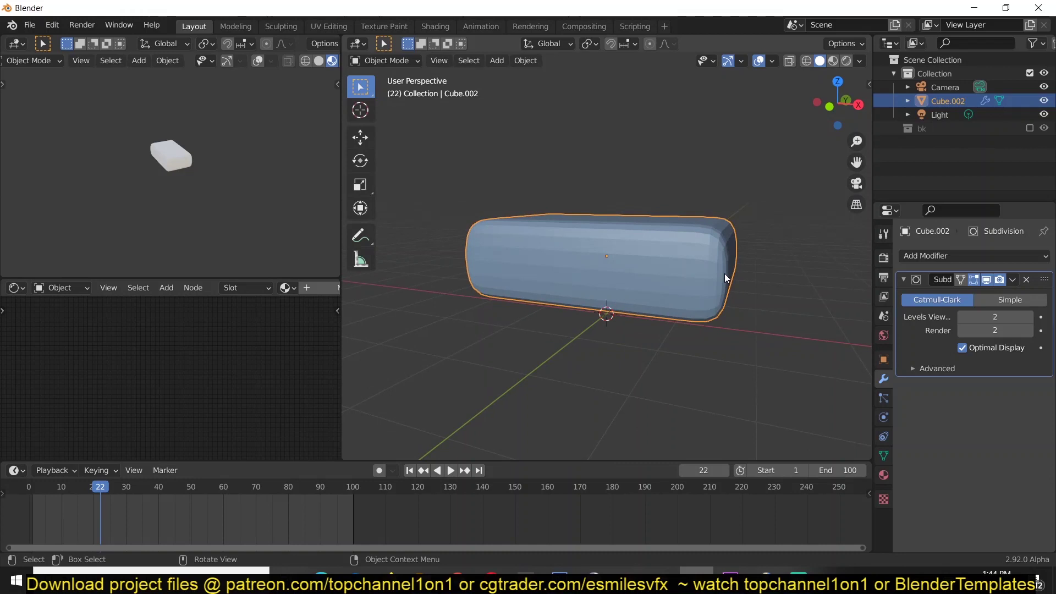
# Cut a horizontal loop around the block's sides and bevel it towards the upper and lower edges
pyautogui.press('Tab')
pyautogui.hotkey('ctrl', 'r')
pyautogui.click(729, 275)
pyautogui.rightClick(729, 275)
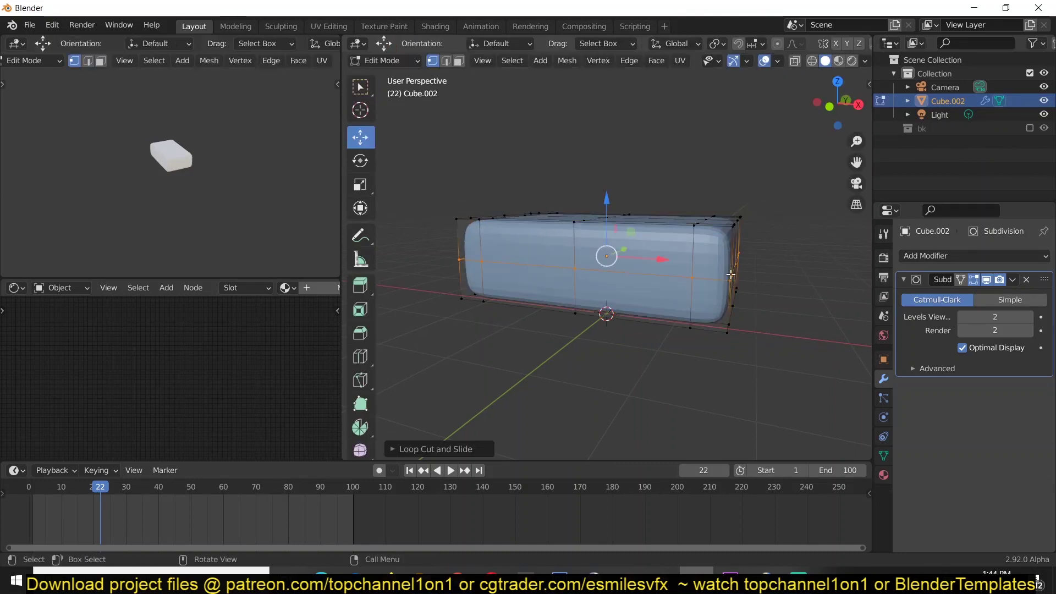
pyautogui.hotkey('ctrl', 'b')
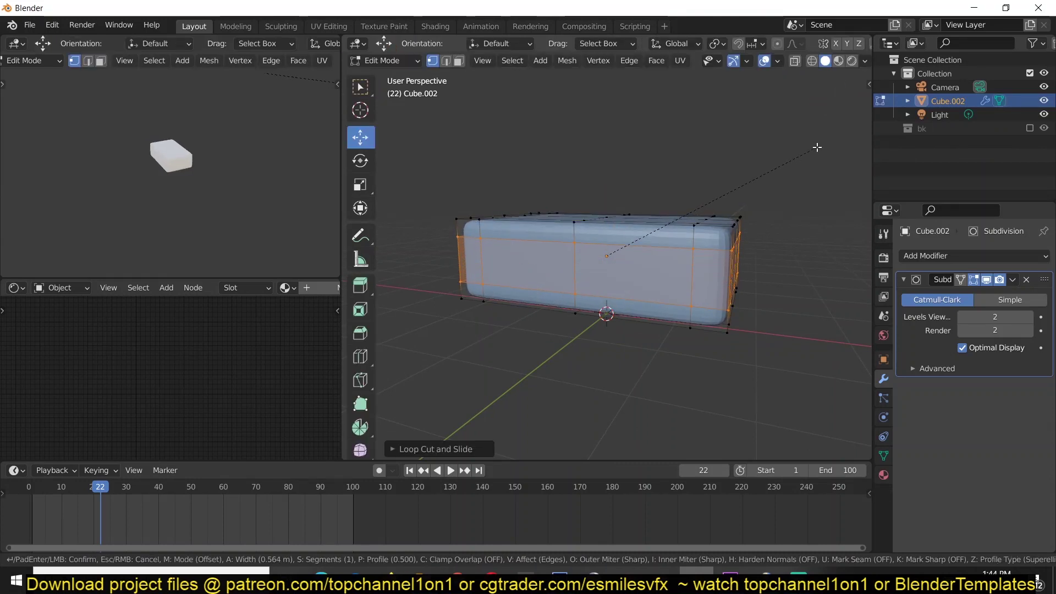
pyautogui.click(814, 150)
pyautogui.press('Tab')
pyautogui.moveTo(712, 201); pyautogui.dragTo(804, 224, button='middle')
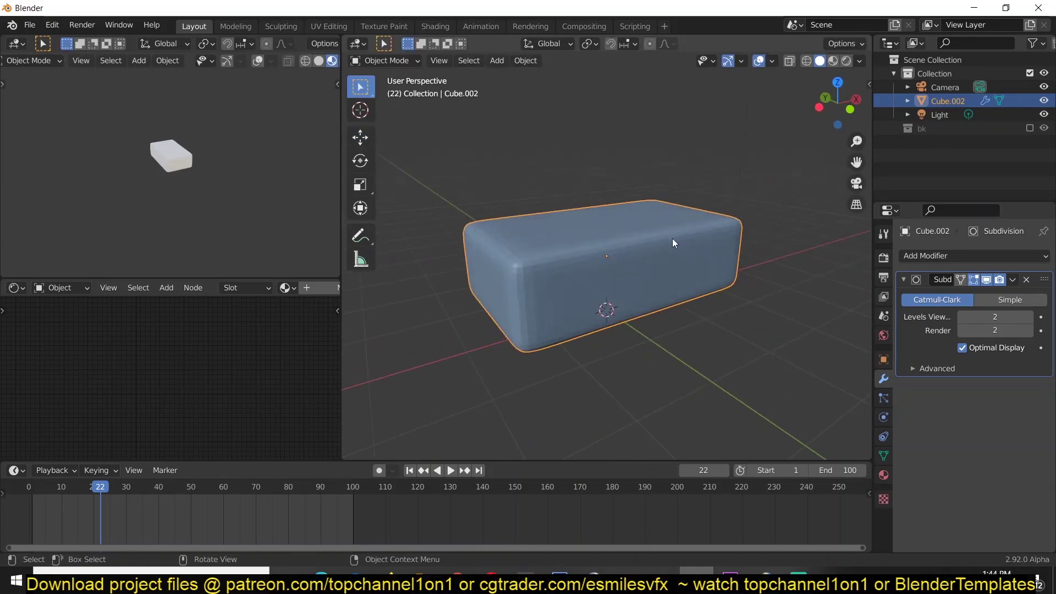
# Set the block's subdivision to level 2 and turn off Optimal Display, checking the mesh density in wireframe
pyautogui.moveTo(673, 240); pyautogui.dragTo(635, 255, button='middle')
pyautogui.press('Tab')
pyautogui.press('Tab')
pyautogui.hotkey('ctrl', '2')
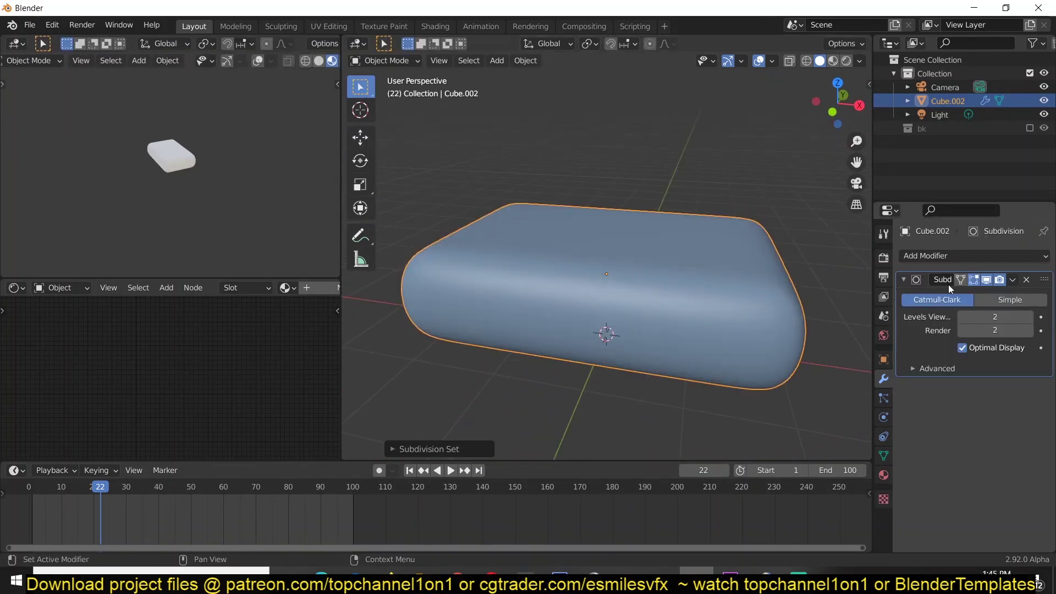
pyautogui.hotkey('shift', 'z')
pyautogui.moveTo(527, 278); pyautogui.dragTo(580, 235, button='middle')
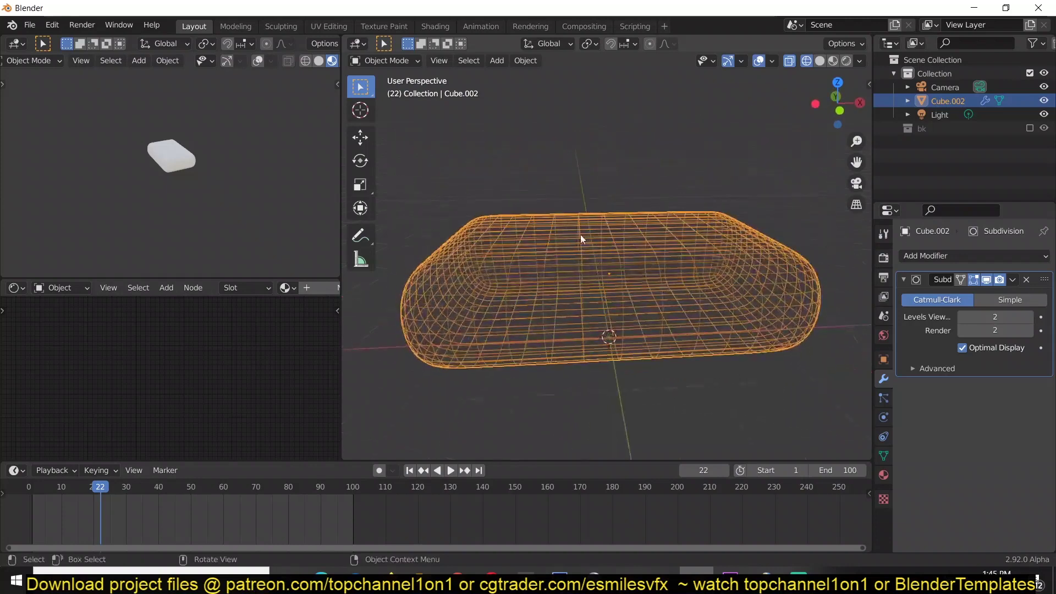
pyautogui.click(963, 348)
pyautogui.moveTo(815, 333)
pyautogui.mouseDown(button='middle')
pyautogui.moveTo(645, 325)
pyautogui.moveTo(751, 339)
pyautogui.moveTo(692, 349)
pyautogui.mouseUp(button='middle')
pyautogui.hotkey('shift', 'z')
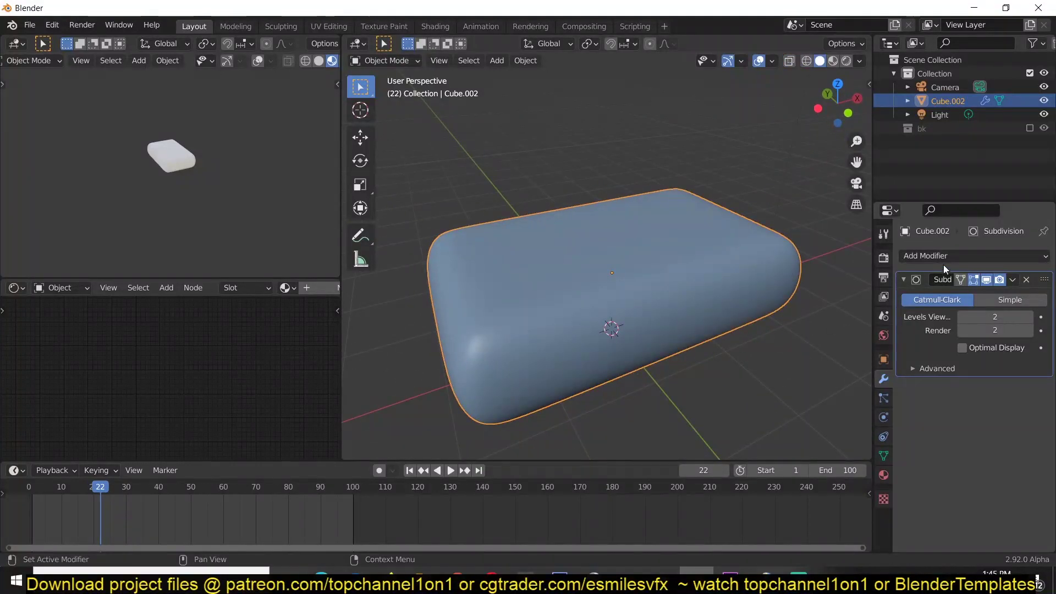
# Add a Displace modifier to the block and give it a new Clouds texture
pyautogui.click(904, 280)
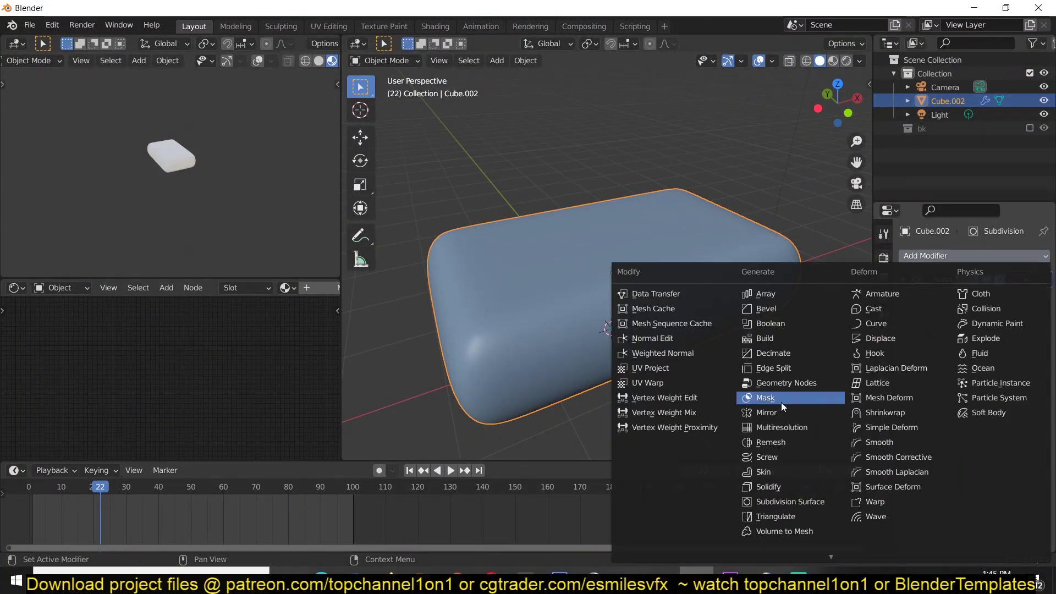
pyautogui.click(890, 339)
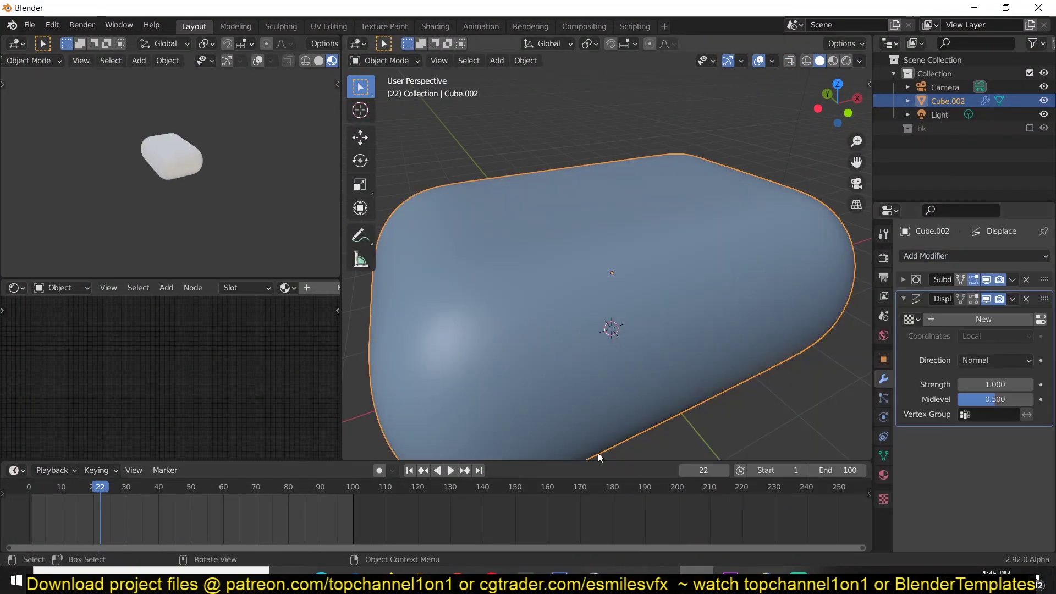
pyautogui.scroll(-3, 633, 418)
pyautogui.click(1041, 322)
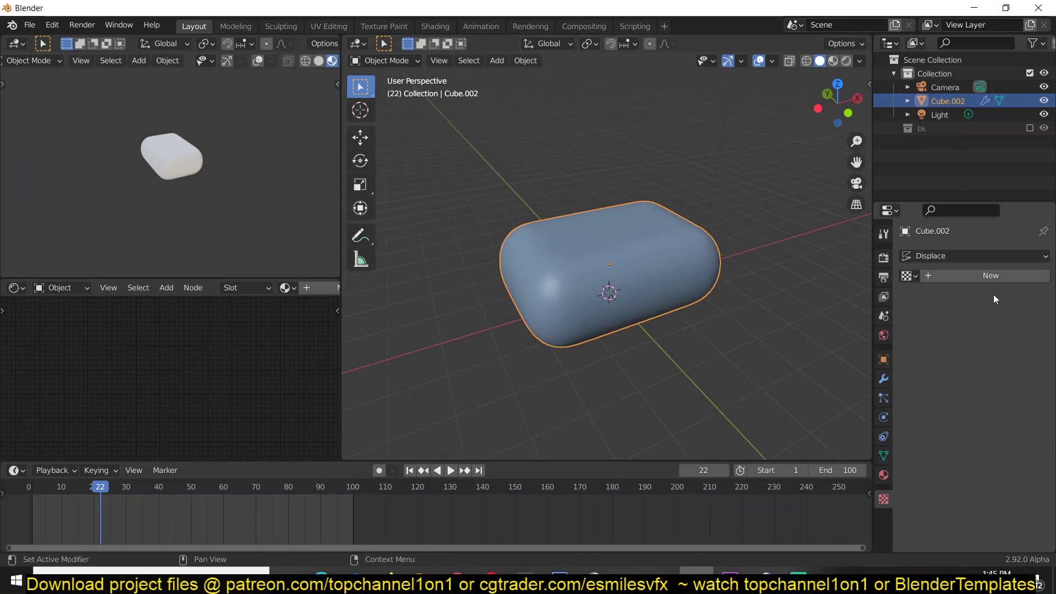
pyautogui.click(999, 279)
pyautogui.click(979, 297)
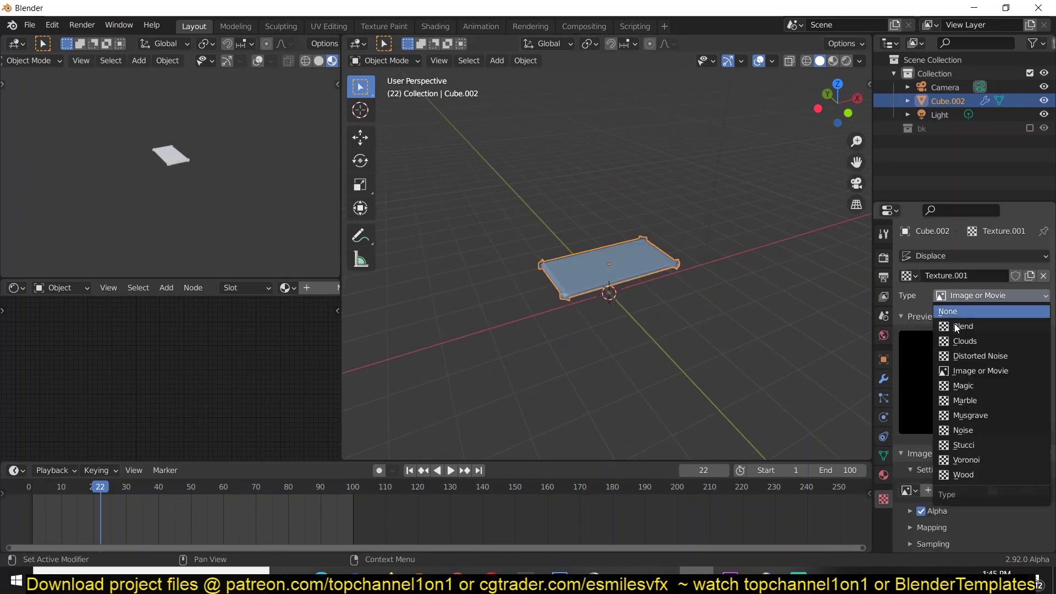
pyautogui.click(976, 338)
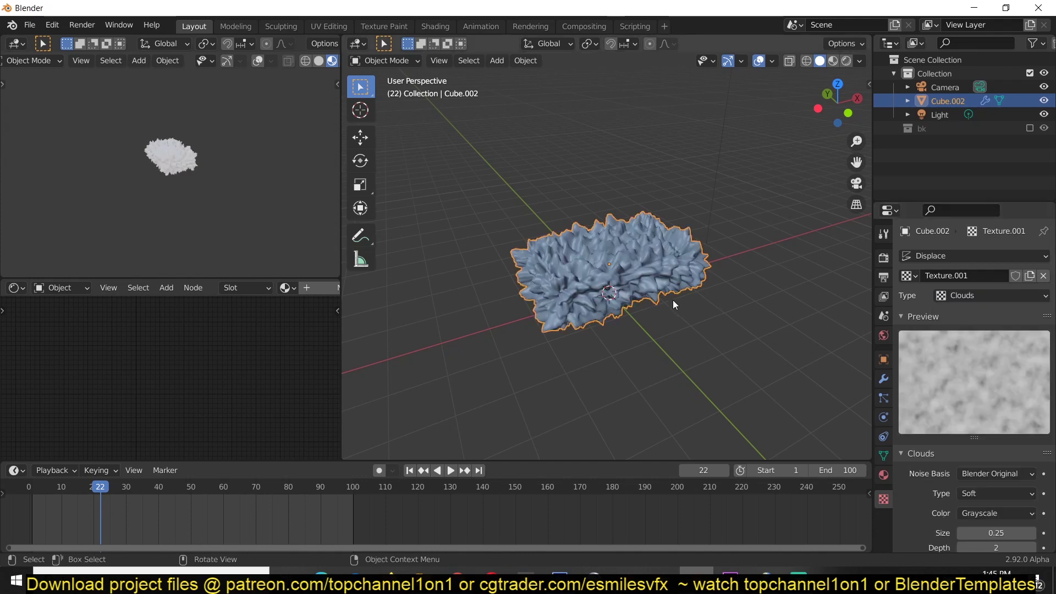
# Lower the block's Displace modifier strength to 0.130
pyautogui.scroll(3, 673, 299)
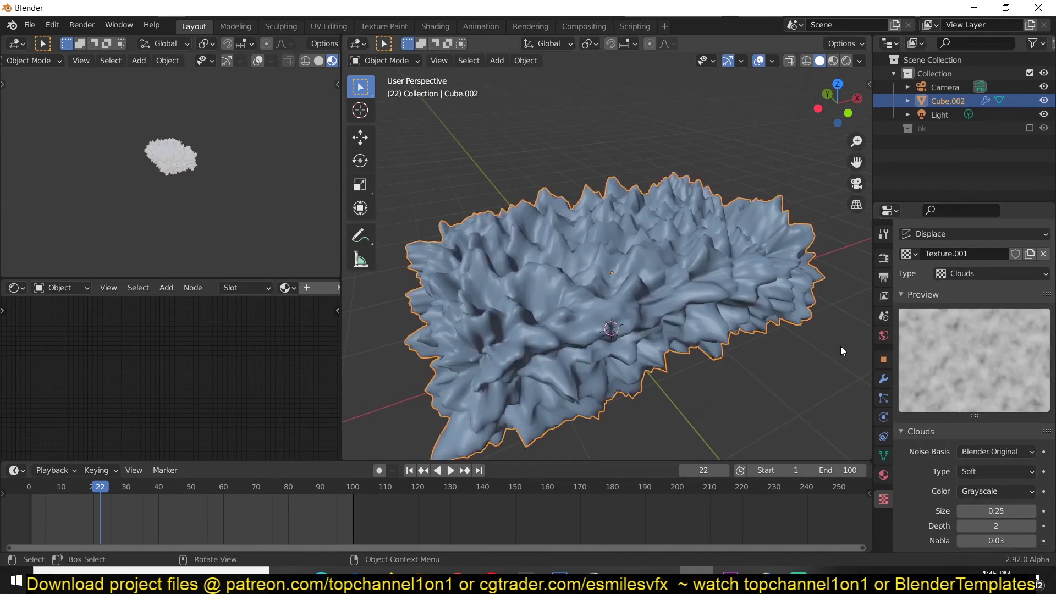
pyautogui.click(884, 379)
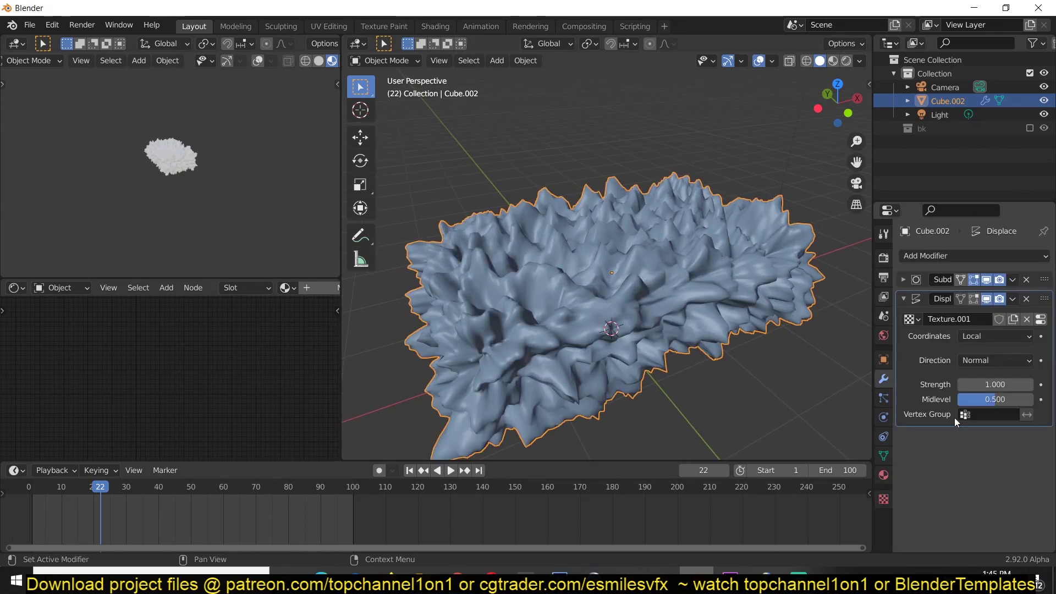
pyautogui.click(992, 388)
pyautogui.write('.07')
pyautogui.press('Return')
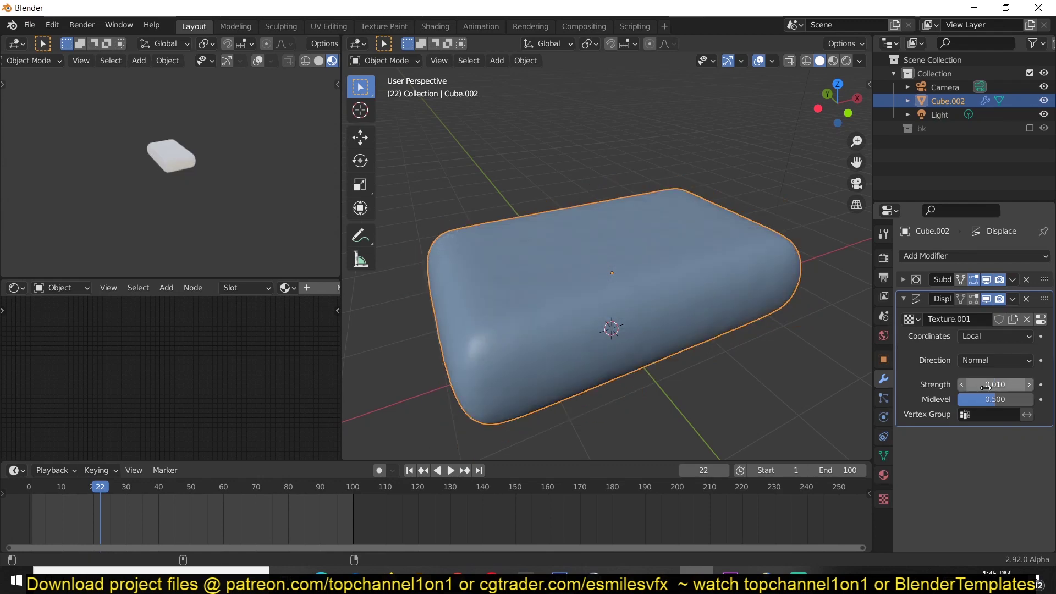
pyautogui.moveTo(992, 388); pyautogui.dragTo(997, 388)
pyautogui.moveTo(536, 320); pyautogui.dragTo(565, 293, button='middle')
pyautogui.scroll(-1, 566, 294)
pyautogui.scroll(-3, 630, 264)
pyautogui.scroll(3, 621, 301)
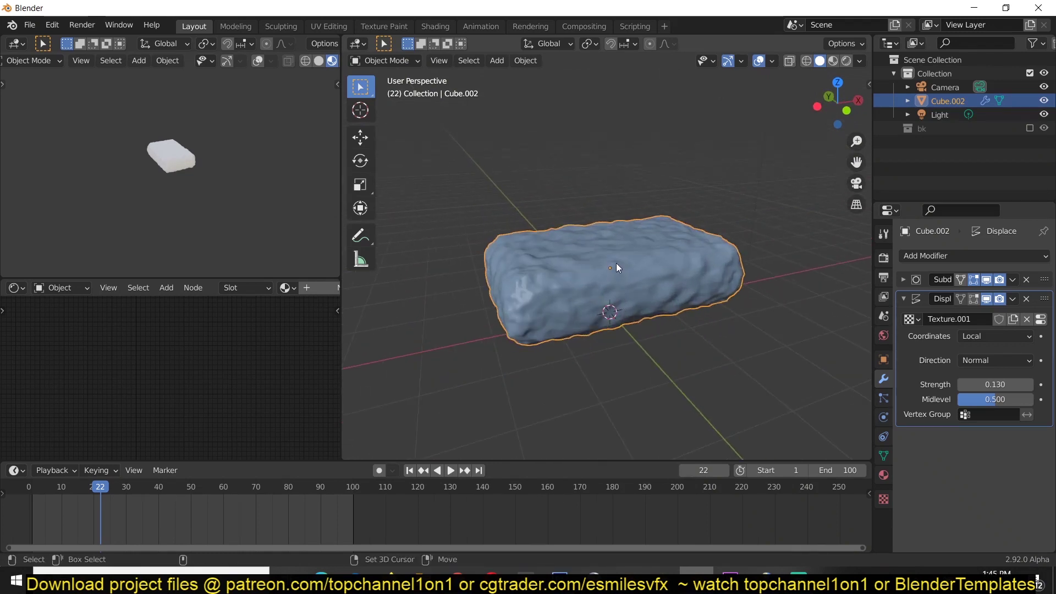
# Add a cube-shaped empty and move it up along Z to about 2.79 m, above the block
pyautogui.hotkey('shift', 'a')
pyautogui.click(697, 443)
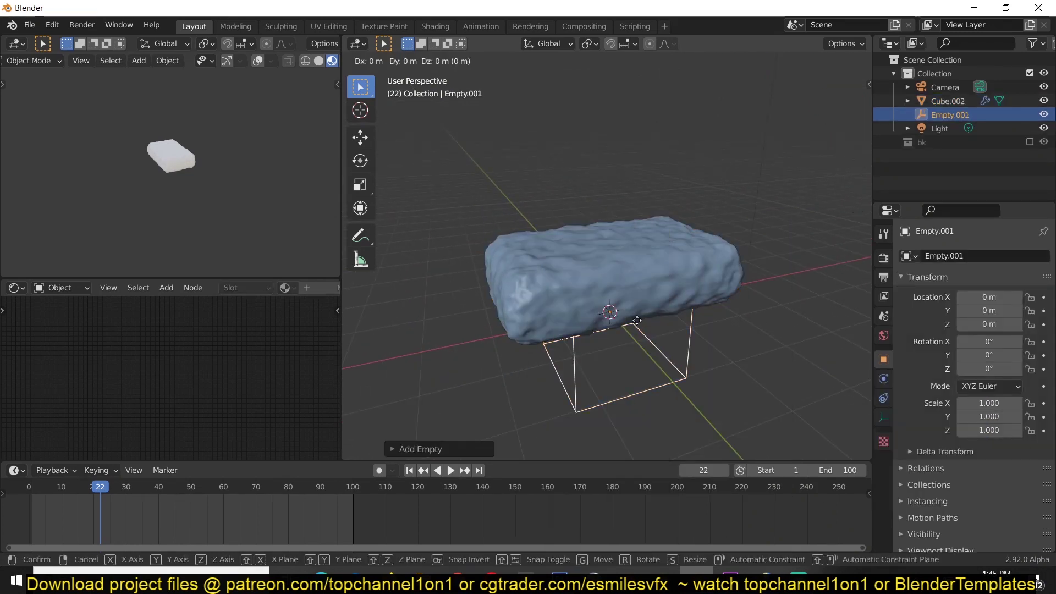
pyautogui.press('g')
pyautogui.press('z')
pyautogui.click(656, 233)
# Set the block's Displace texture coordinates to Object, using the cube-shaped empty as the reference object
pyautogui.click(666, 286)
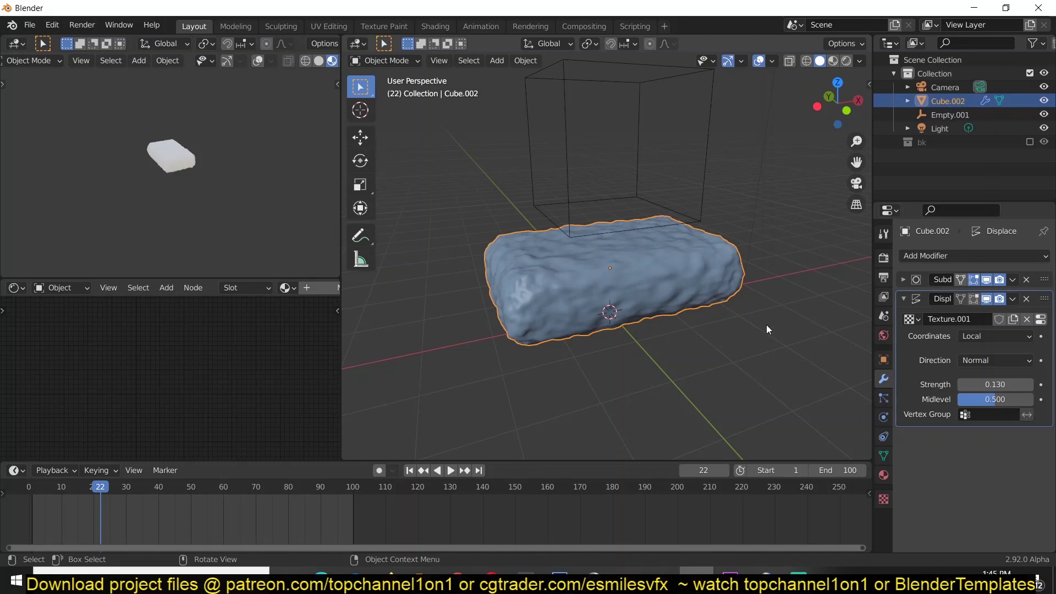
pyautogui.click(971, 336)
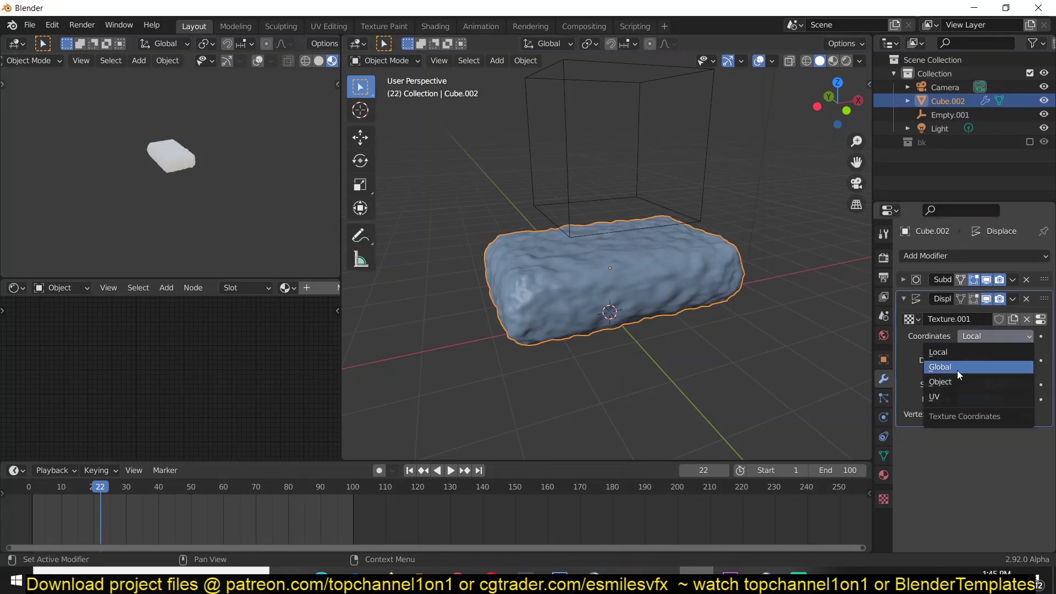
pyautogui.click(961, 381)
pyautogui.click(1027, 352)
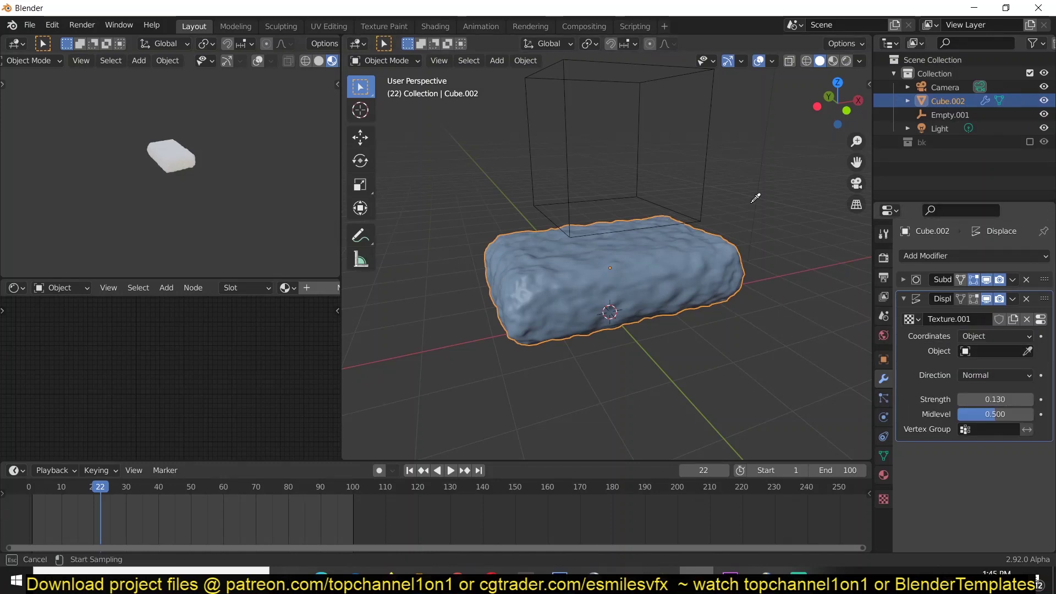
pyautogui.click(709, 146)
# Pick the cube-shaped empty as the reference object for the block's Displace texture
pyautogui.click(705, 177)
pyautogui.moveTo(702, 186); pyautogui.dragTo(733, 196, button='middle')
pyautogui.press('s')
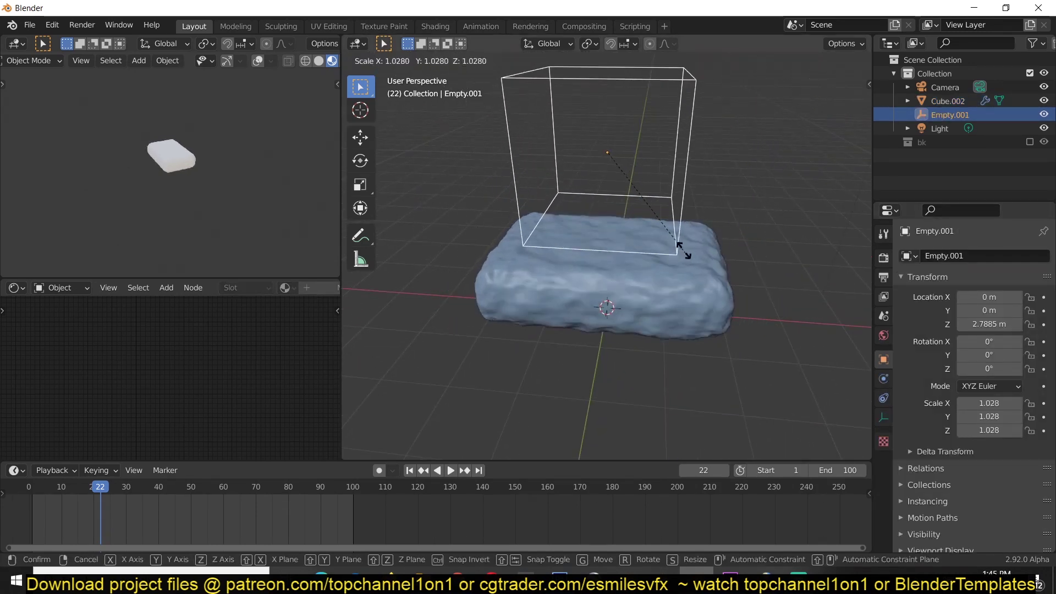
pyautogui.rightClick(713, 293)
pyautogui.press('s')
pyautogui.press('x')
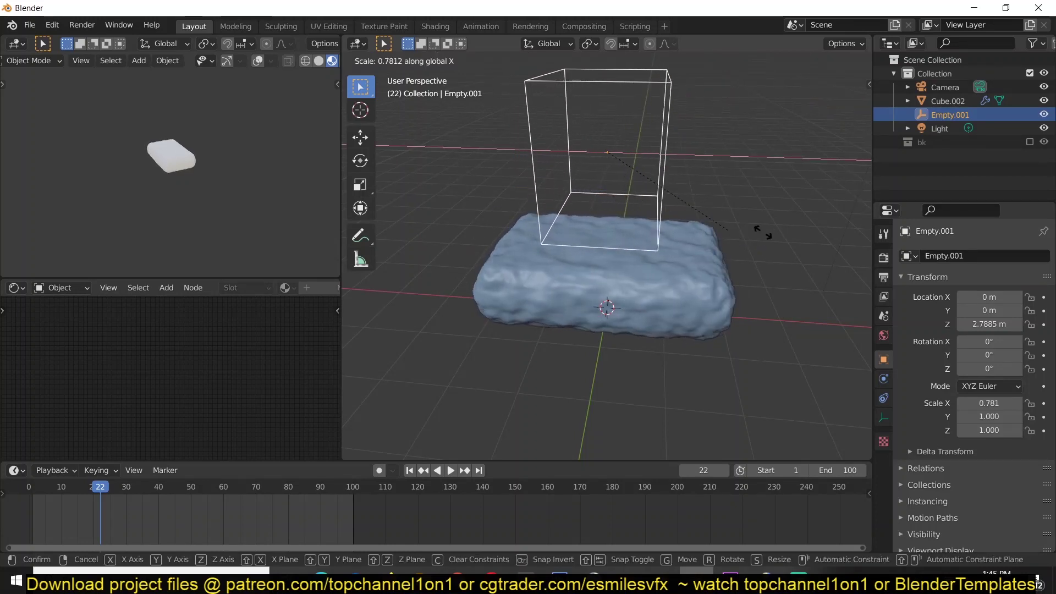
pyautogui.rightClick(732, 228)
pyautogui.press('s')
pyautogui.press('x')
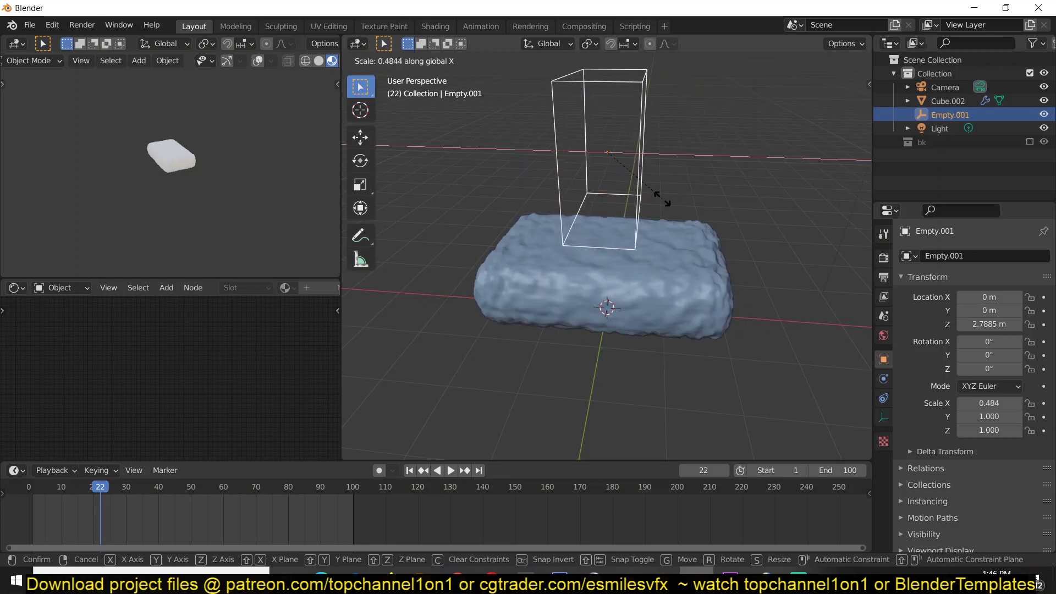
pyautogui.rightClick(654, 278)
pyautogui.click(654, 277)
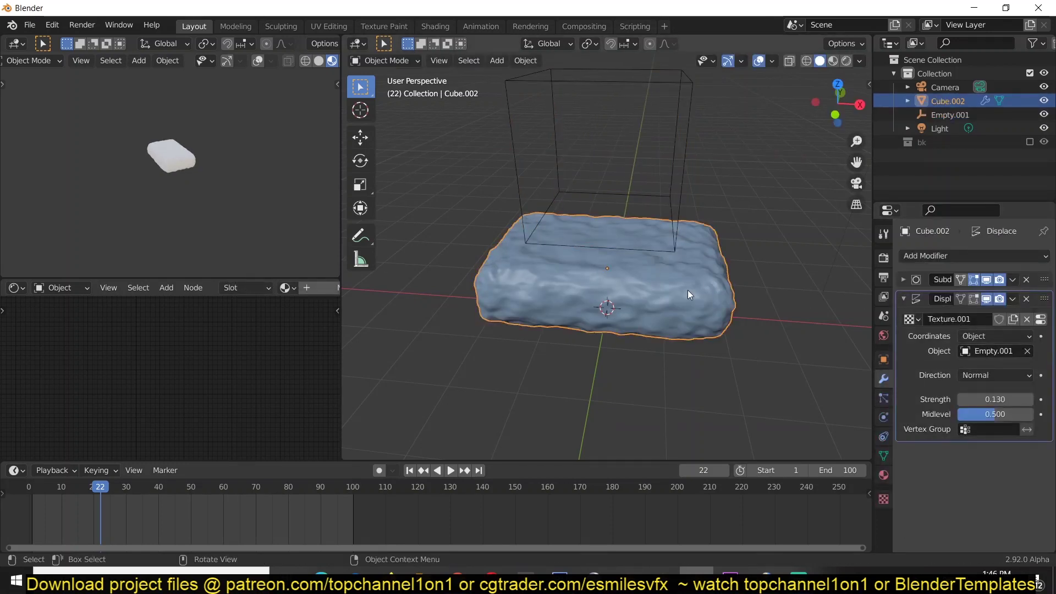
pyautogui.click(691, 174)
pyautogui.press('s')
pyautogui.press('x')
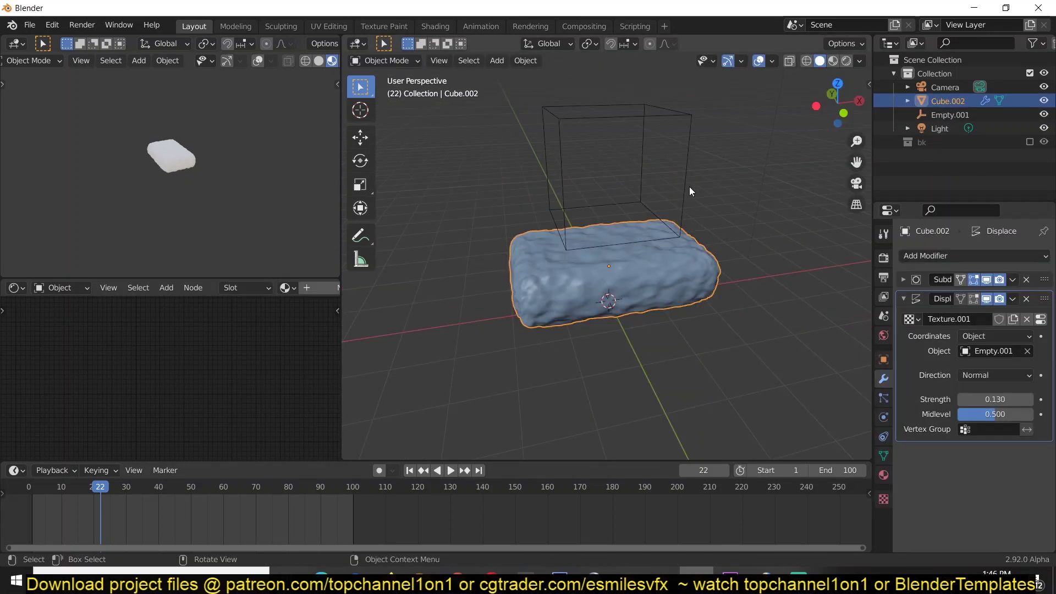
# Squash the empty along X to a scale of about 0.088 and stretch it along Y to about 5.165
pyautogui.click(689, 186)
pyautogui.press('s')
pyautogui.press('x')
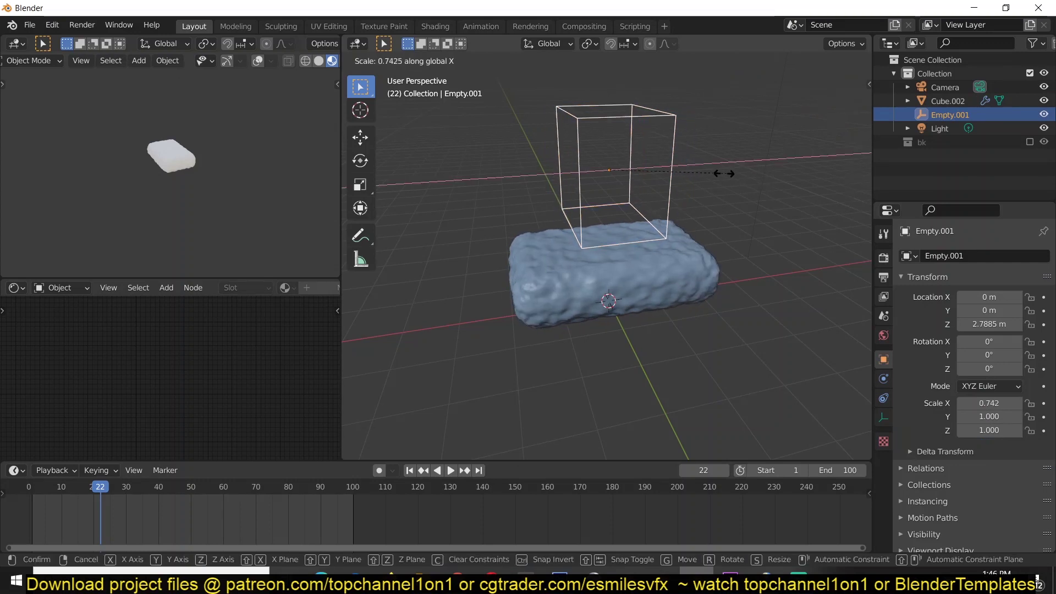
pyautogui.click(641, 180)
pyautogui.press('s')
pyautogui.press('y')
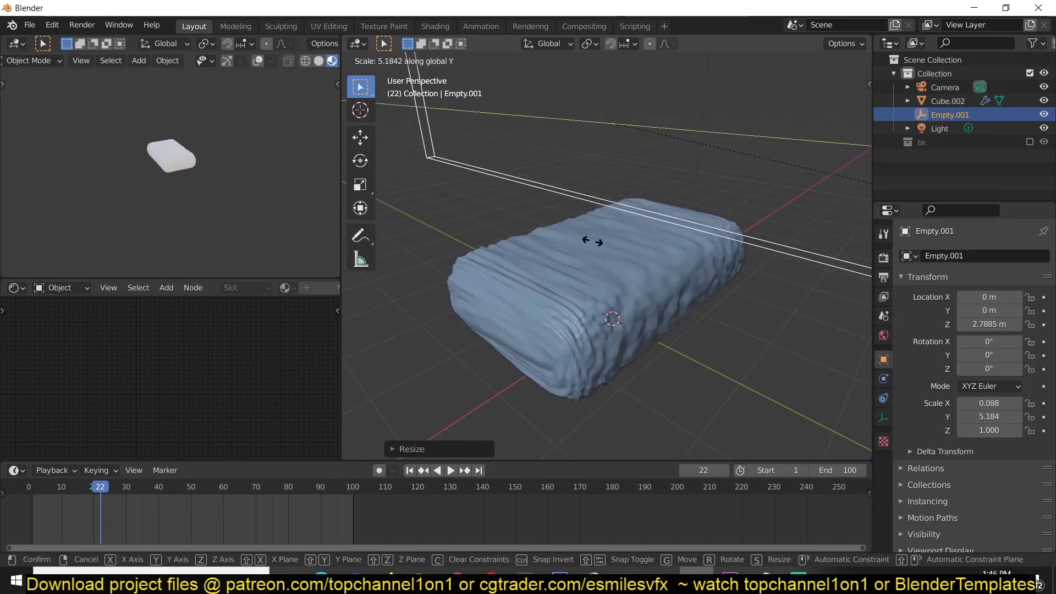
pyautogui.click(602, 243)
# Stretch the empty along Z to a scale of about 9.205
pyautogui.moveTo(601, 242); pyautogui.dragTo(578, 228, button='middle')
pyautogui.press('s')
pyautogui.press('z')
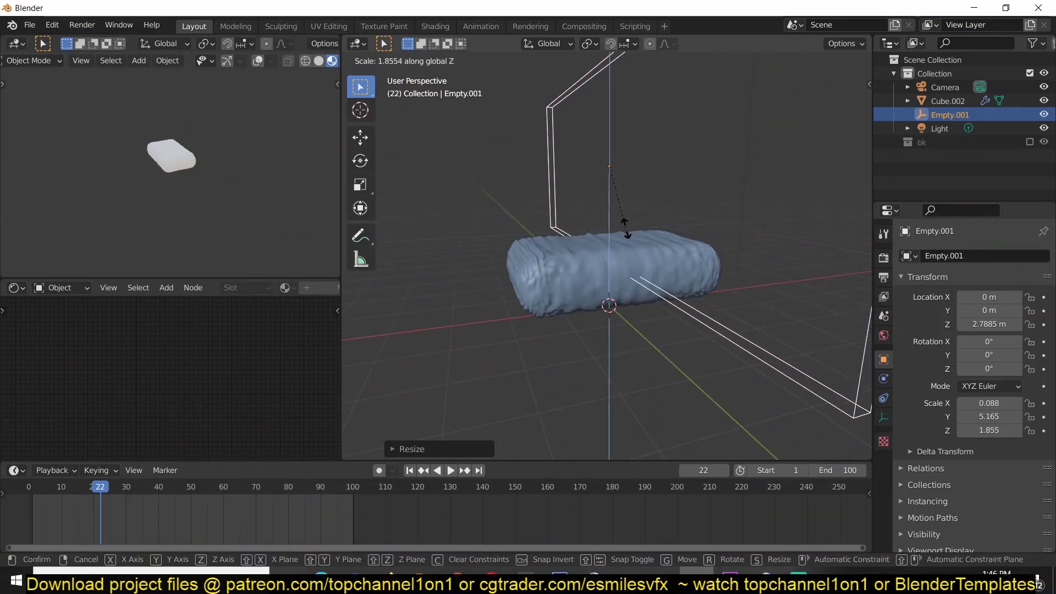
pyautogui.click(659, 74)
pyautogui.moveTo(618, 79); pyautogui.dragTo(627, 295, button='middle')
pyautogui.scroll(-5, 701, 316)
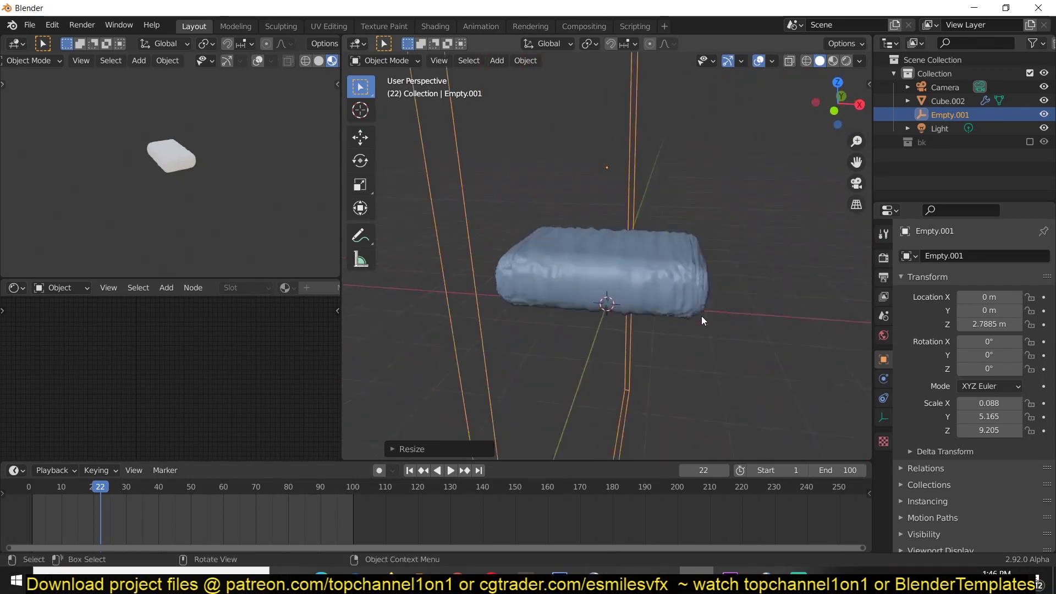
pyautogui.scroll(5, 771, 205)
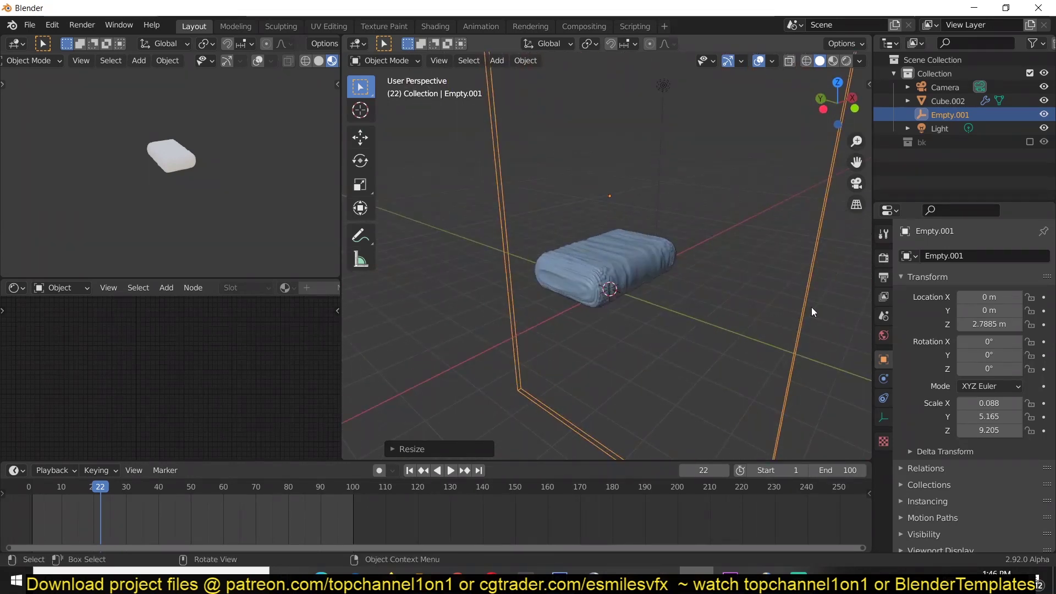
pyautogui.moveTo(811, 307); pyautogui.dragTo(723, 236, button='middle')
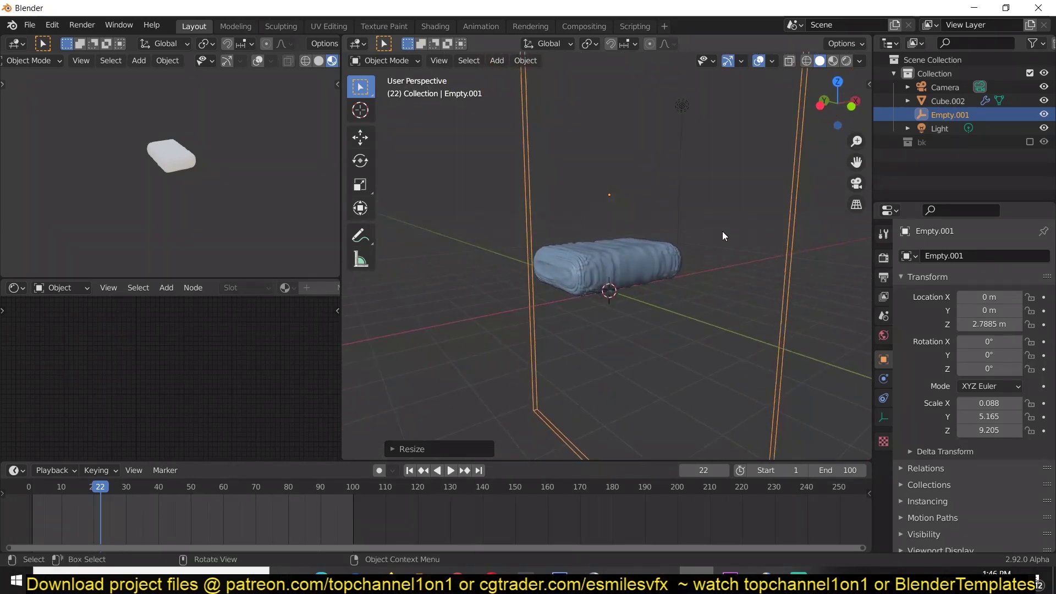
# Reduce the empty's display size to 0.08 m
pyautogui.click(883, 417)
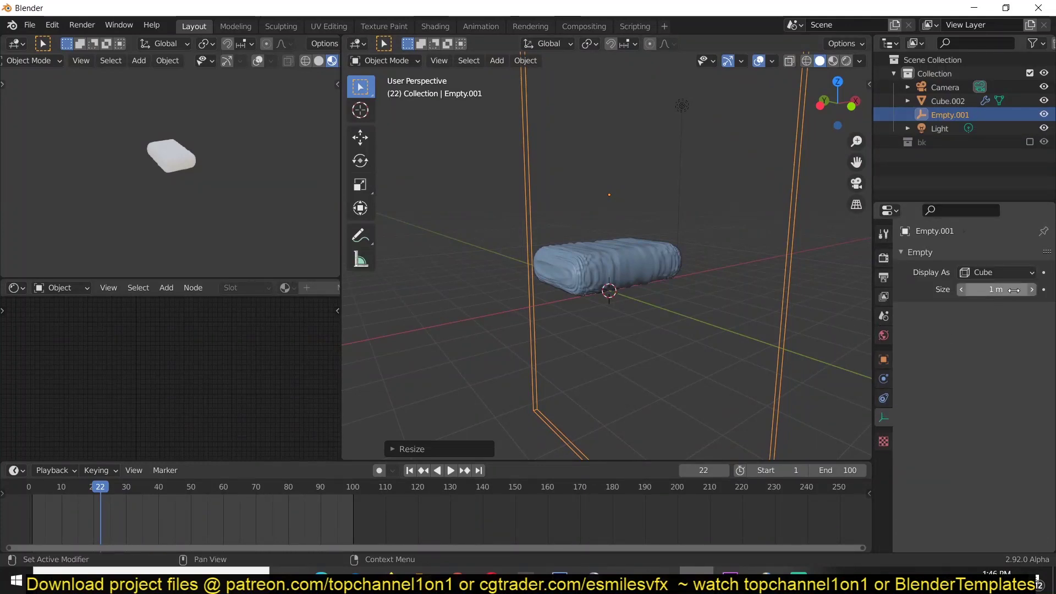
pyautogui.moveTo(1014, 290); pyautogui.dragTo(1013, 290)
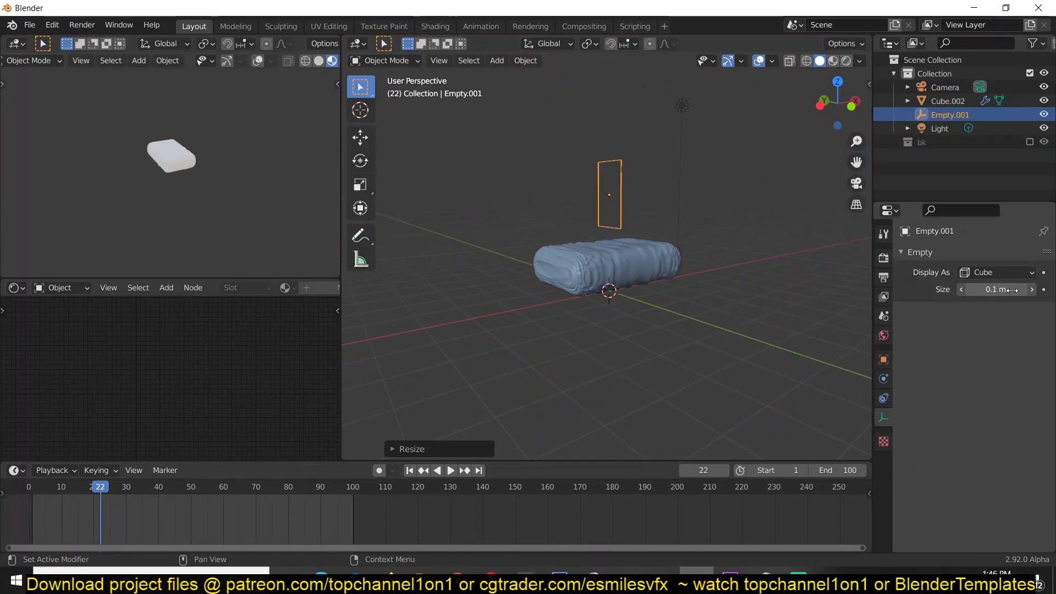
pyautogui.scroll(6, 629, 223)
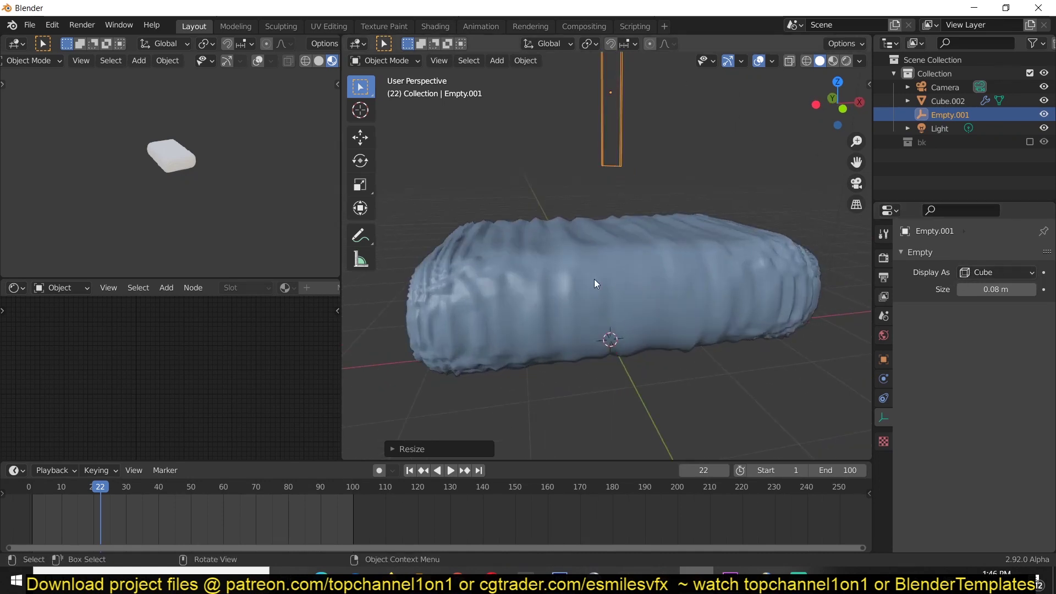
# Widen the empty along X to a scale of about 0.466 to loosen the wrinkles
pyautogui.moveTo(655, 297); pyautogui.dragTo(609, 368, button='middle')
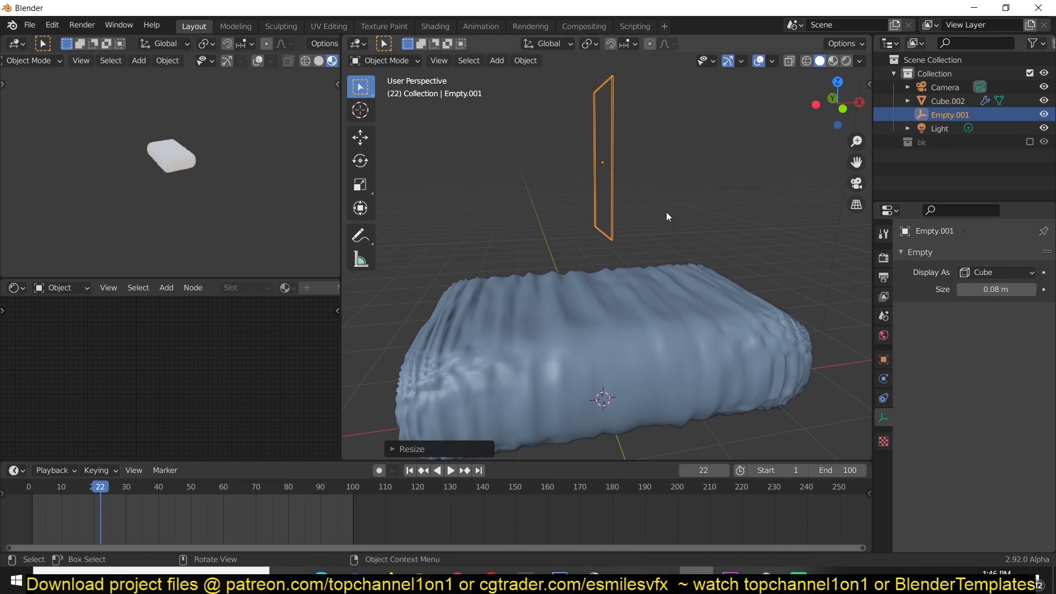
pyautogui.press('s')
pyautogui.press('x')
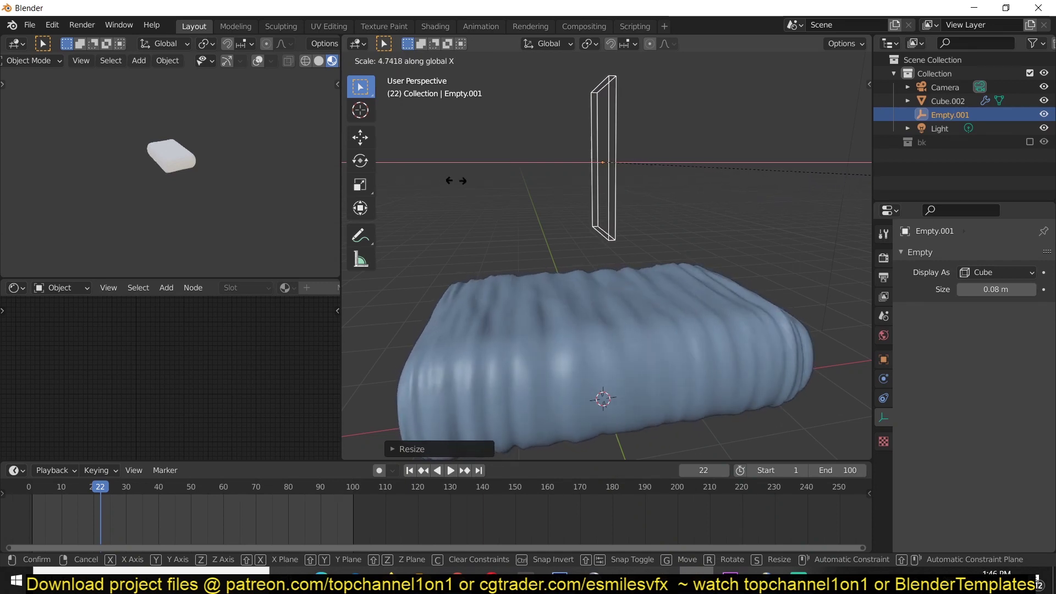
pyautogui.click(473, 182)
# Set the size of the block's Clouds displacement texture to 0.24
pyautogui.click(680, 358)
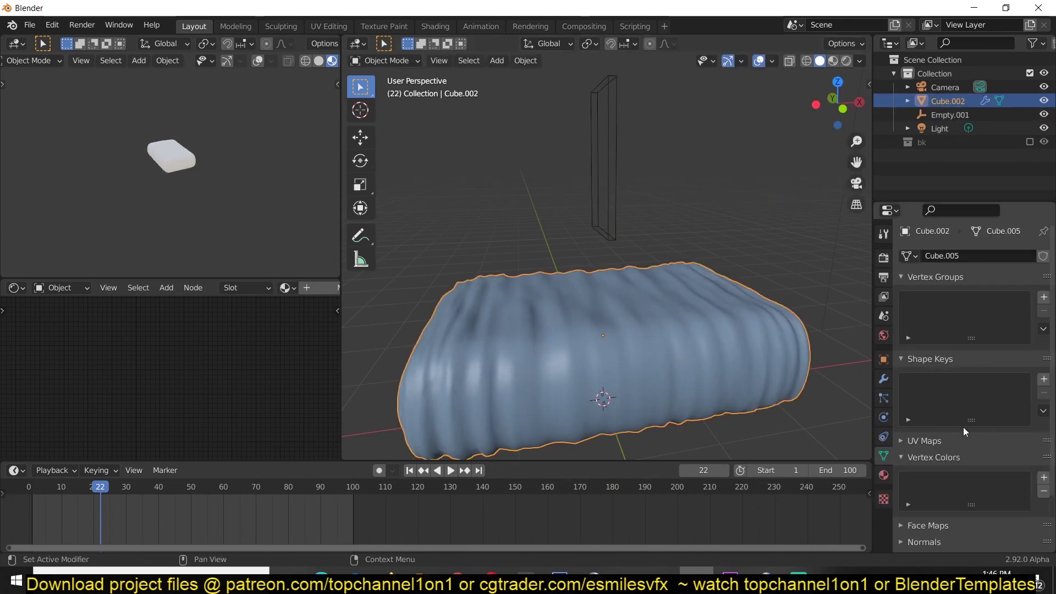
pyautogui.click(884, 379)
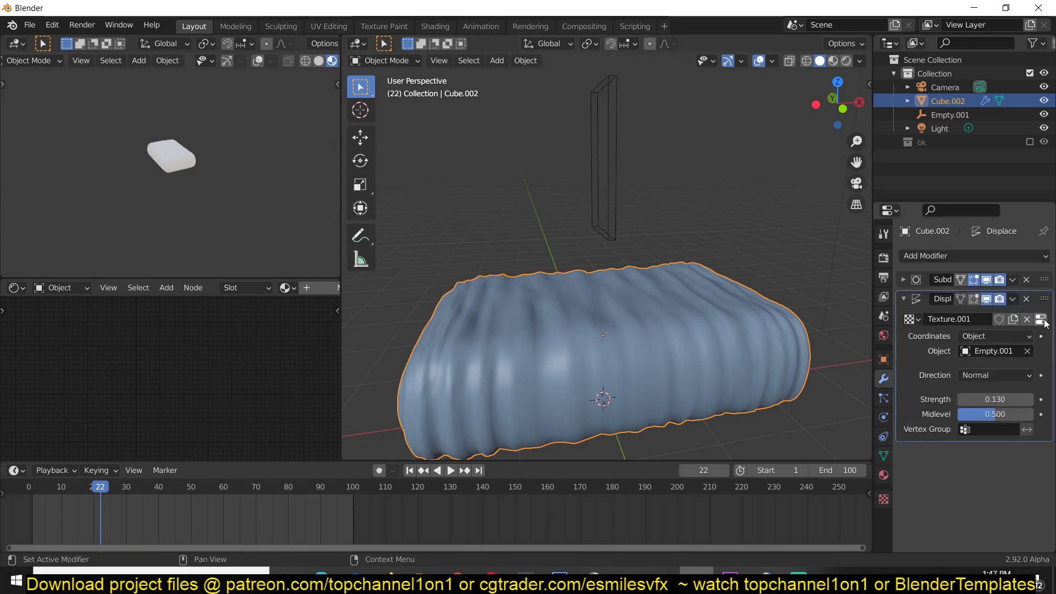
pyautogui.click(1041, 319)
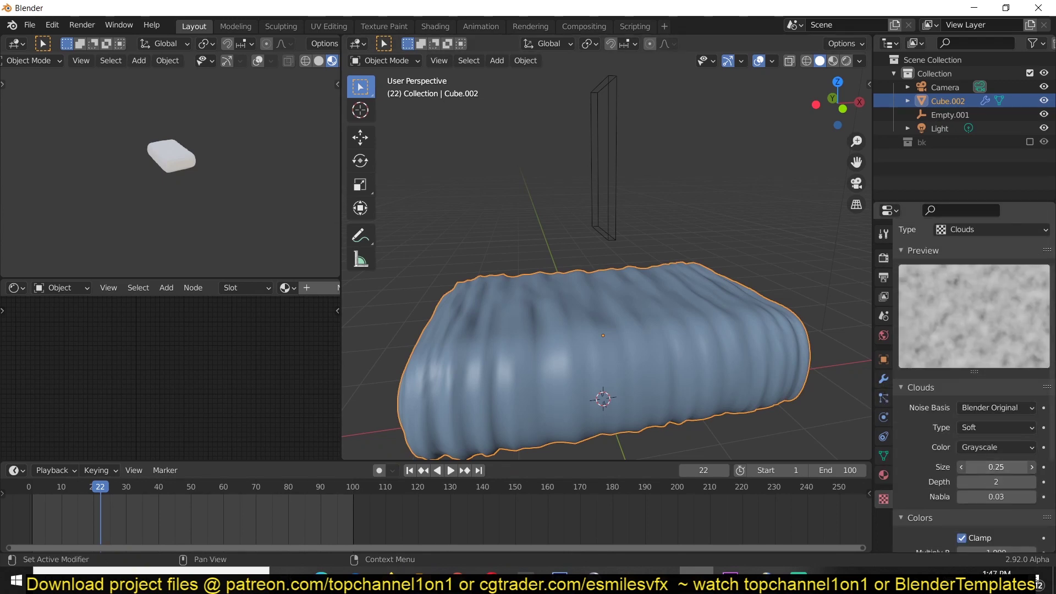
pyautogui.moveTo(996, 467); pyautogui.dragTo(986, 468)
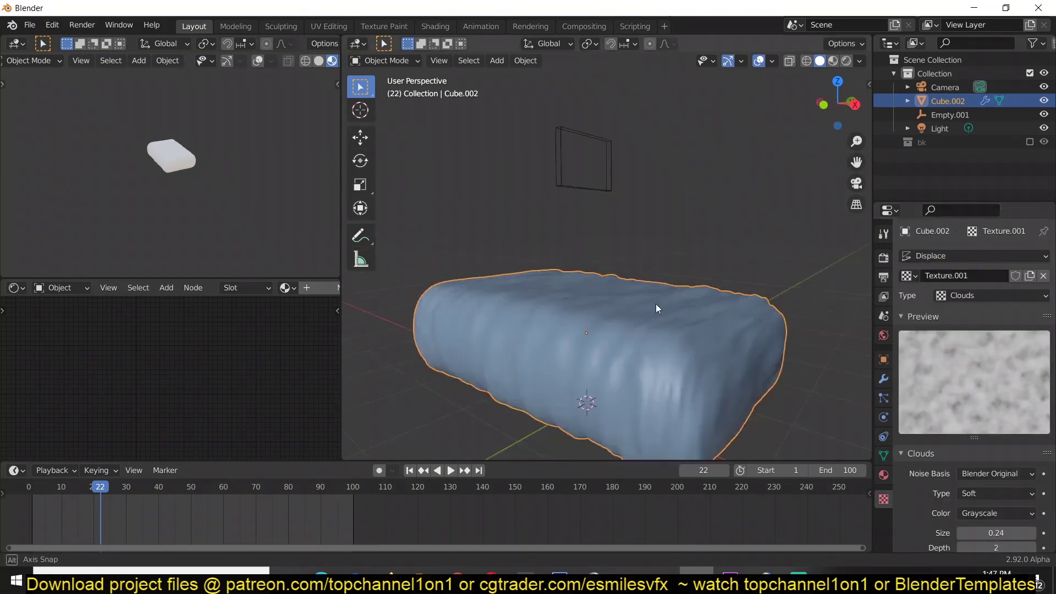
pyautogui.moveTo(656, 303); pyautogui.dragTo(809, 385, button='middle')
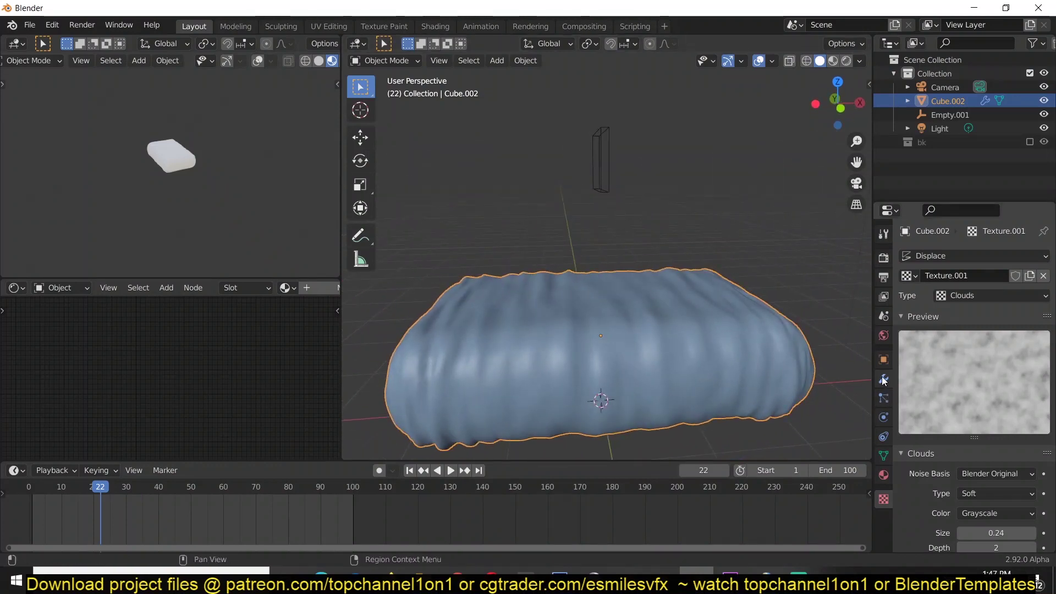
# Raise the Clouds texture's contrast to 1.170
pyautogui.scroll(-8, 903, 427)
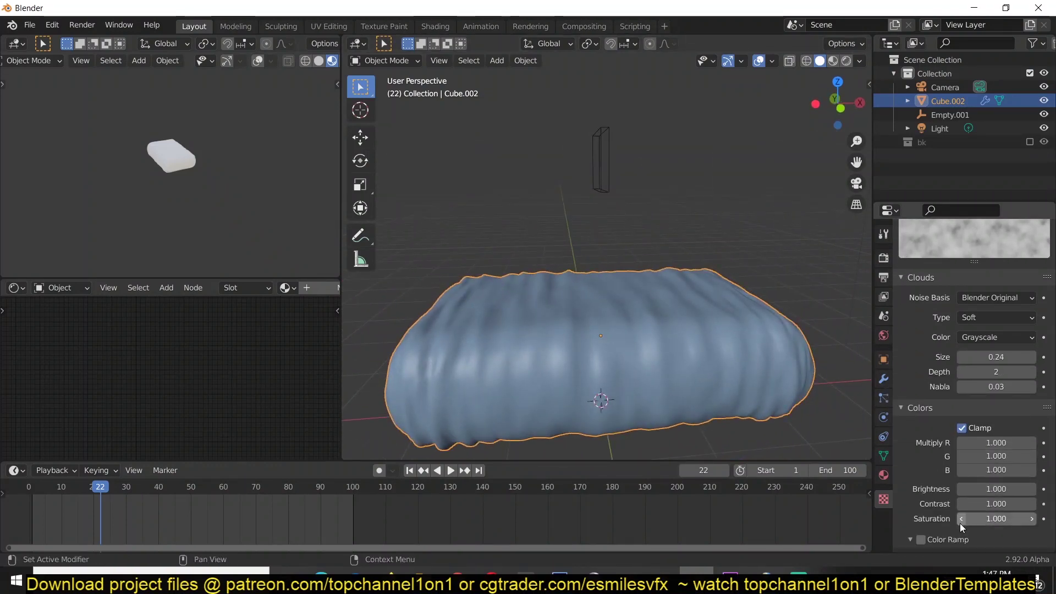
pyautogui.scroll(-1, 962, 527)
pyautogui.moveTo(1003, 467)
pyautogui.mouseDown()
pyautogui.moveTo(1028, 467)
pyautogui.moveTo(952, 482)
pyautogui.moveTo(1029, 482)
pyautogui.moveTo(949, 481)
pyautogui.moveTo(1010, 481)
pyautogui.mouseUp()
pyautogui.hotkey('ctrl', 'z')
# Enable the Clouds texture's Color Ramp, shift the black stop slightly inward and bring the white stop close to it
pyautogui.click(921, 518)
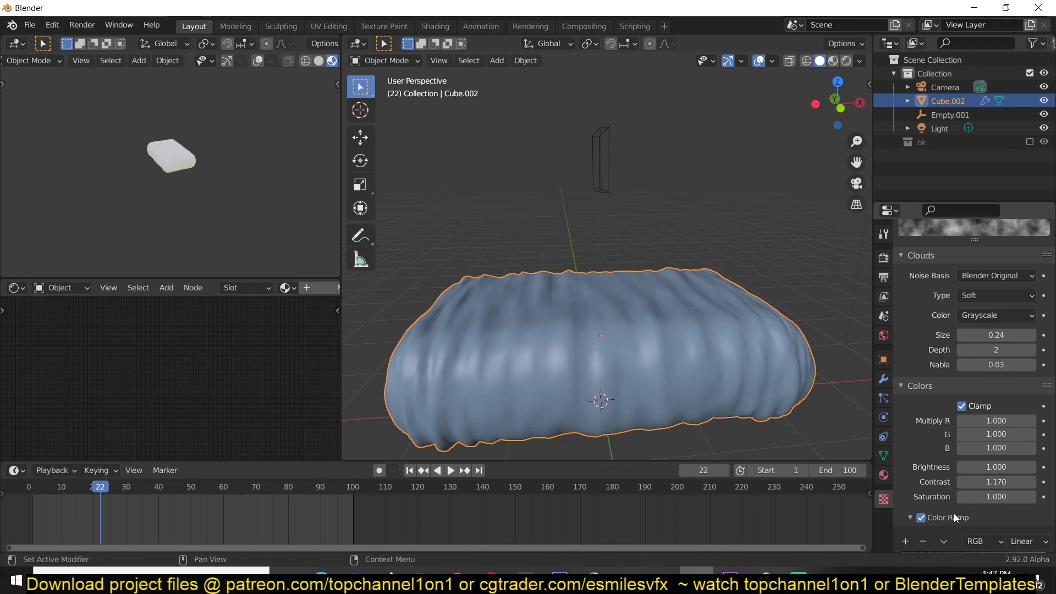
pyautogui.scroll(-3, 966, 461)
pyautogui.moveTo(903, 504)
pyautogui.mouseDown()
pyautogui.moveTo(953, 501)
pyautogui.moveTo(914, 506)
pyautogui.mouseUp()
pyautogui.moveTo(1040, 506); pyautogui.dragTo(920, 506)
pyautogui.moveTo(654, 205); pyautogui.dragTo(681, 202, button='middle')
# Raise the block's Subdivision viewport level to 4
pyautogui.click(632, 175)
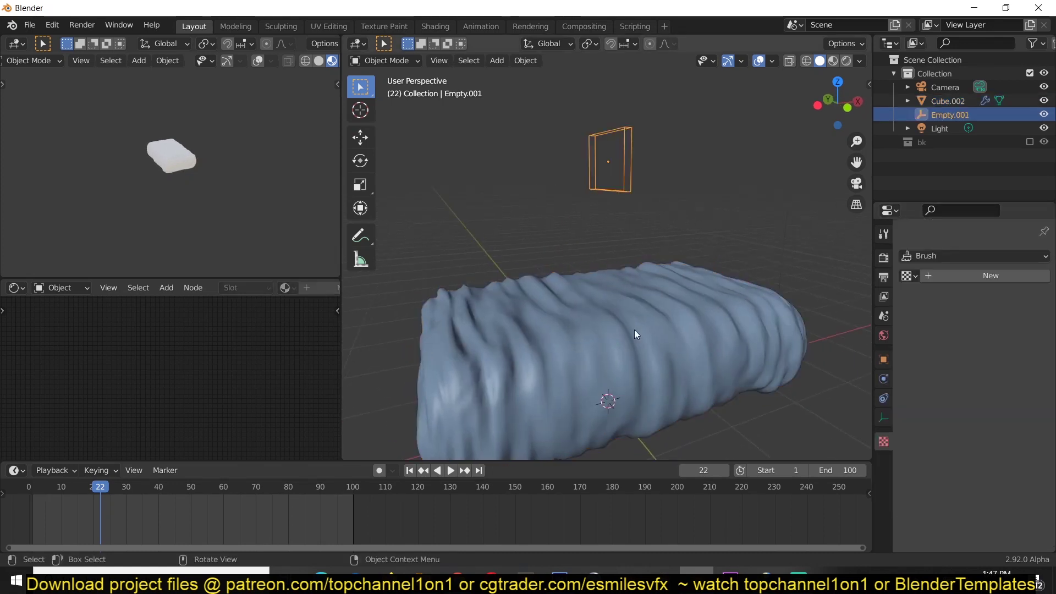
pyautogui.click(635, 330)
pyautogui.click(885, 374)
pyautogui.click(903, 280)
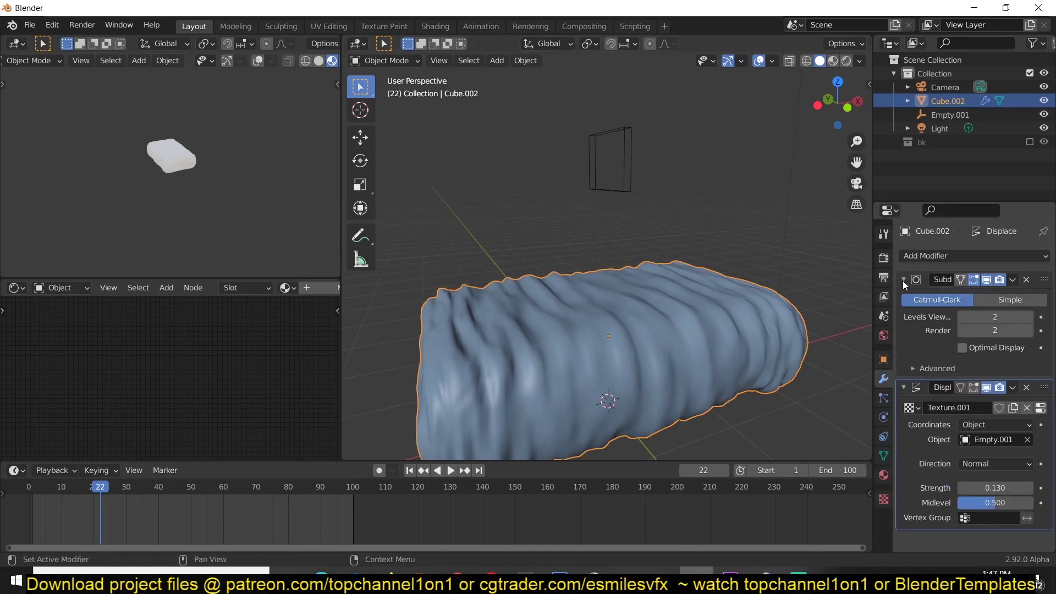
pyautogui.click(1030, 317)
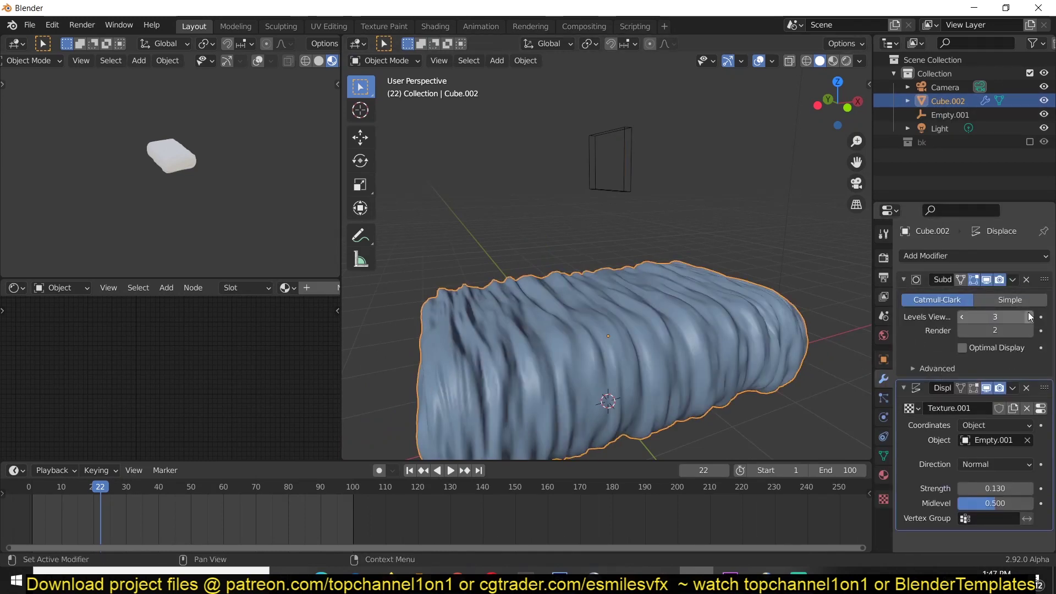
pyautogui.moveTo(842, 339); pyautogui.dragTo(607, 163, button='middle')
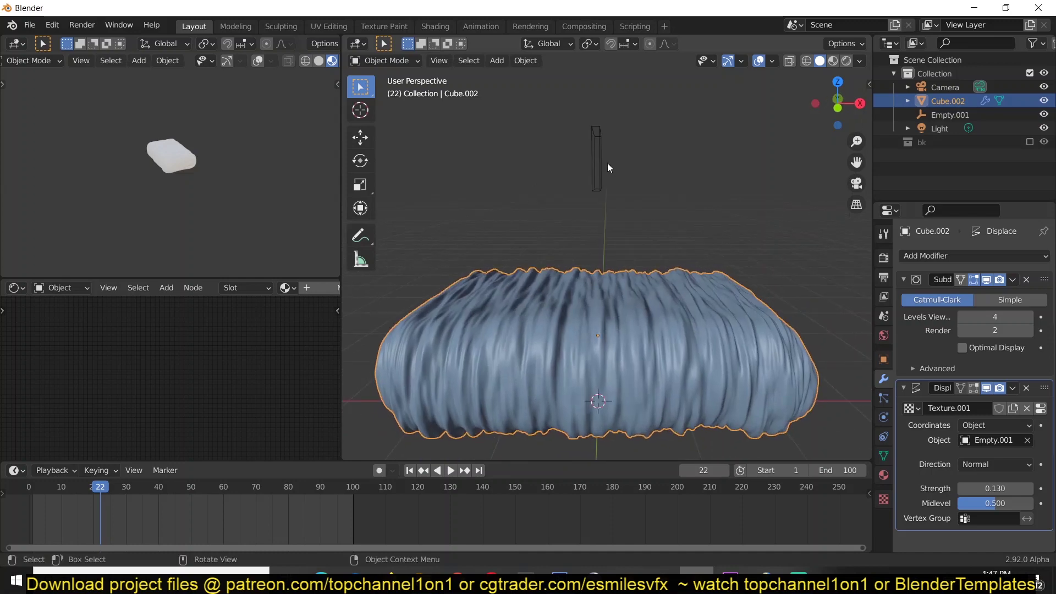
pyautogui.click(608, 163)
pyautogui.press('s')
pyautogui.press('x')
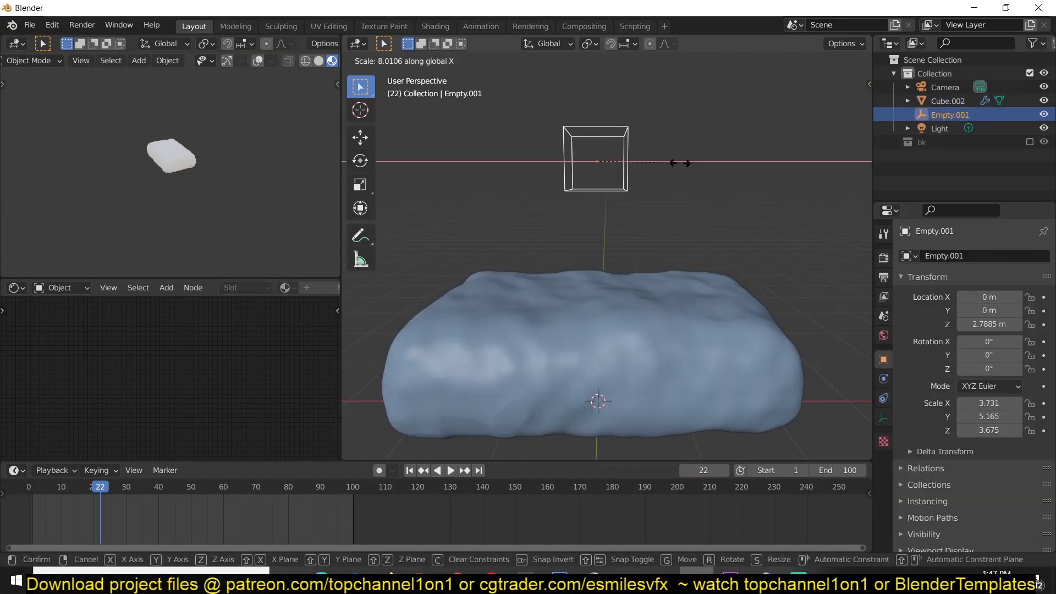
pyautogui.rightClick(652, 175)
# Scale the empty up uniformly on all axes to make the block's wrinkles larger
pyautogui.moveTo(652, 175); pyautogui.dragTo(690, 209, button='middle')
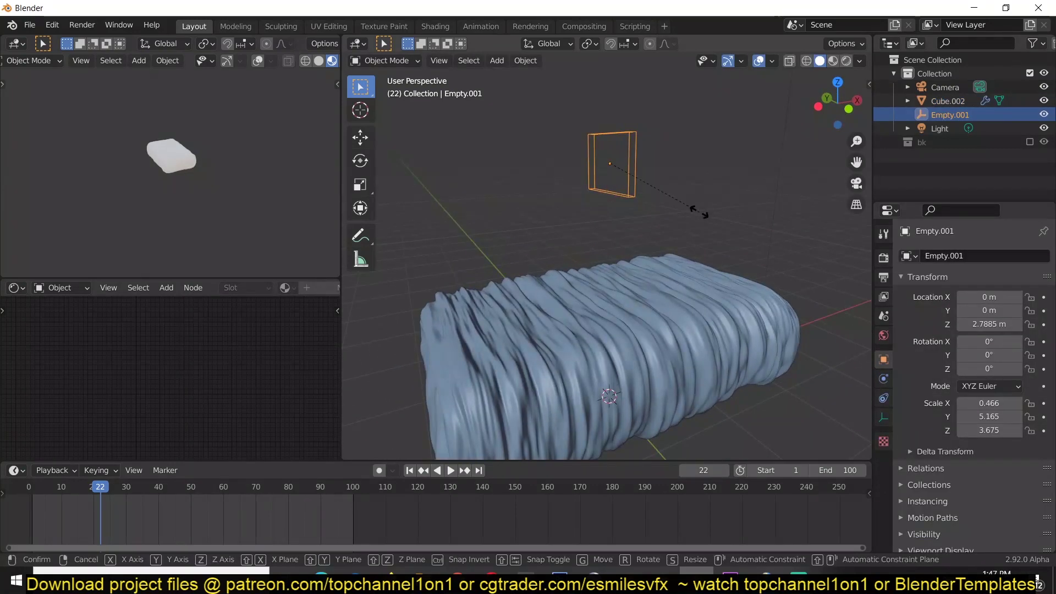
pyautogui.press('s')
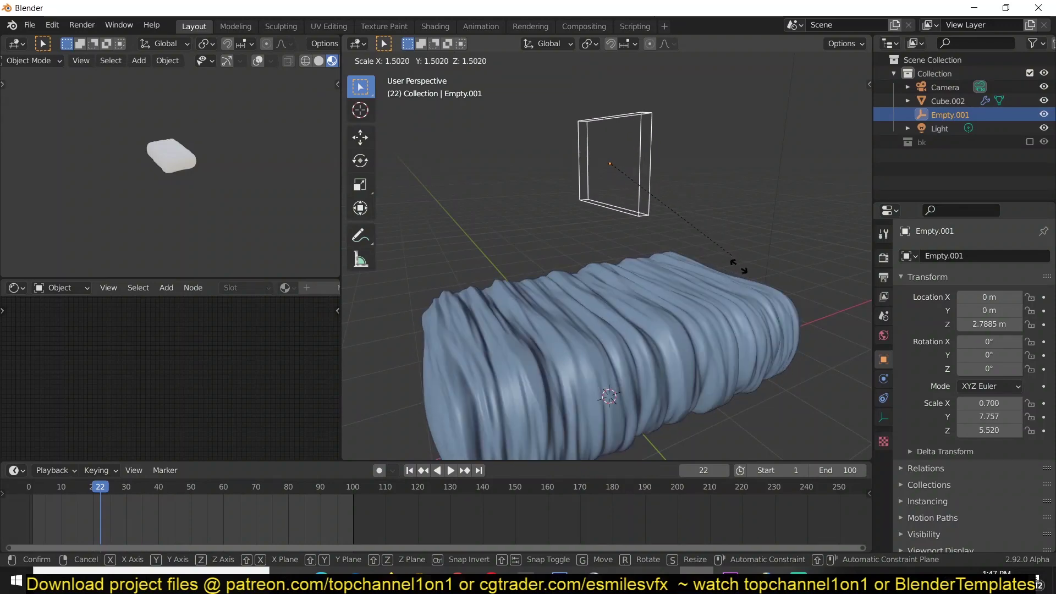
pyautogui.click(717, 349)
# Select the block and examine its wrinkles from several angles
pyautogui.click(718, 350)
pyautogui.moveTo(666, 353); pyautogui.dragTo(814, 304, button='middle')
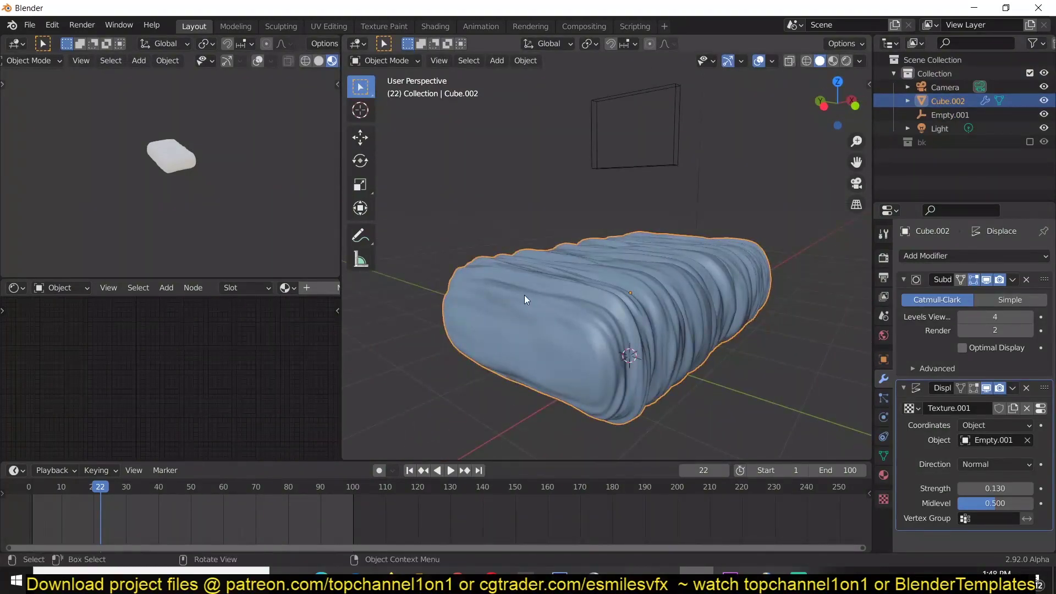
pyautogui.moveTo(525, 299); pyautogui.dragTo(710, 259, button='middle')
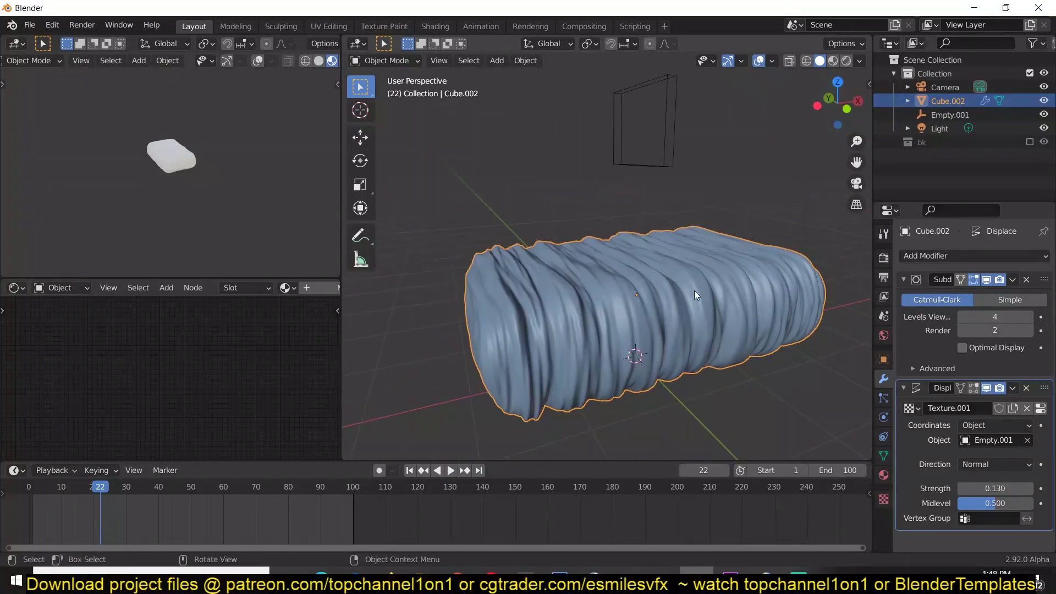
pyautogui.moveTo(695, 295); pyautogui.dragTo(536, 315, button='middle')
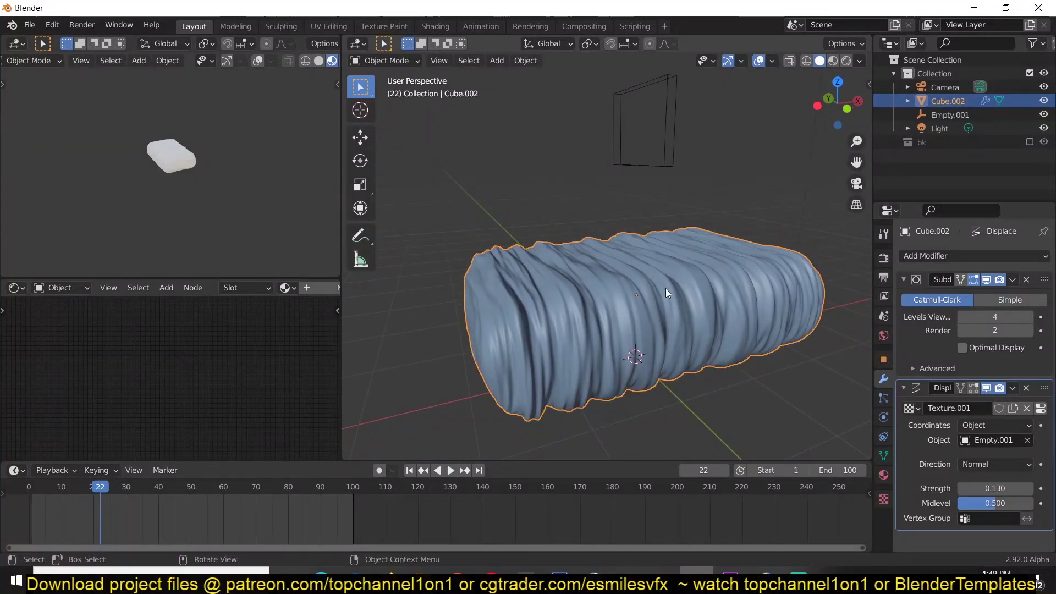
pyautogui.moveTo(666, 288); pyautogui.dragTo(707, 304, button='middle')
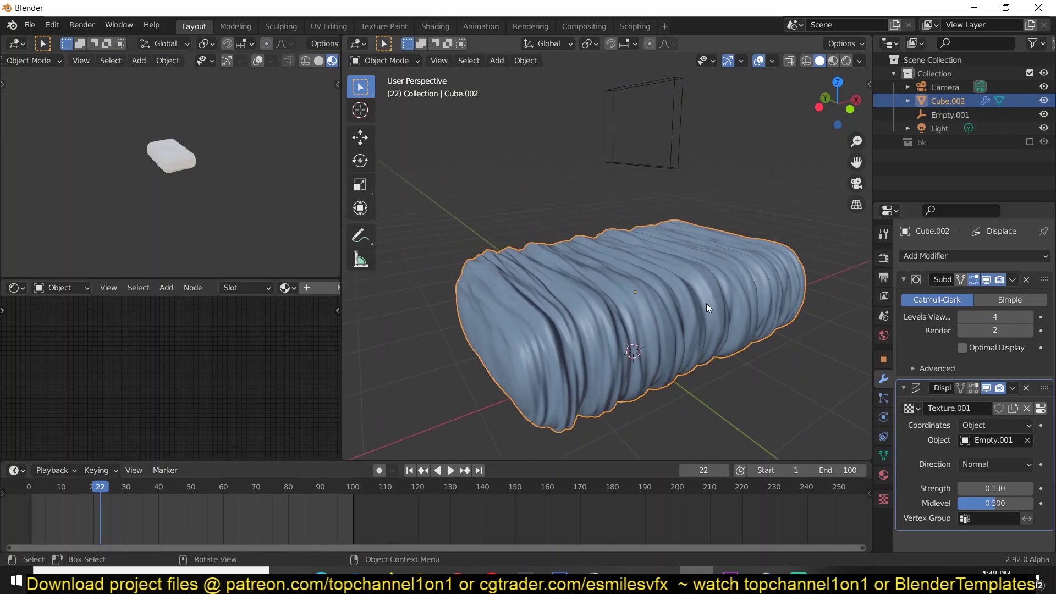
pyautogui.click(904, 280)
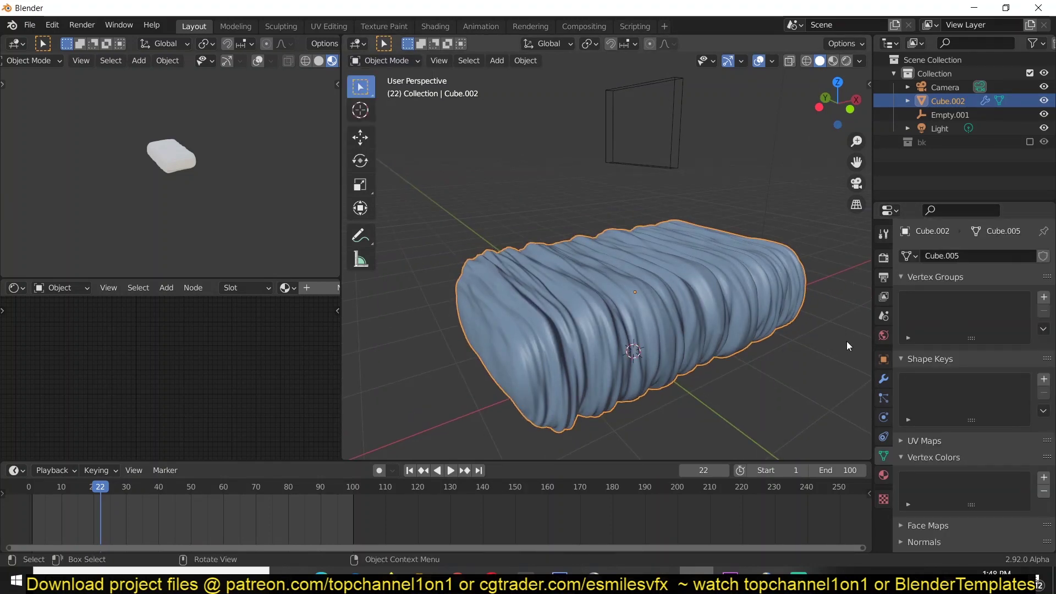
# Add a vertex group to the block and assign it as the Displace modifier's vertex group
pyautogui.click(884, 379)
pyautogui.click(903, 299)
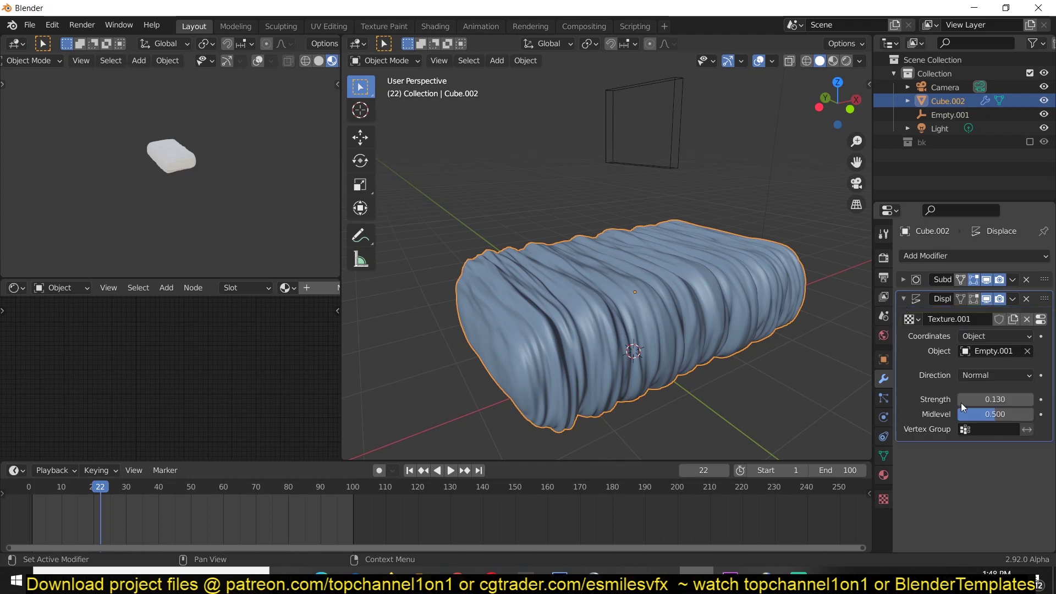
pyautogui.moveTo(606, 322); pyautogui.dragTo(647, 333, button='middle')
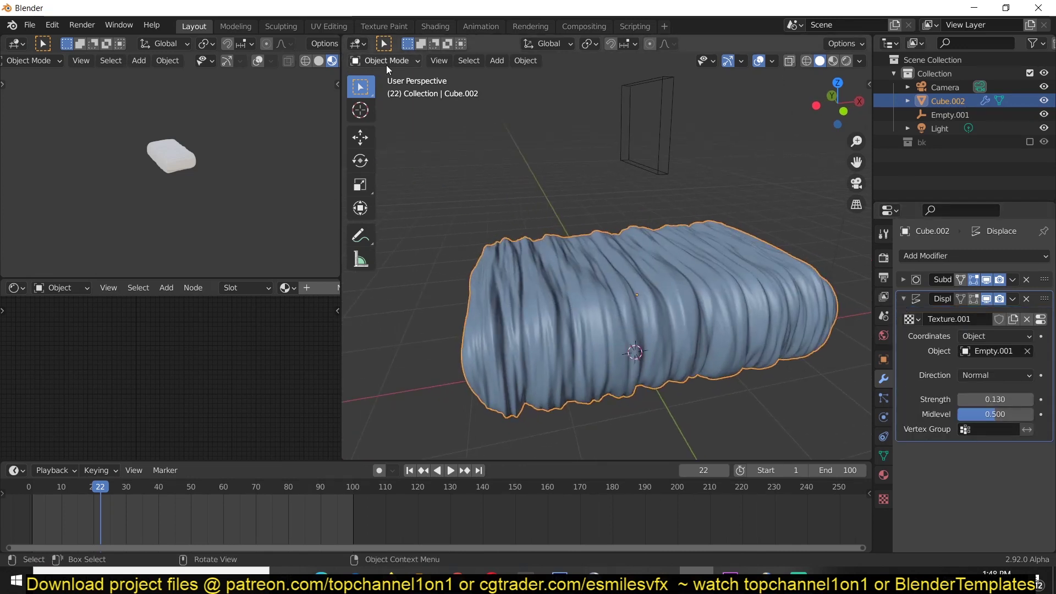
pyautogui.click(884, 456)
pyautogui.click(1044, 300)
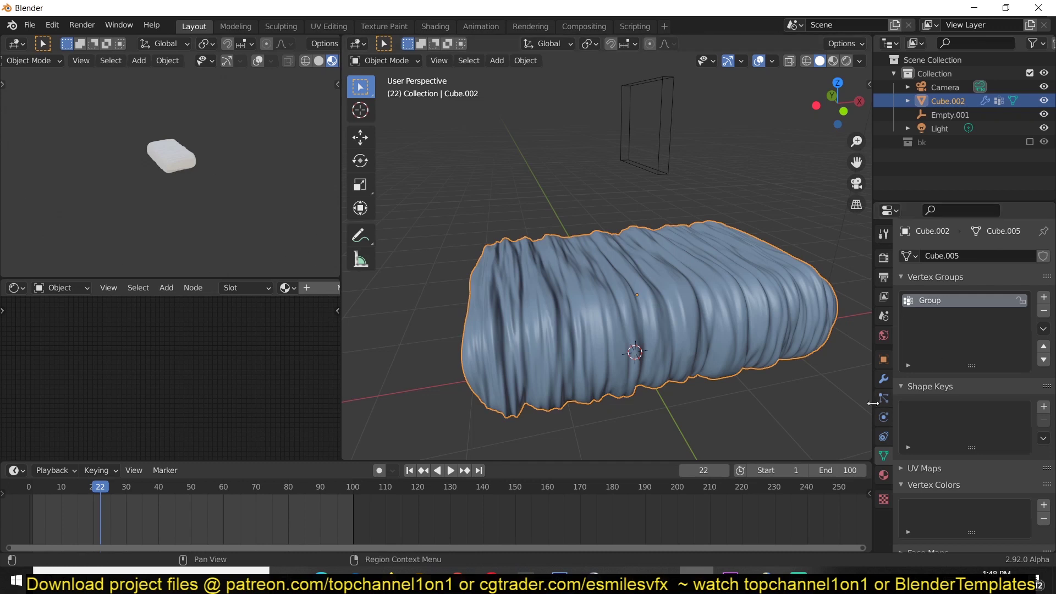
pyautogui.click(883, 380)
pyautogui.click(988, 430)
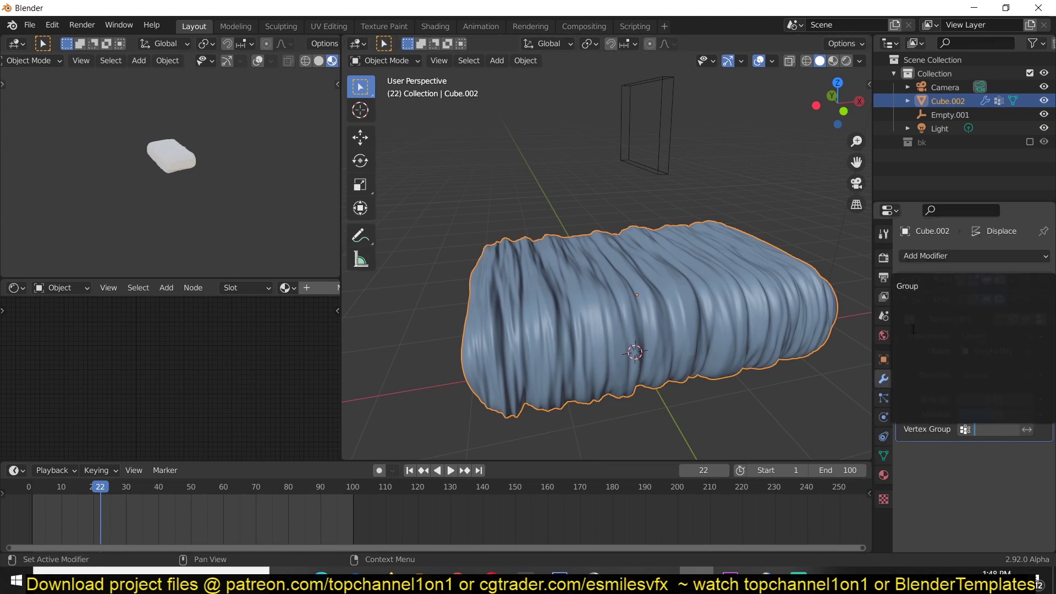
pyautogui.click(908, 286)
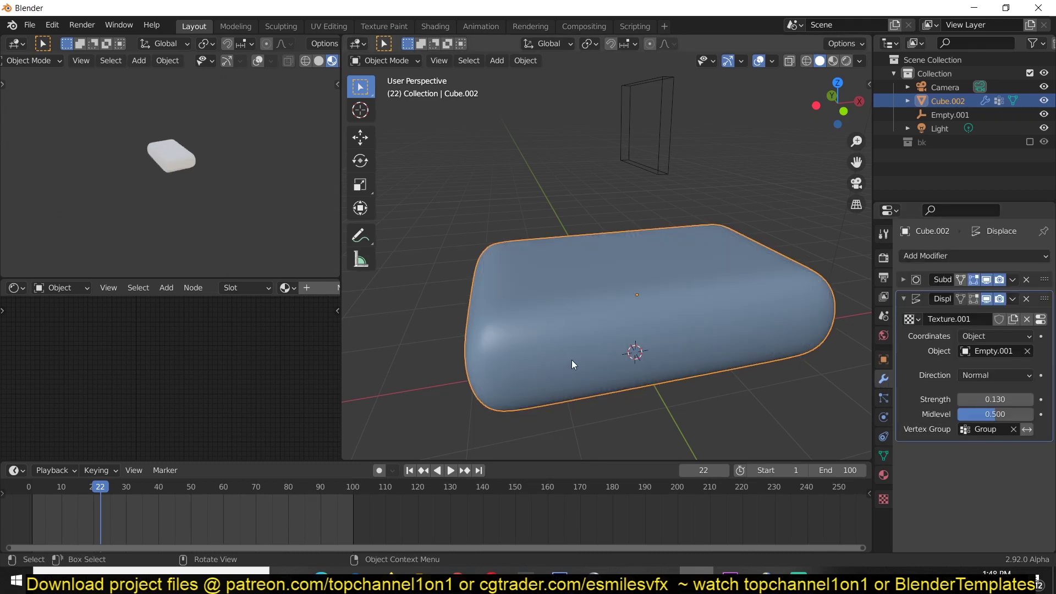
# Weight-paint a band with weight 1.000 along the upper edge of the block's long side
pyautogui.scroll(1, 572, 360)
pyautogui.click(399, 61)
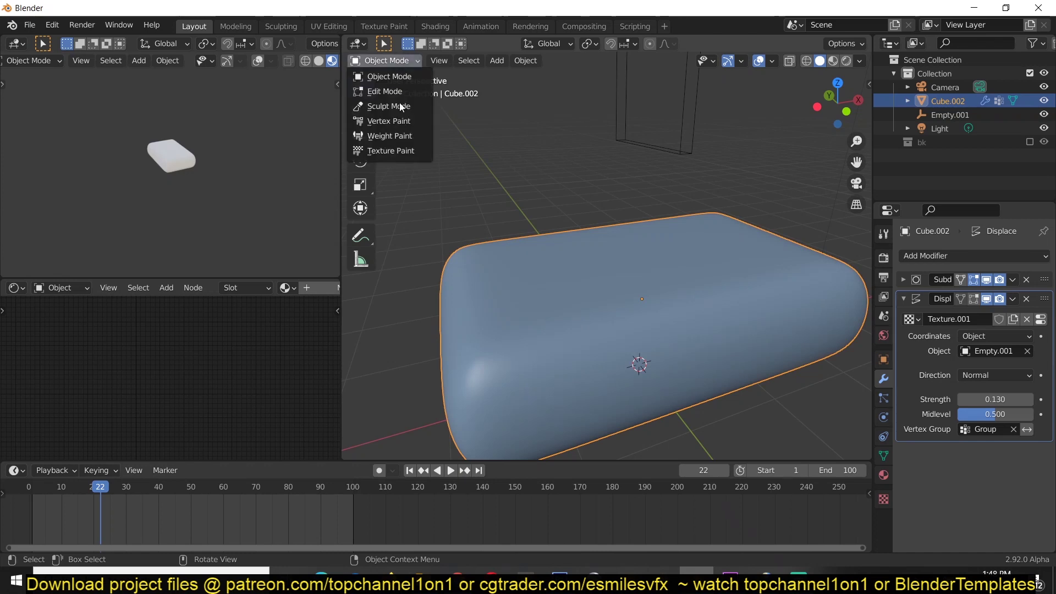
pyautogui.click(392, 140)
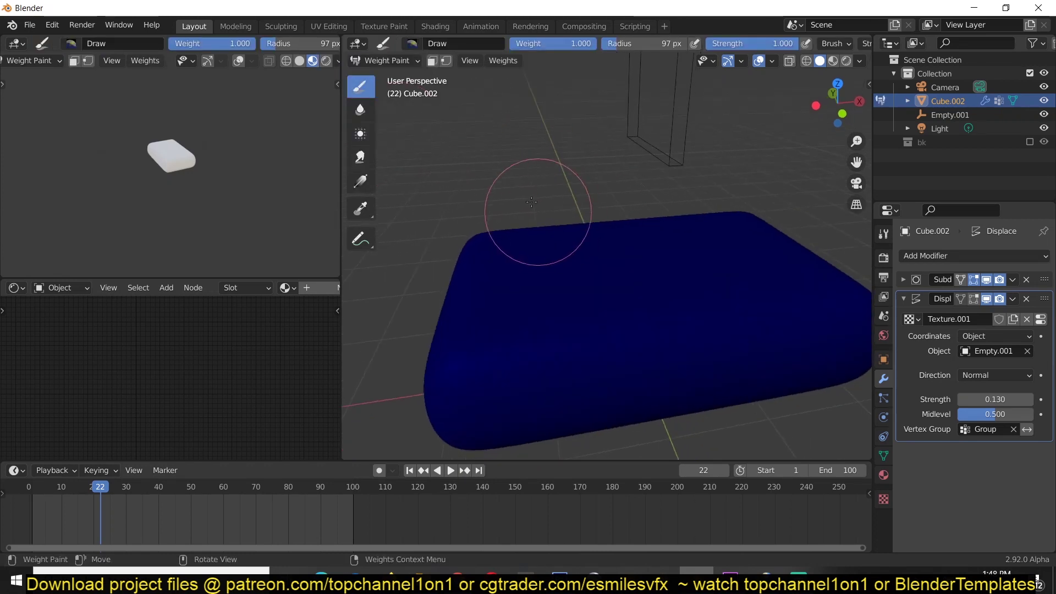
pyautogui.moveTo(502, 229)
pyautogui.mouseDown(button='middle')
pyautogui.moveTo(597, 272)
pyautogui.moveTo(569, 248)
pyautogui.moveTo(439, 343)
pyautogui.mouseUp(button='middle')
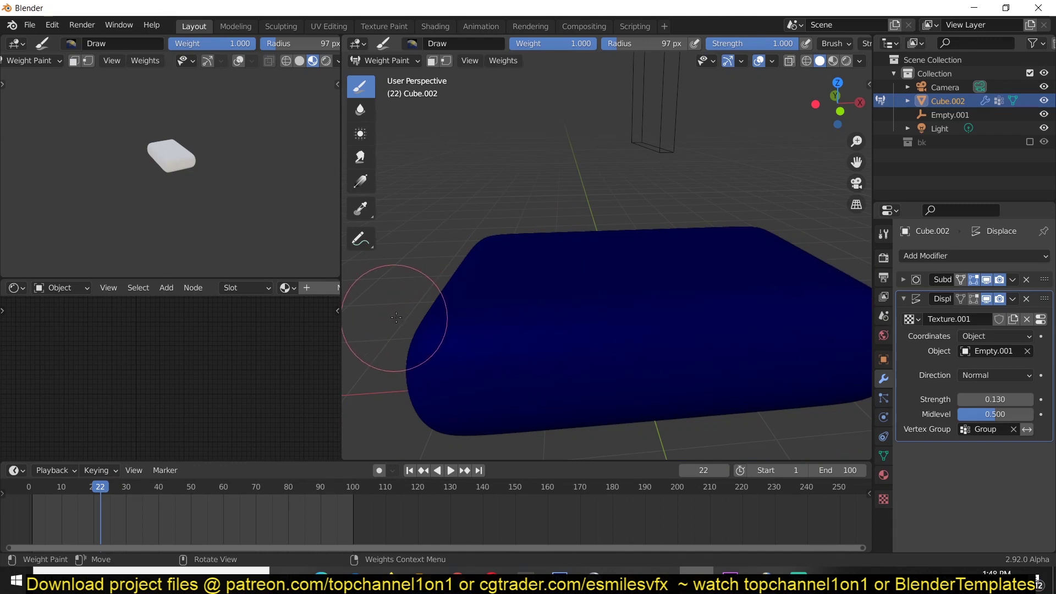
pyautogui.moveTo(541, 305); pyautogui.dragTo(447, 314, button='middle')
pyautogui.moveTo(448, 314)
pyautogui.mouseDown()
pyautogui.moveTo(440, 319)
pyautogui.moveTo(543, 319)
pyautogui.moveTo(589, 333)
pyautogui.mouseUp()
pyautogui.moveTo(709, 336)
pyautogui.mouseDown()
pyautogui.moveTo(732, 325)
pyautogui.moveTo(886, 354)
pyautogui.mouseUp()
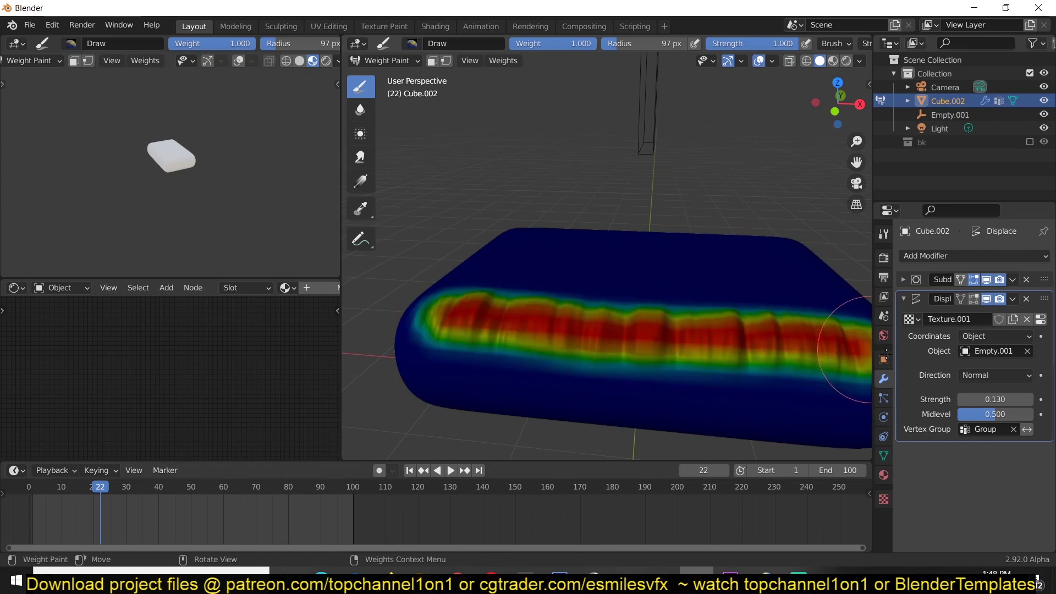
# Hide the viewport overlays to inspect the painted wrinkles from a low side angle
pyautogui.moveTo(638, 345); pyautogui.dragTo(588, 313, button='middle')
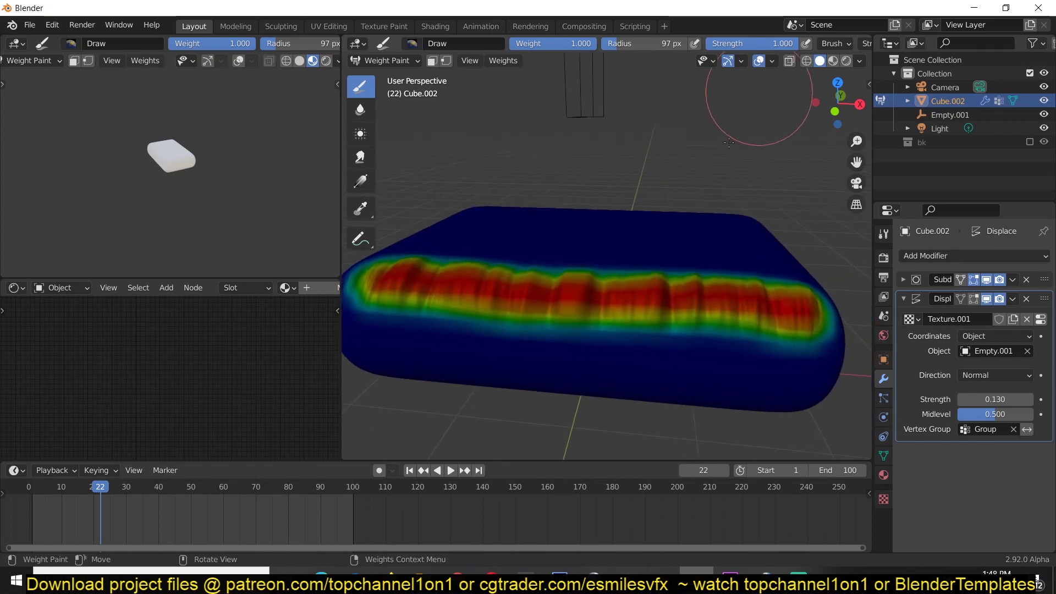
pyautogui.moveTo(760, 107)
pyautogui.mouseDown(button='middle')
pyautogui.moveTo(757, 84)
pyautogui.moveTo(726, 165)
pyautogui.moveTo(688, 220)
pyautogui.moveTo(660, 202)
pyautogui.moveTo(652, 217)
pyautogui.mouseUp(button='middle')
pyautogui.click(762, 61)
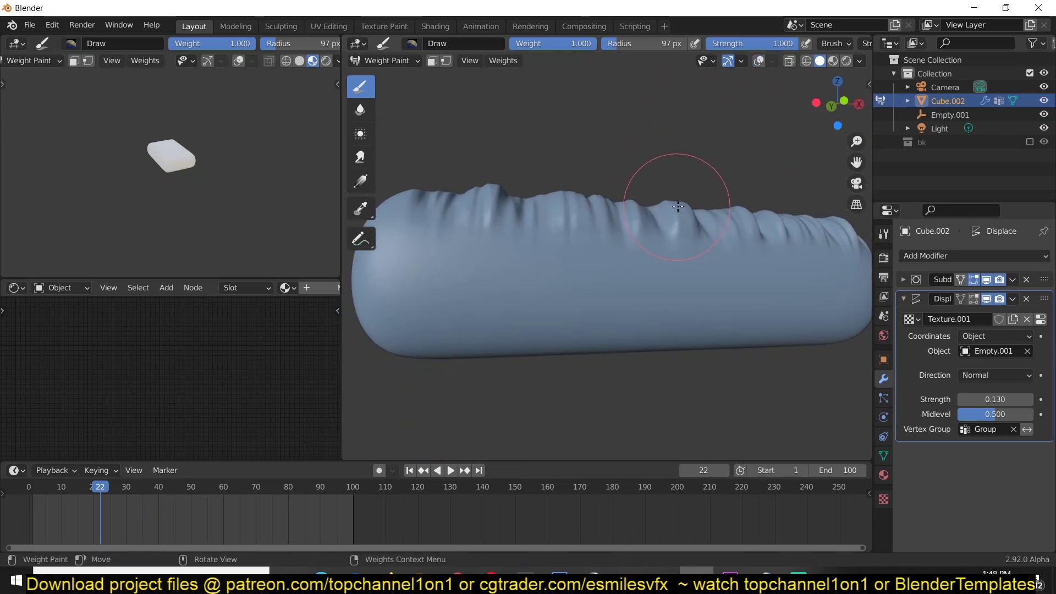
# Spread the displacement texture's Color Ramp stops to its ends, with the white stop at about 0.975
pyautogui.click(1045, 321)
pyautogui.scroll(-5, 1005, 486)
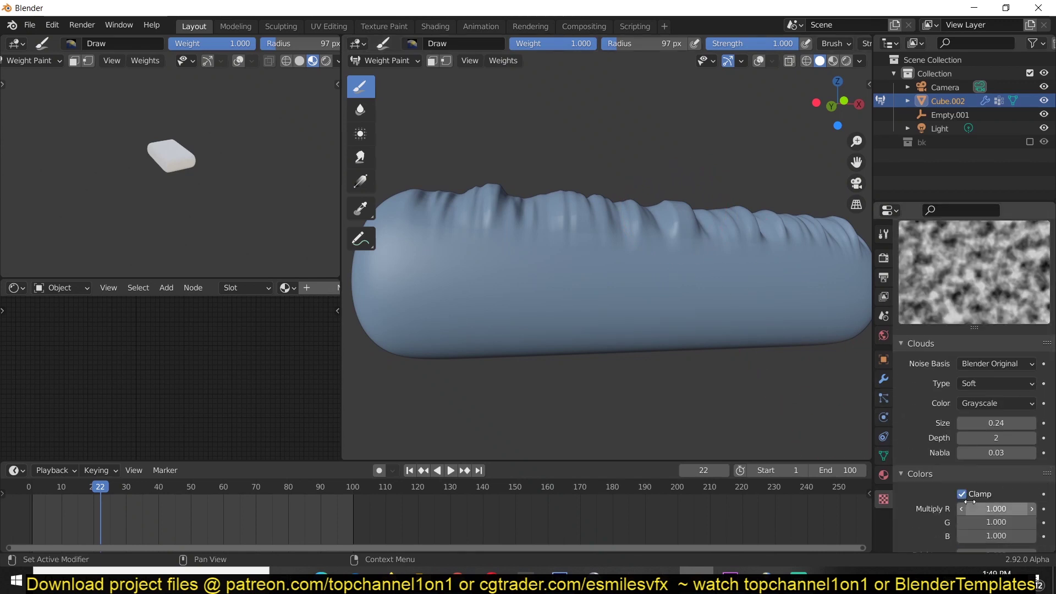
pyautogui.scroll(-6, 969, 499)
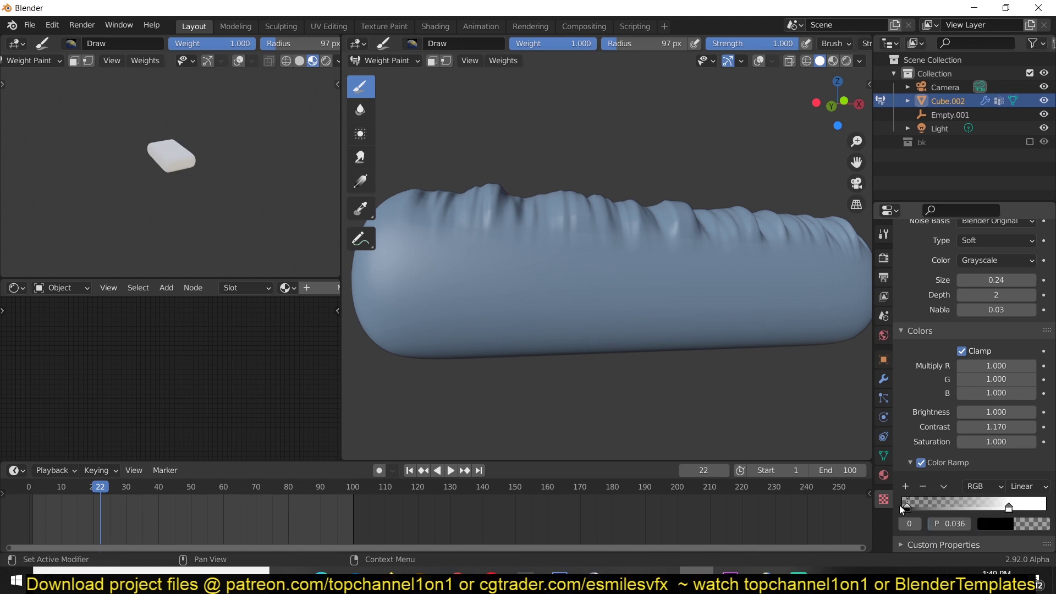
pyautogui.moveTo(1012, 508); pyautogui.dragTo(1047, 511)
pyautogui.moveTo(854, 459); pyautogui.dragTo(648, 389, button='middle')
# Raise the Clouds texture's Depth to 4 and its Size to about 0.36
pyautogui.moveTo(996, 280)
pyautogui.mouseDown()
pyautogui.moveTo(1051, 280)
pyautogui.moveTo(997, 280)
pyautogui.mouseUp()
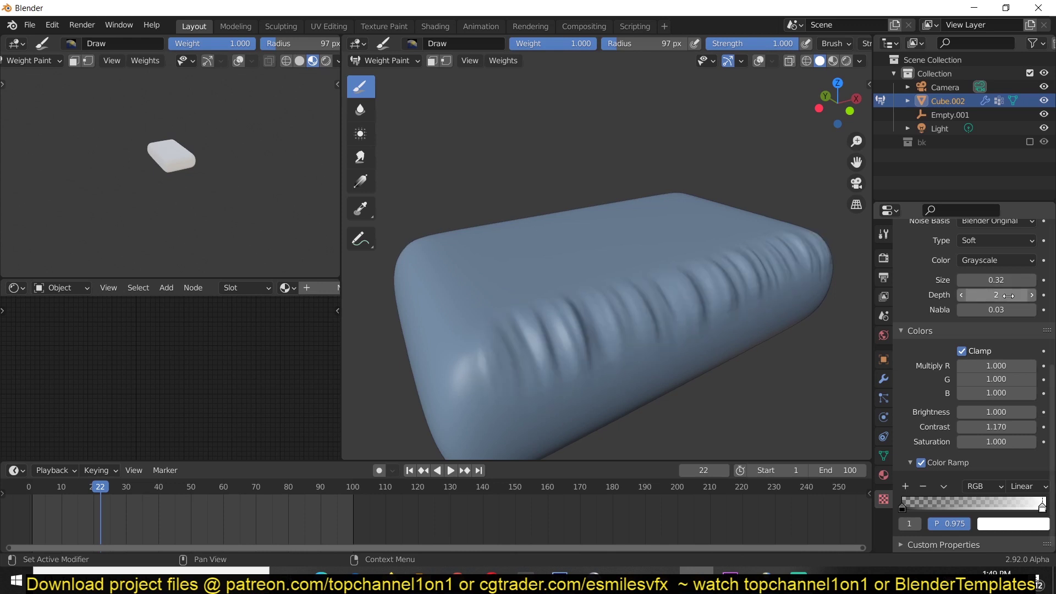
pyautogui.click(1031, 296)
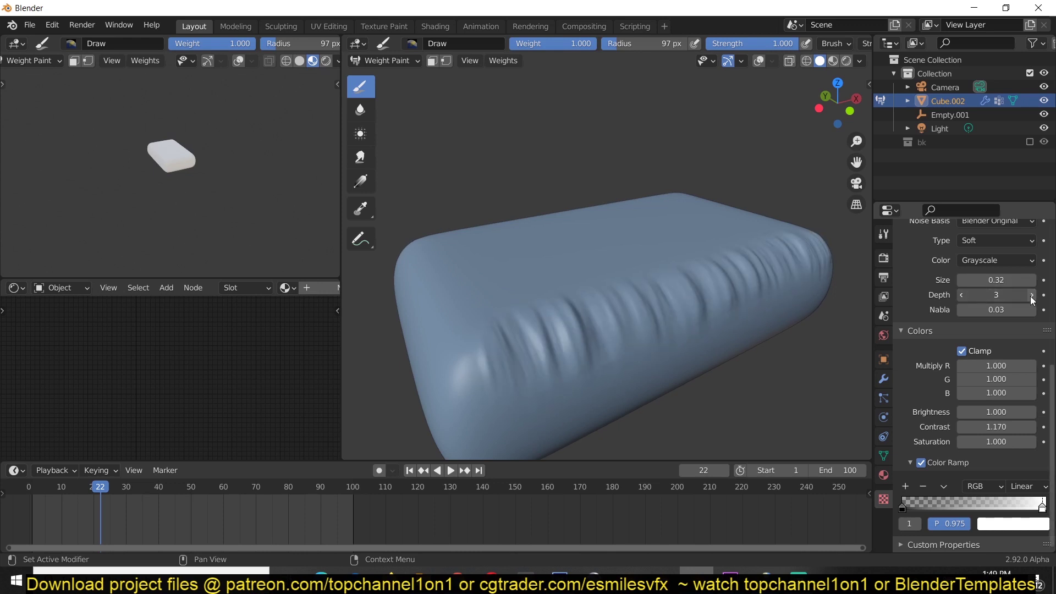
pyautogui.click(1031, 296)
pyautogui.moveTo(633, 286); pyautogui.dragTo(695, 289, button='middle')
pyautogui.scroll(1, 729, 295)
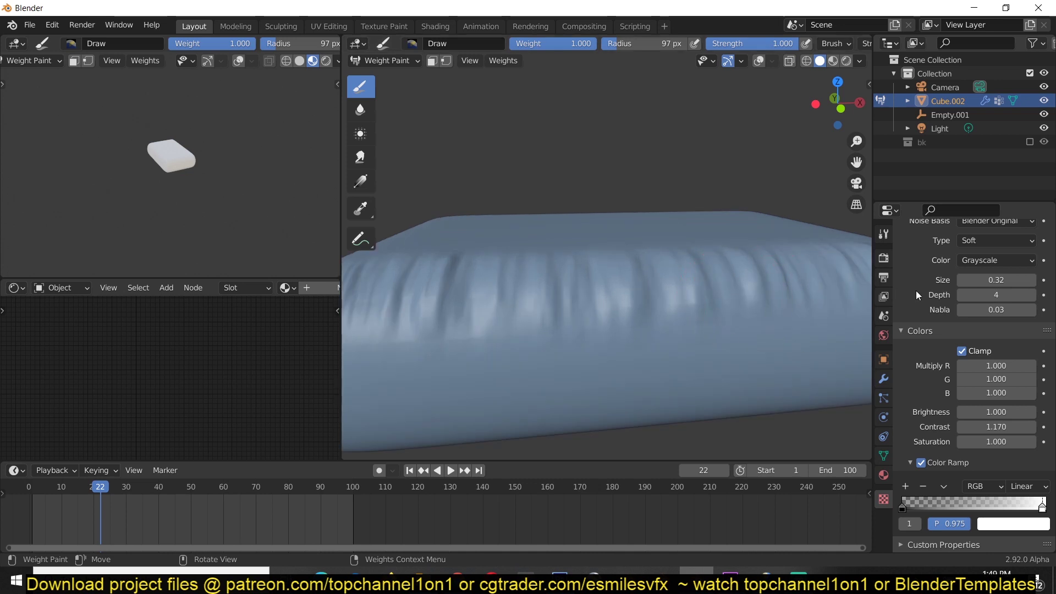
pyautogui.moveTo(980, 280); pyautogui.dragTo(1001, 280)
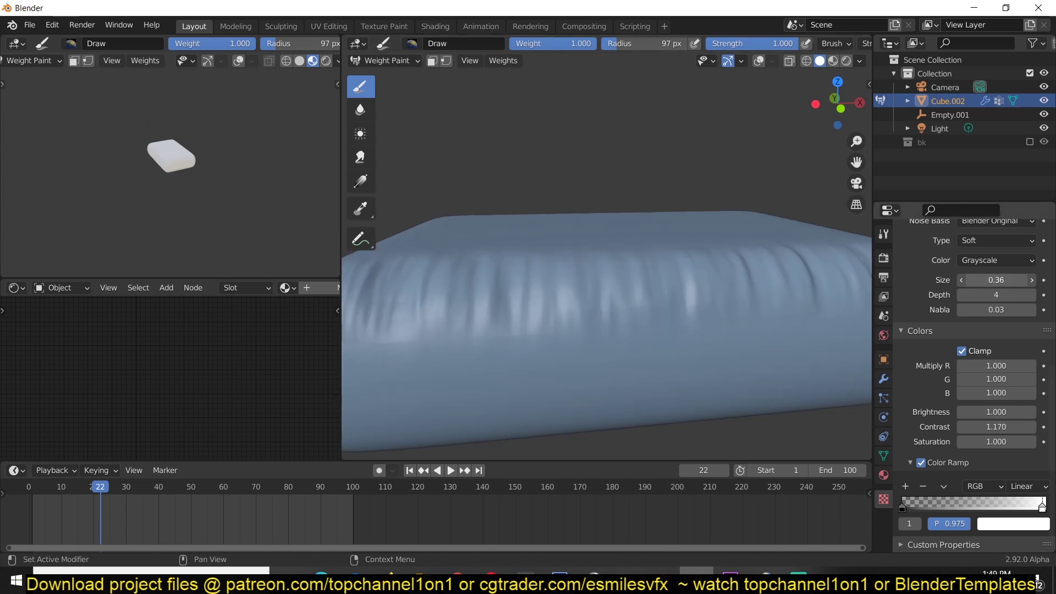
# Examine the wrinkles along the block's long side from several angles and distances
pyautogui.scroll(-3, 566, 288)
pyautogui.moveTo(566, 288); pyautogui.dragTo(493, 212, button='middle')
pyautogui.scroll(3, 564, 251)
pyautogui.scroll(-3, 545, 231)
pyautogui.scroll(3, 493, 212)
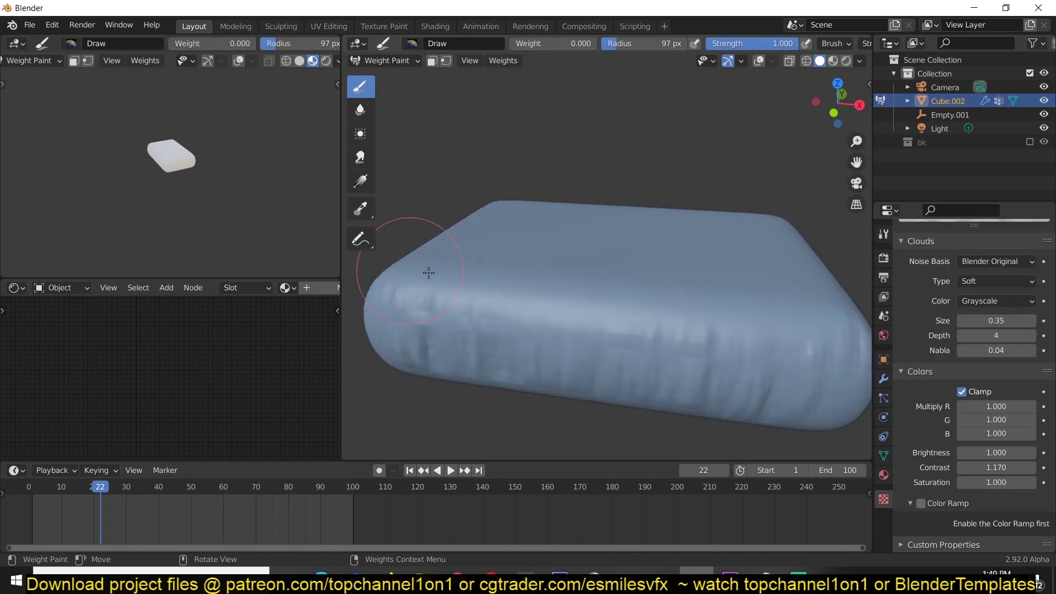
pyautogui.moveTo(427, 276)
pyautogui.mouseDown(button='middle')
pyautogui.moveTo(495, 264)
pyautogui.moveTo(488, 335)
pyautogui.moveTo(478, 315)
pyautogui.mouseUp(button='middle')
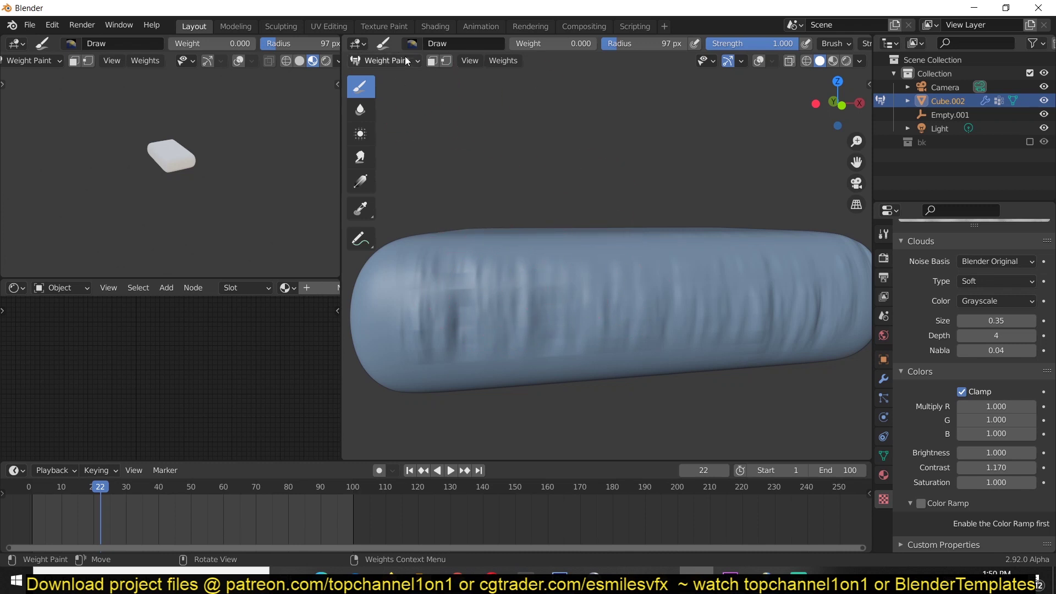
# Show the viewport overlays and smooth the painted vertex weights on the block's long side
pyautogui.click(759, 61)
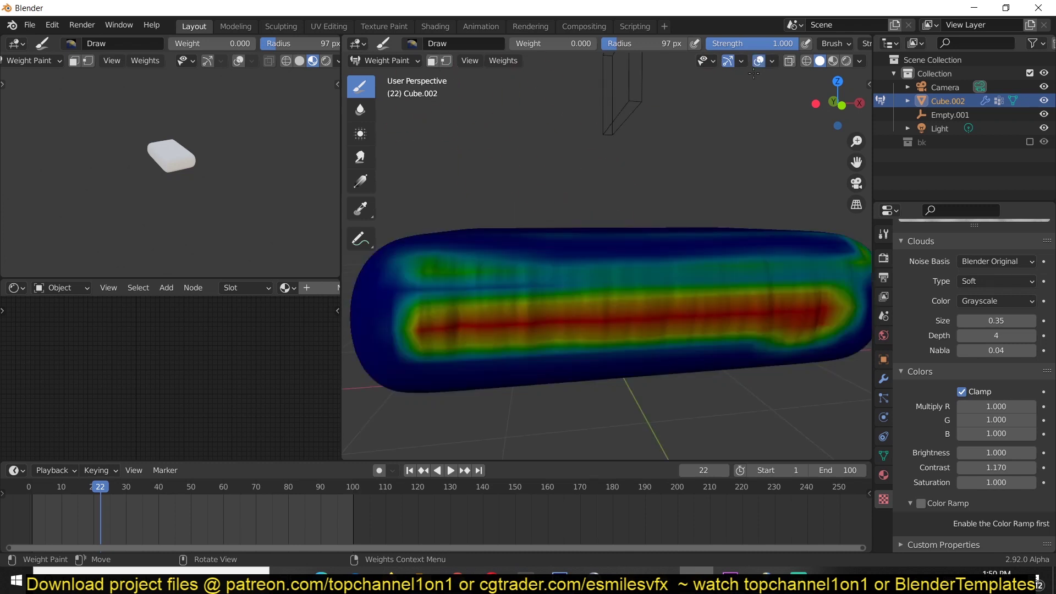
pyautogui.scroll(5, 643, 307)
pyautogui.keyDown('shift'); pyautogui.moveTo(644, 307); pyautogui.dragTo(649, 308, button='middle'); pyautogui.keyUp('shift')
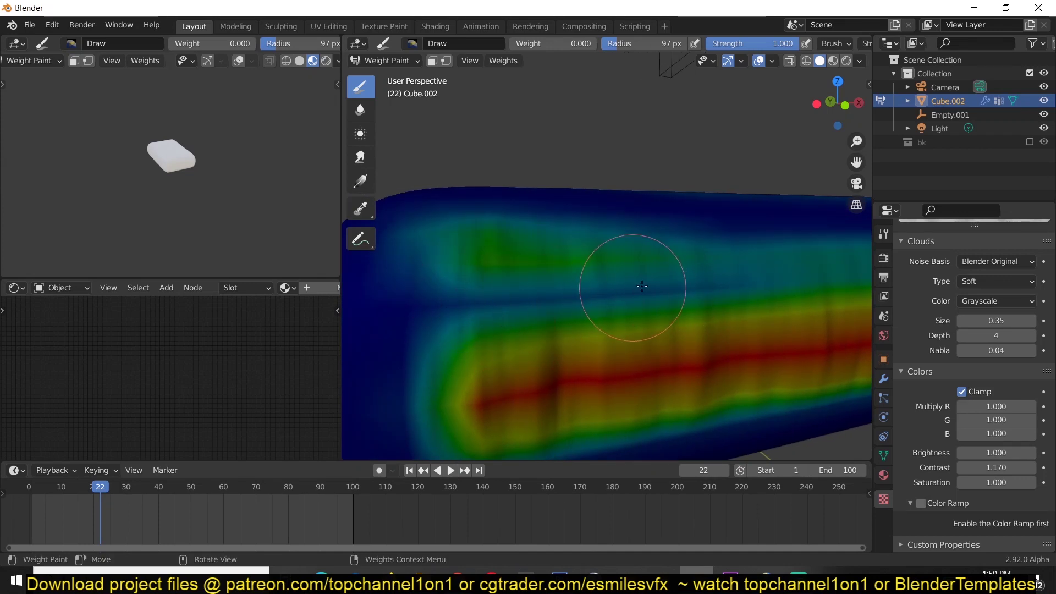
pyautogui.scroll(-4, 642, 286)
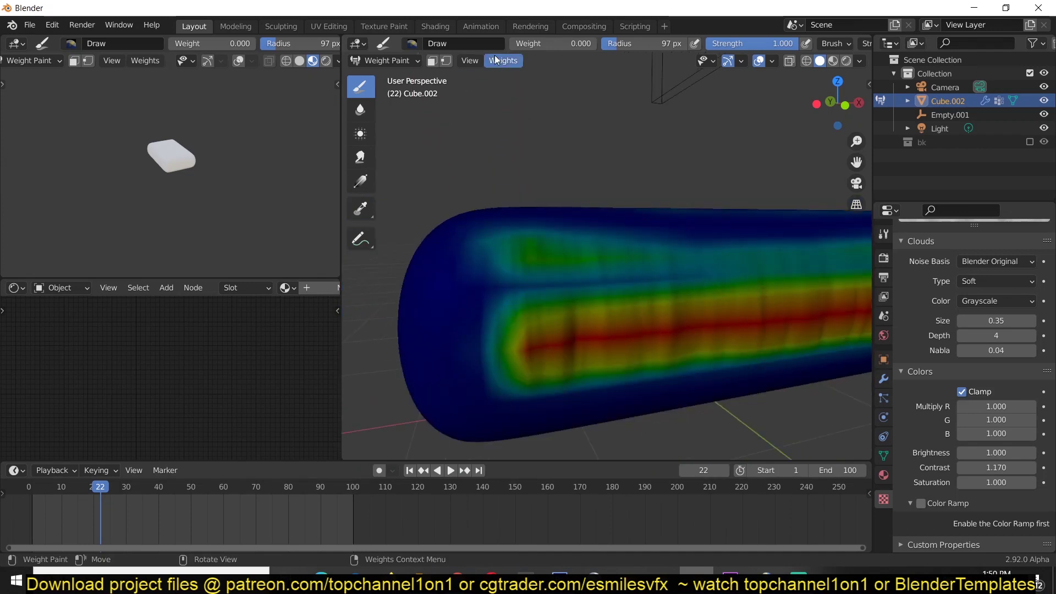
pyautogui.click(495, 60)
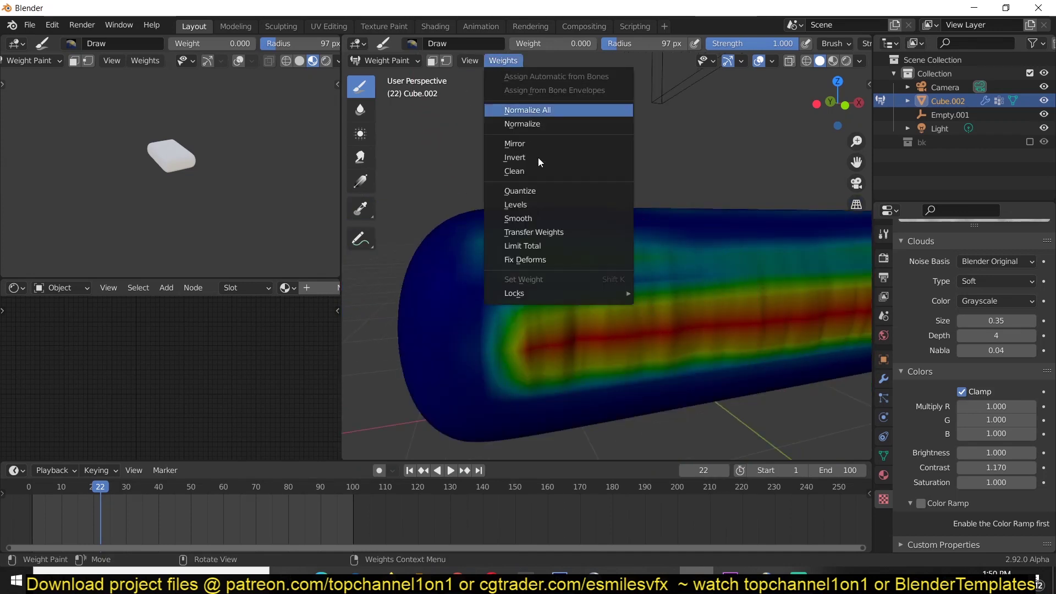
pyautogui.click(553, 220)
pyautogui.moveTo(539, 209); pyautogui.dragTo(596, 278, button='middle')
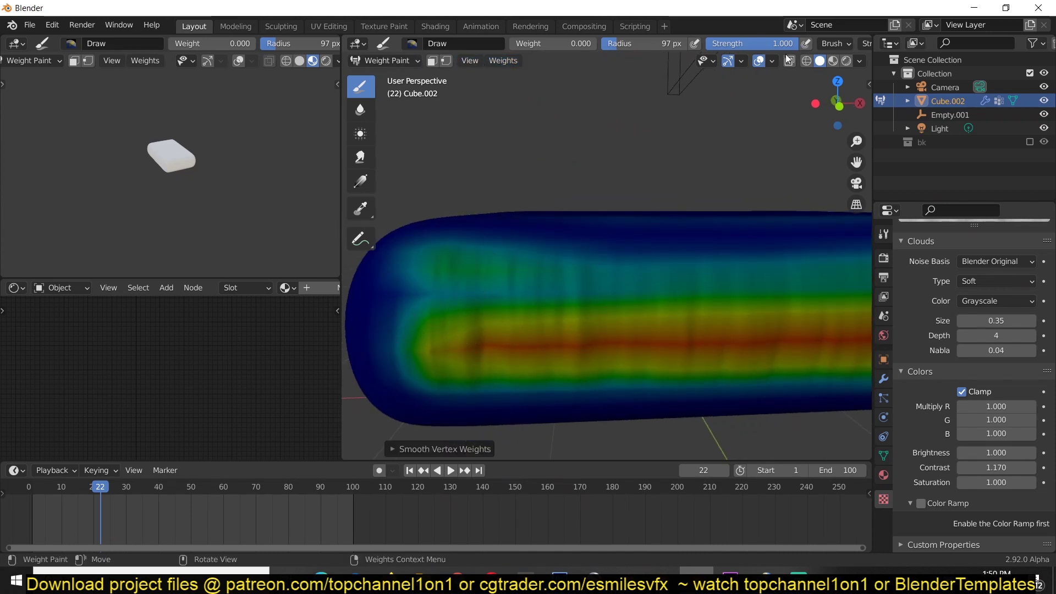
# Hide the overlays and smooth the vertex weights once more to soften the wrinkle transitions
pyautogui.click(759, 61)
pyautogui.moveTo(731, 154); pyautogui.dragTo(495, 91, button='middle')
pyautogui.click(504, 61)
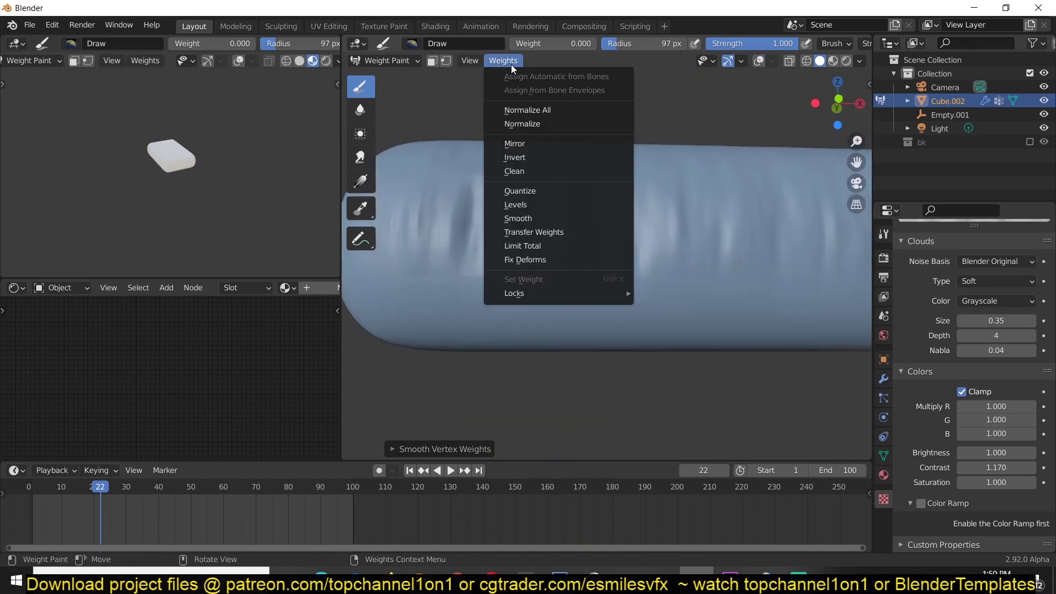
pyautogui.click(543, 222)
pyautogui.moveTo(608, 253); pyautogui.dragTo(651, 276, button='middle')
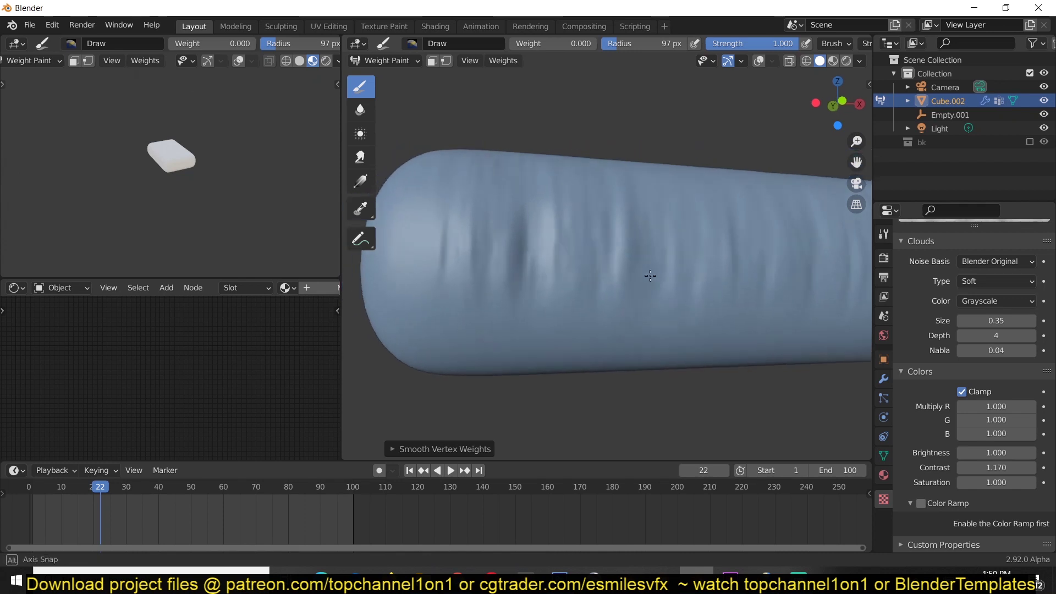
pyautogui.moveTo(594, 226); pyautogui.dragTo(556, 275, button='middle')
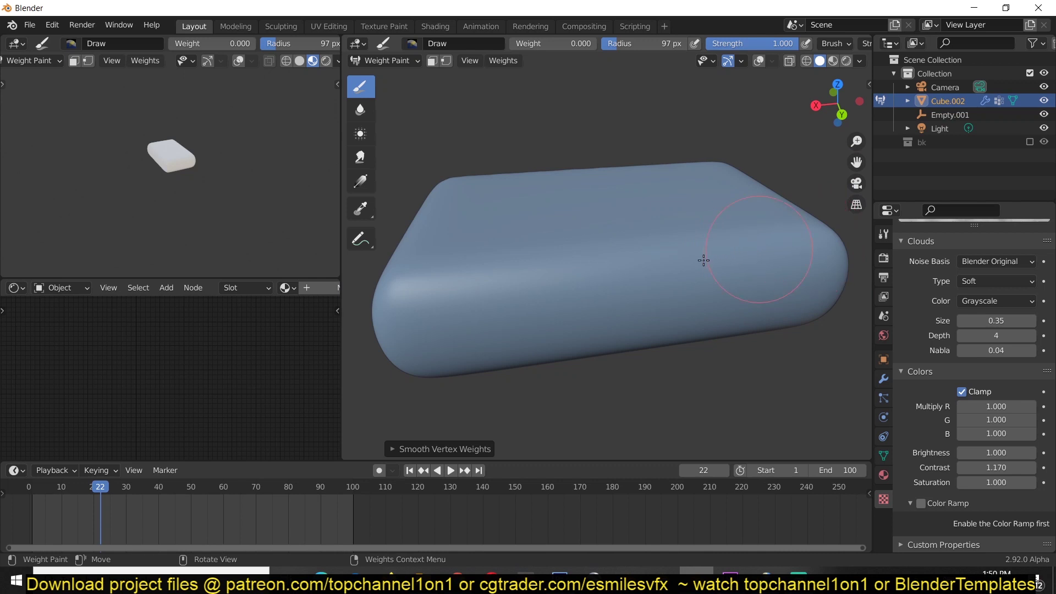
# Set the brush weight to 1.000 and paint wrinkles along the block's opposite long side
pyautogui.moveTo(517, 46); pyautogui.dragTo(608, 47)
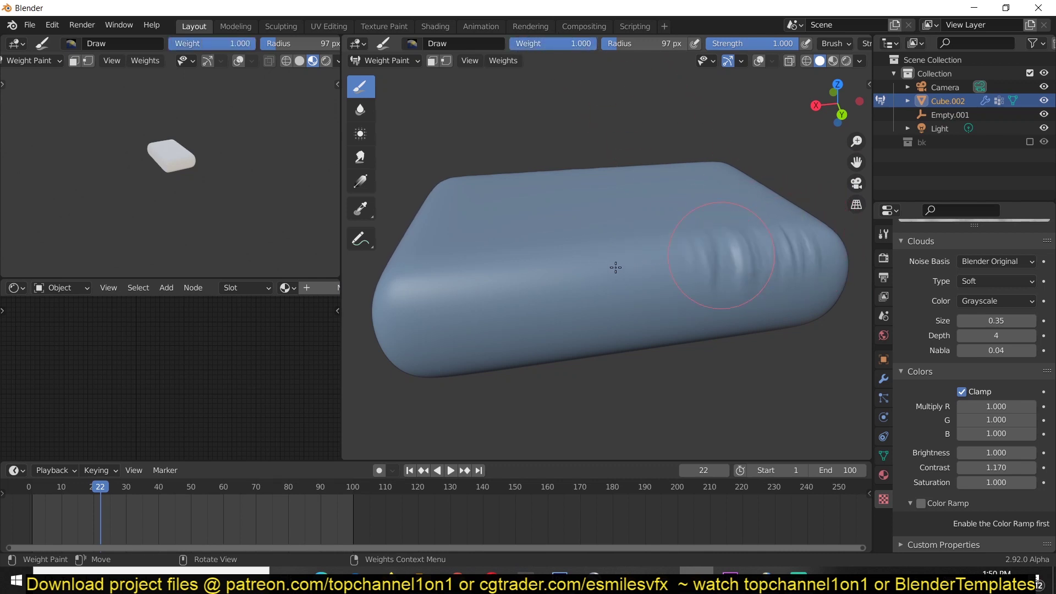
pyautogui.moveTo(499, 274); pyautogui.dragTo(419, 284)
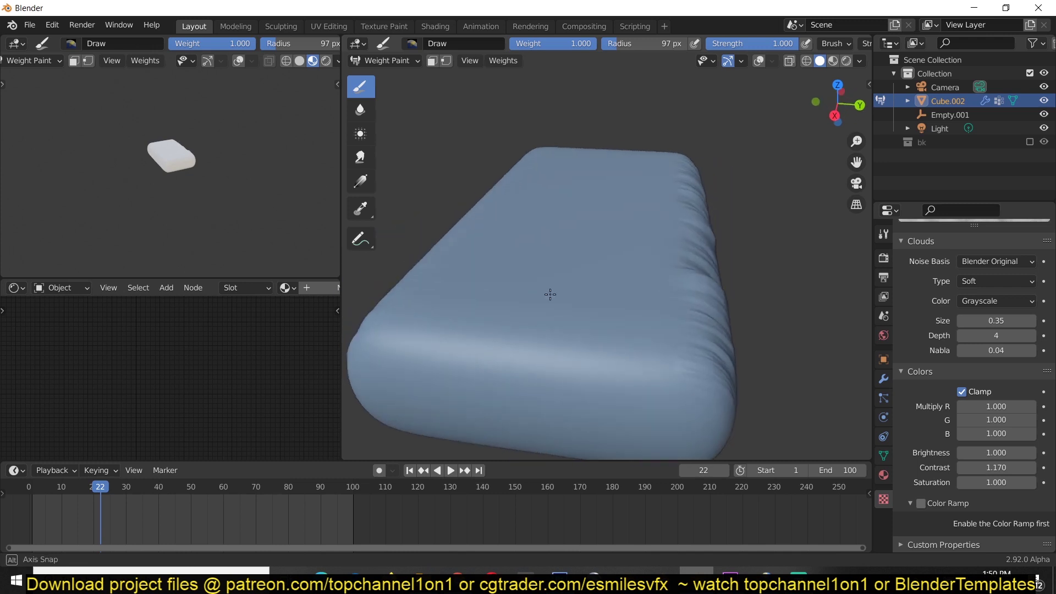
pyautogui.moveTo(550, 292); pyautogui.dragTo(567, 283, button='middle')
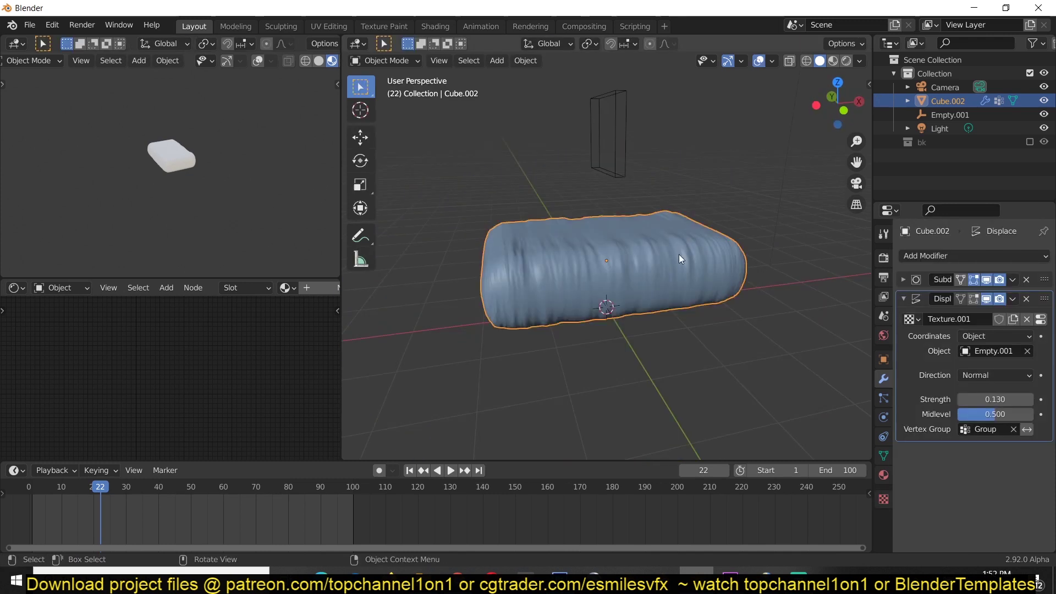
# Delete the wrinkled block together with its empty from the scene
pyautogui.moveTo(679, 254); pyautogui.dragTo(647, 289, button='middle')
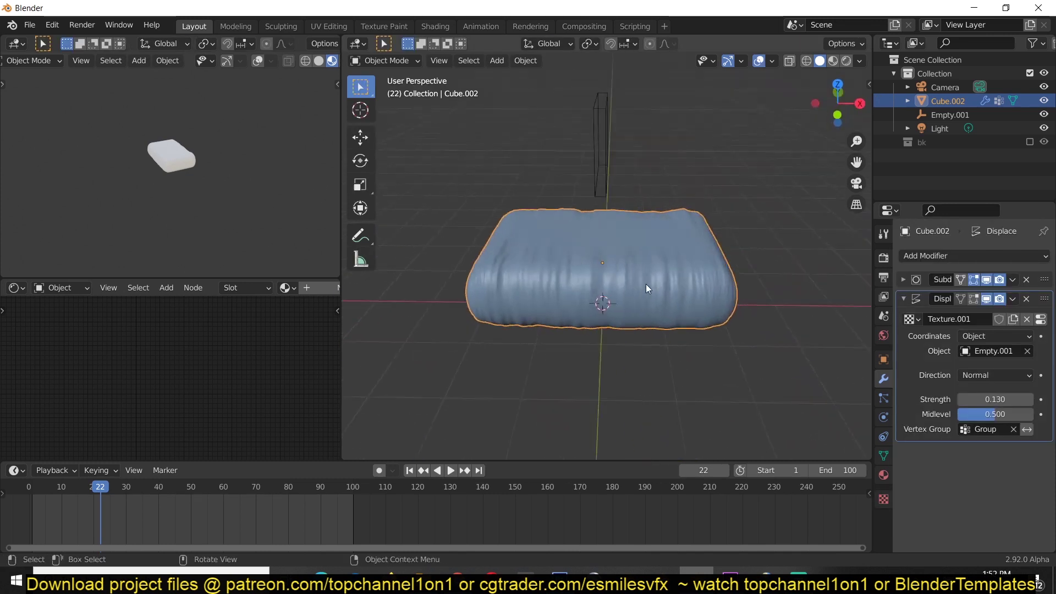
pyautogui.scroll(-2, 646, 283)
pyautogui.moveTo(573, 146); pyautogui.dragTo(638, 227)
pyautogui.press('x')
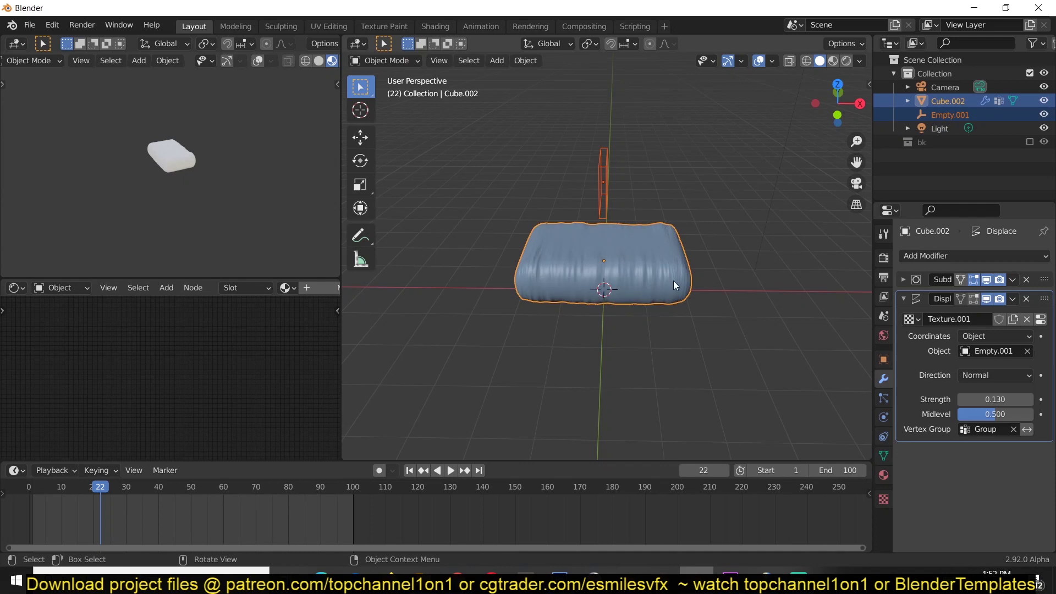
pyautogui.click(673, 280)
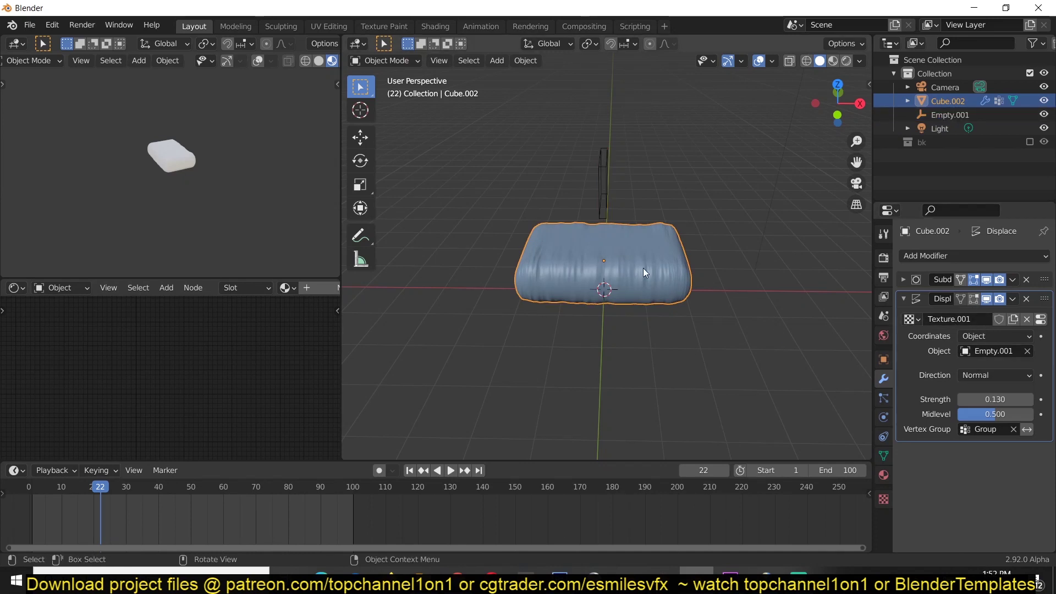
pyautogui.hotkey('ctrl', 'a')
pyautogui.moveTo(526, 125); pyautogui.dragTo(639, 247)
pyautogui.press('x')
pyautogui.click(604, 261)
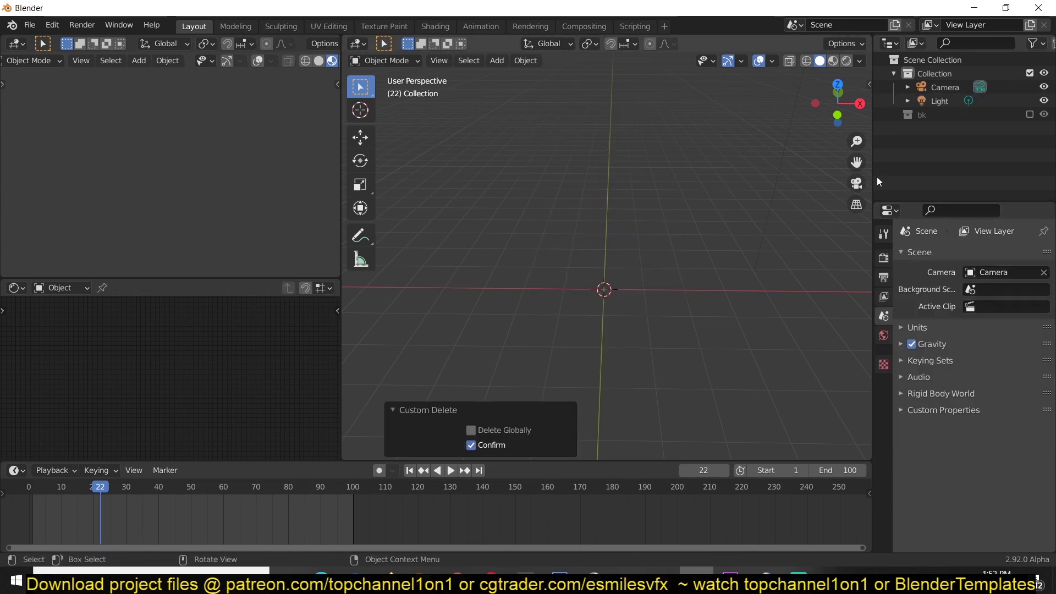
# Re-enable the bk collection to bring back its armature, cube and empty
pyautogui.click(929, 117)
pyautogui.click(1031, 115)
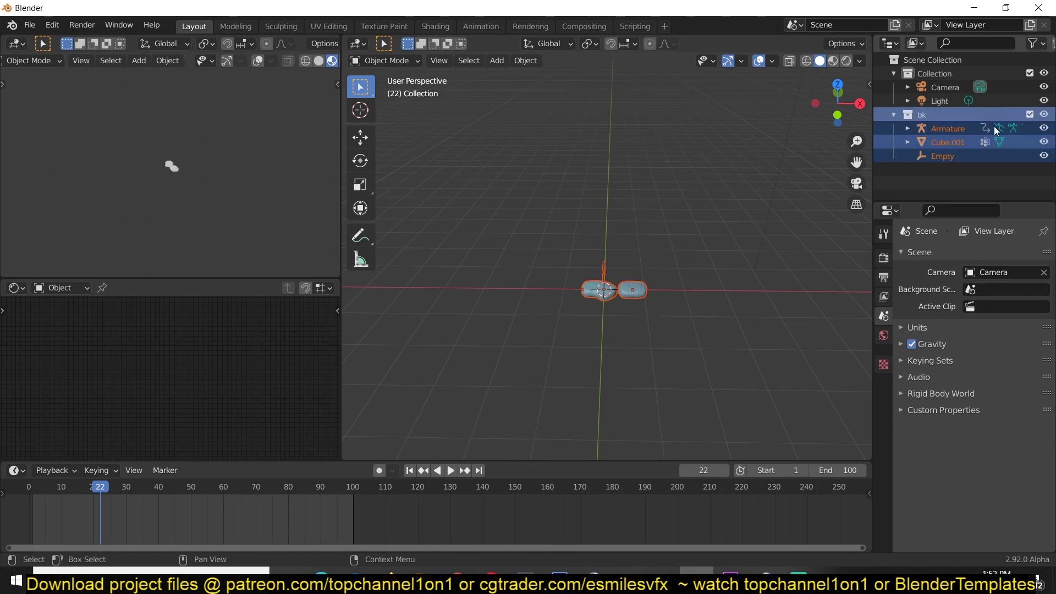
# Select the bent wrinkled cube at the scene origin and examine its creased surface up close
pyautogui.click(637, 300)
pyautogui.click(611, 298)
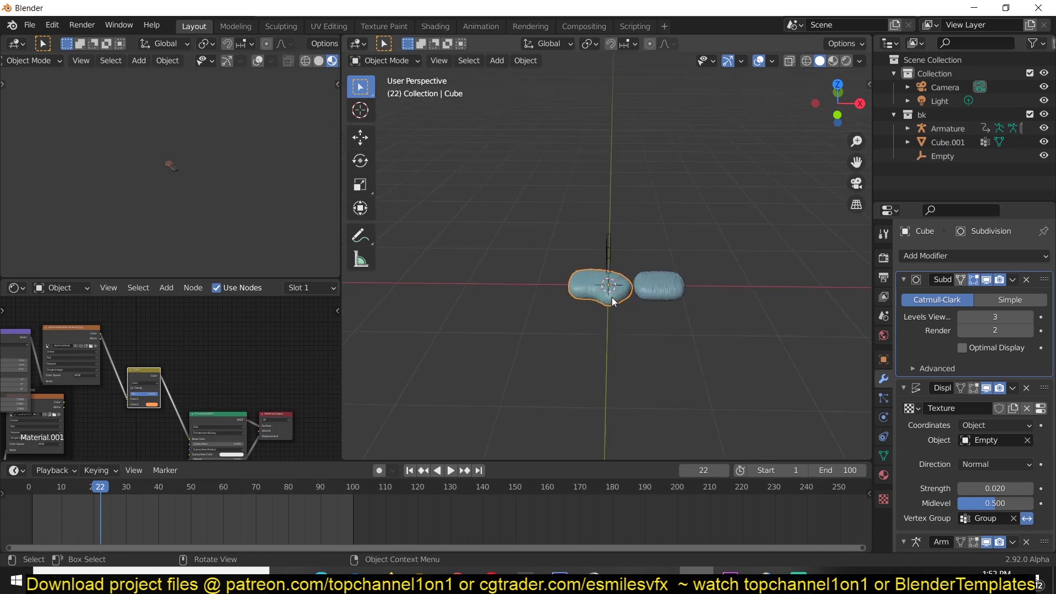
pyautogui.scroll(8, 612, 297)
pyautogui.moveTo(612, 297); pyautogui.dragTo(713, 308, button='middle')
pyautogui.scroll(-1, 743, 297)
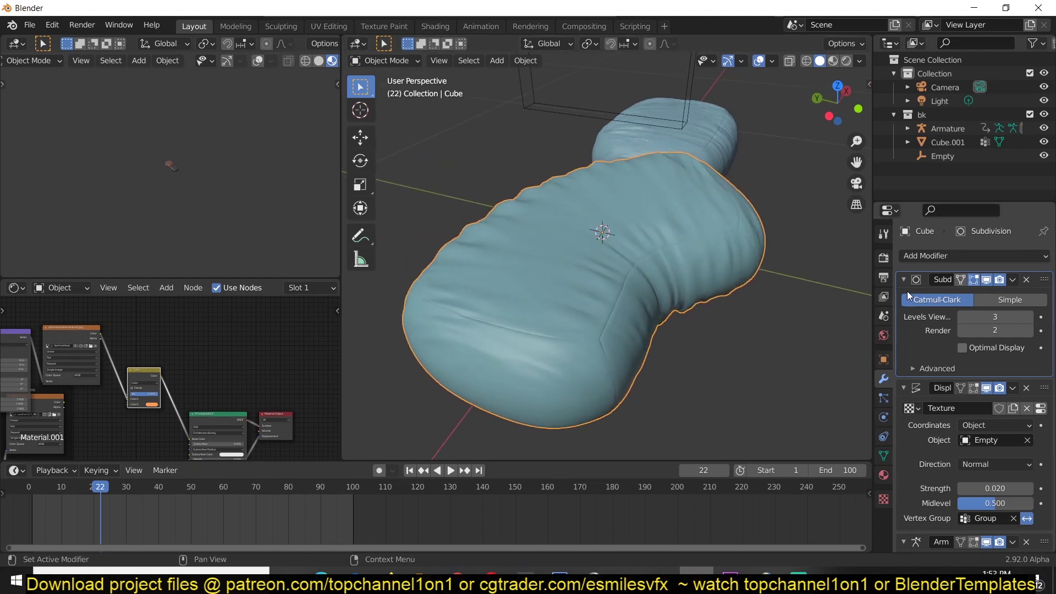
pyautogui.moveTo(818, 359); pyautogui.dragTo(907, 398, button='middle')
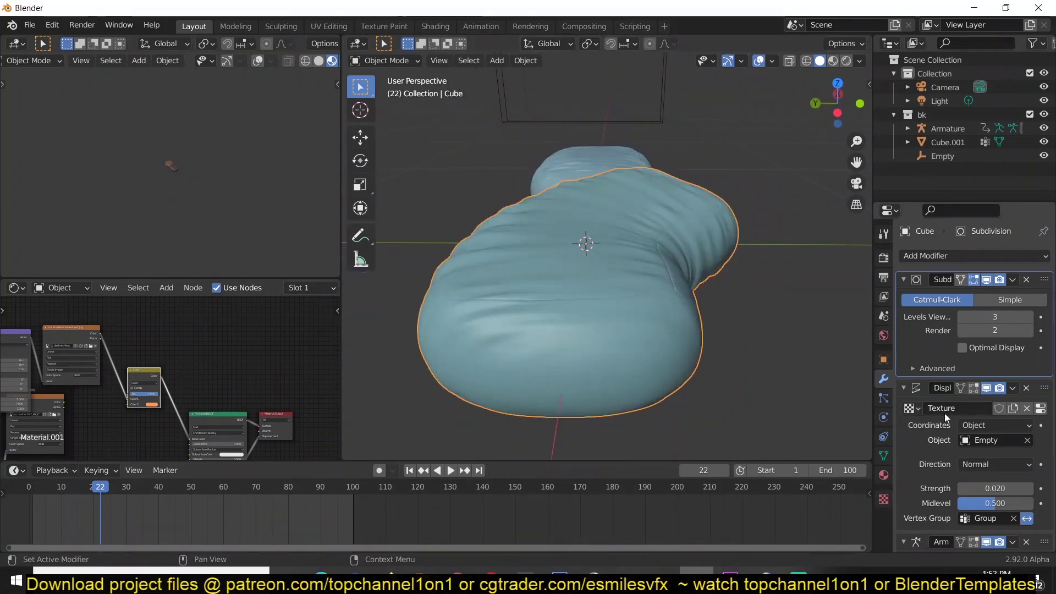
# Turn off the viewport display of the cube's Armature modifier and inspect the wrinkles on the unbent shape
pyautogui.scroll(-2, 945, 414)
pyautogui.scroll(1, 929, 359)
pyautogui.scroll(-3, 930, 365)
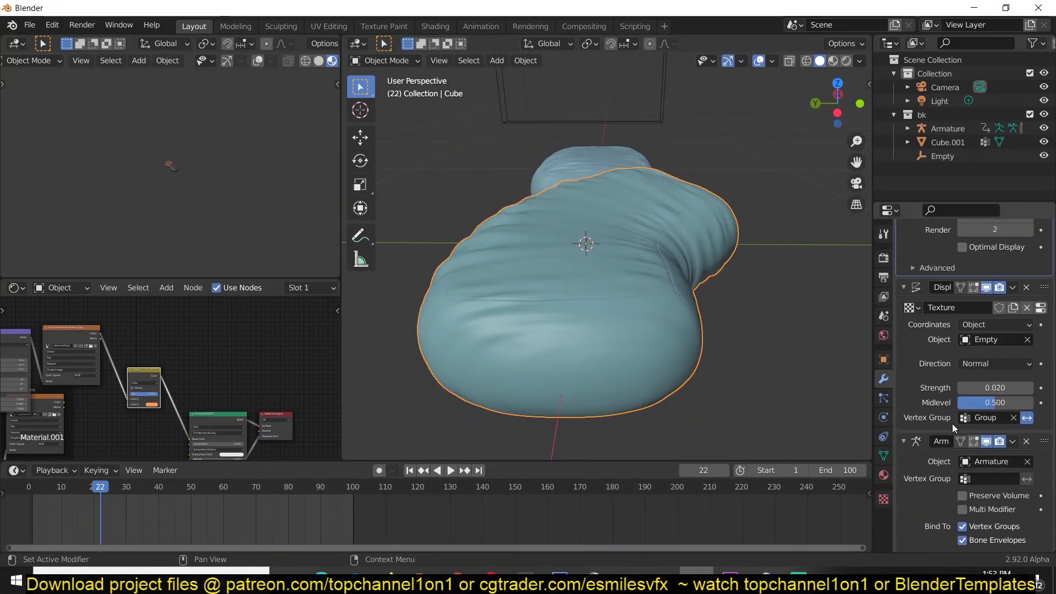
pyautogui.click(989, 441)
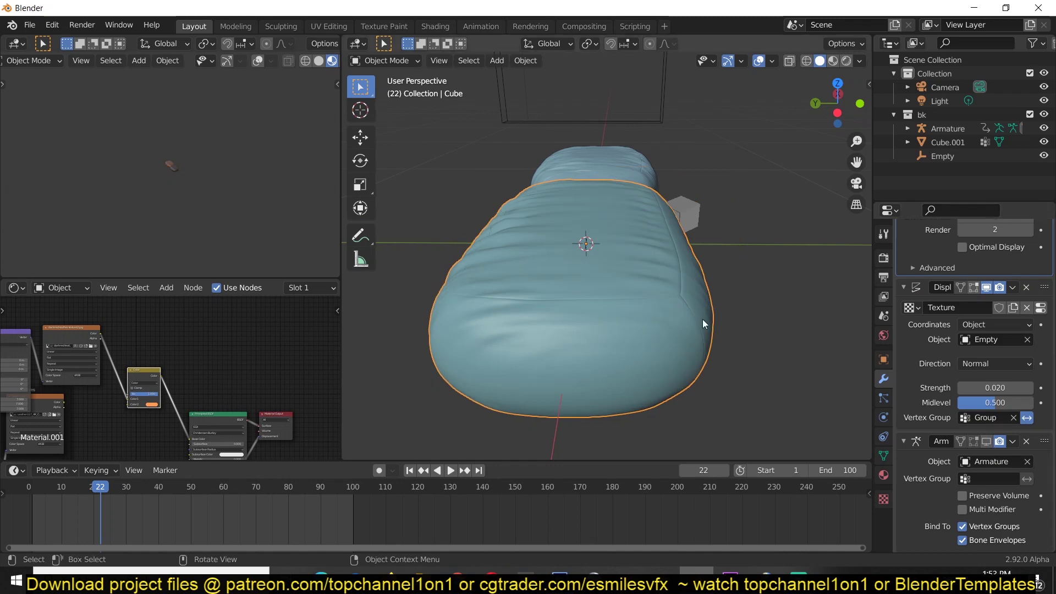
pyautogui.moveTo(702, 320); pyautogui.dragTo(727, 293, button='middle')
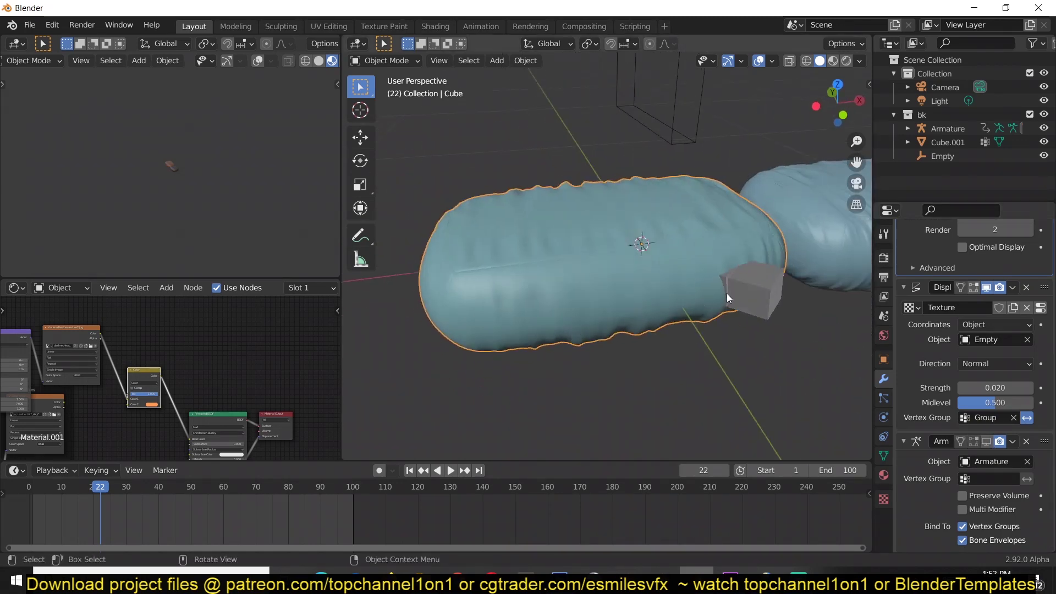
pyautogui.moveTo(639, 297); pyautogui.dragTo(798, 297, button='middle')
pyautogui.scroll(5, 958, 376)
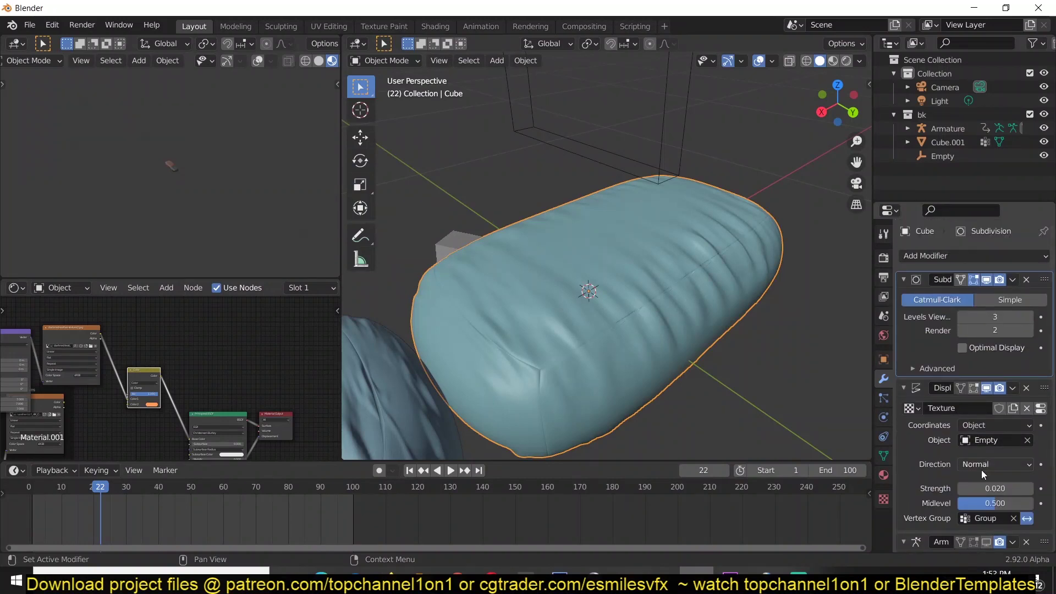
# Open the texture used by the cube's Displace modifier and review its Clouds settings
pyautogui.scroll(-1, 981, 470)
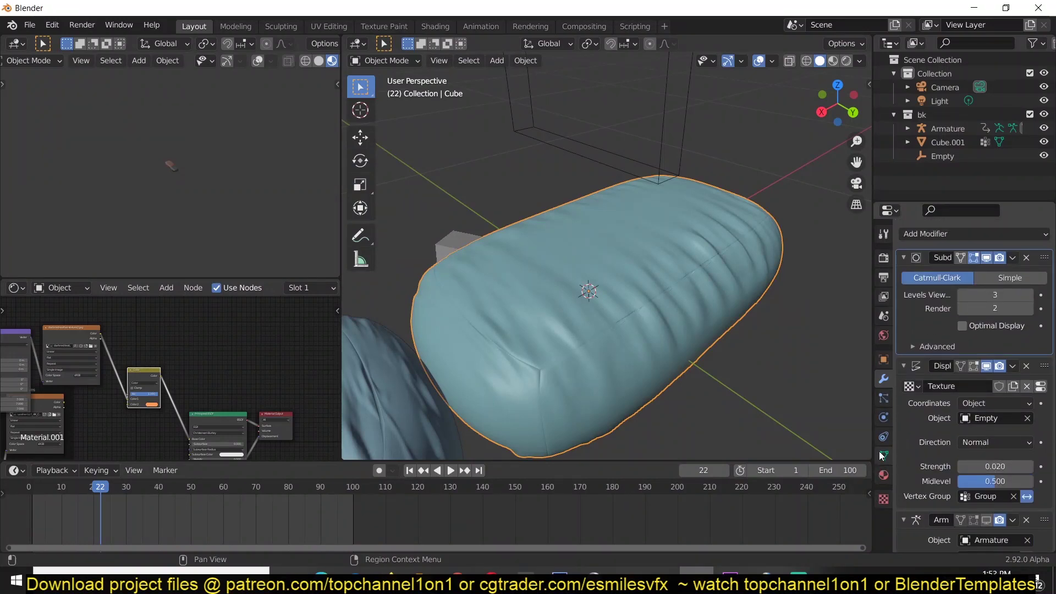
pyautogui.click(1041, 386)
pyautogui.scroll(-3, 946, 397)
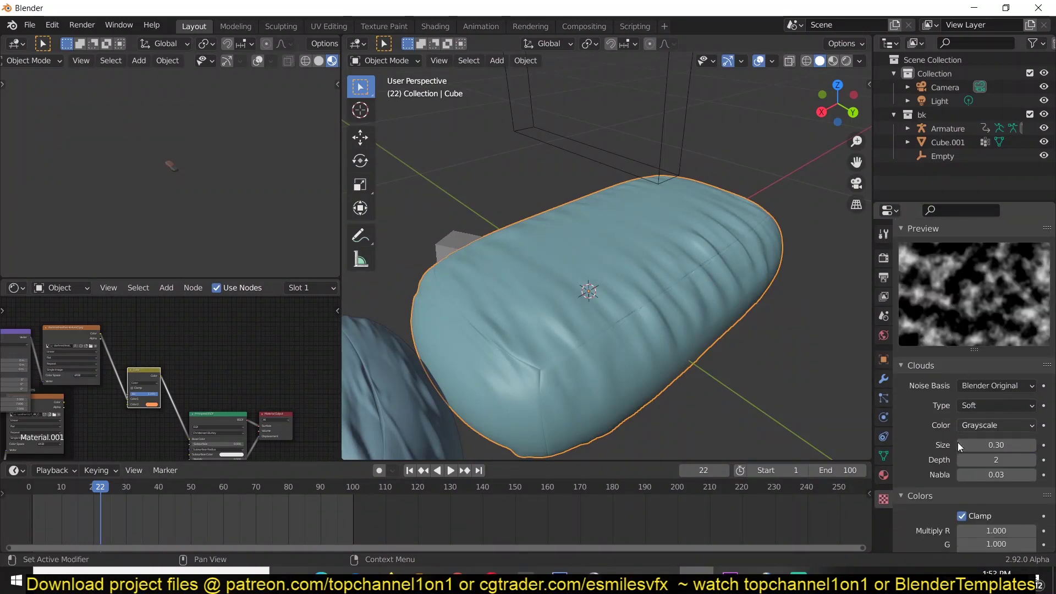
pyautogui.scroll(3, 958, 443)
pyautogui.scroll(-4, 942, 462)
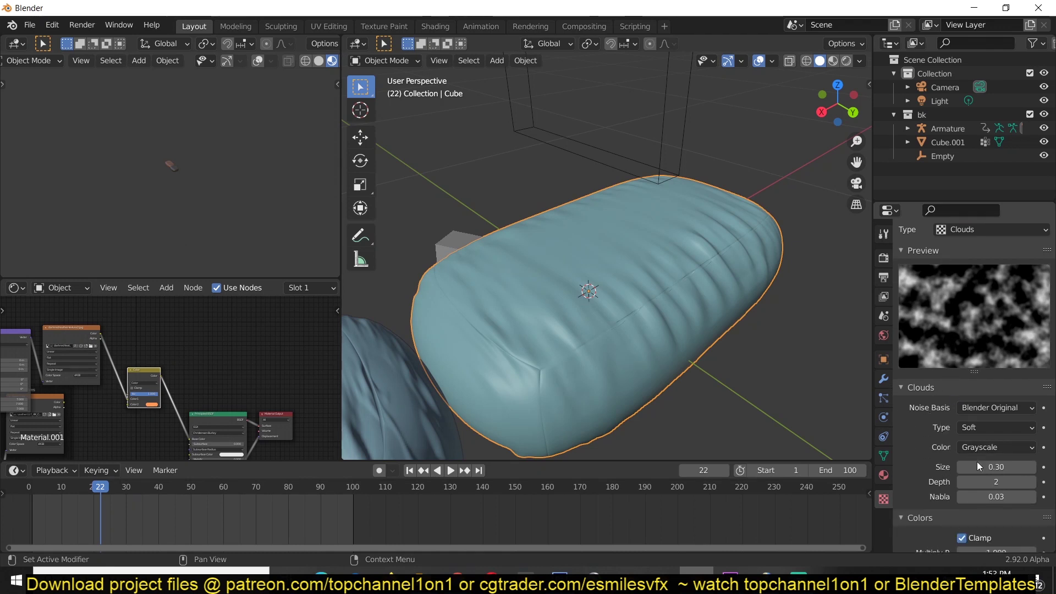